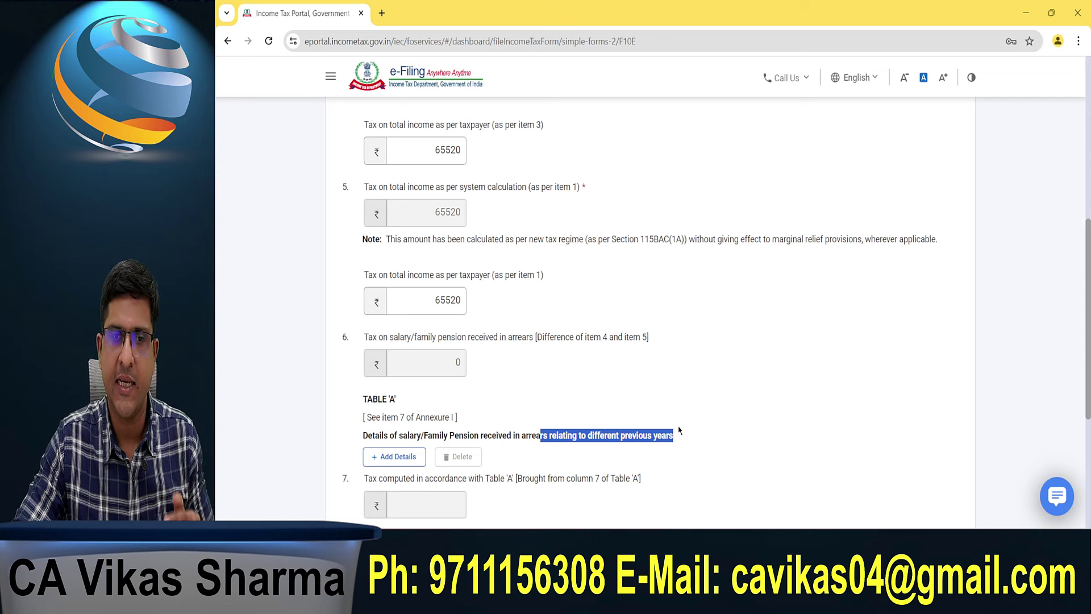
# - Start a new Table A arrears detail entry and choose 2020-21 as its previous year
pyautogui.click(382, 465)
pyautogui.scroll(-4, 558, 373)
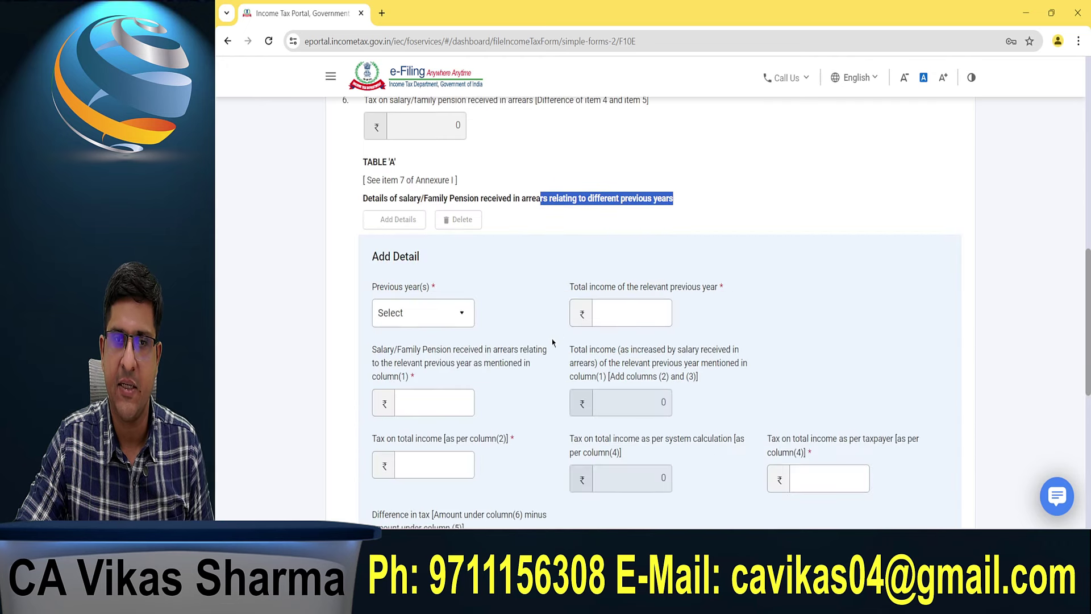
pyautogui.click(426, 316)
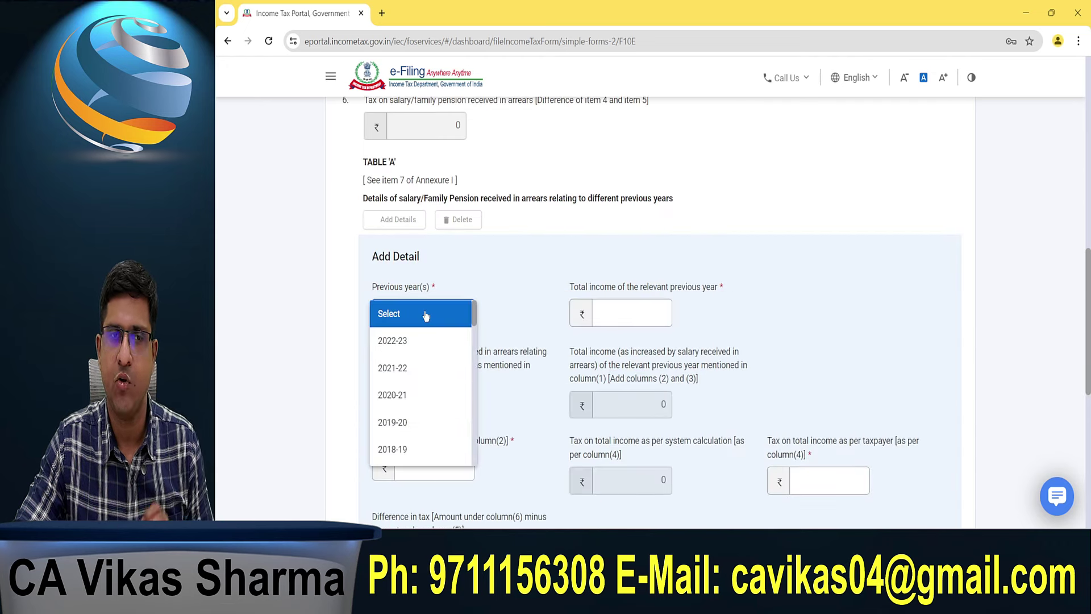
pyautogui.click(447, 282)
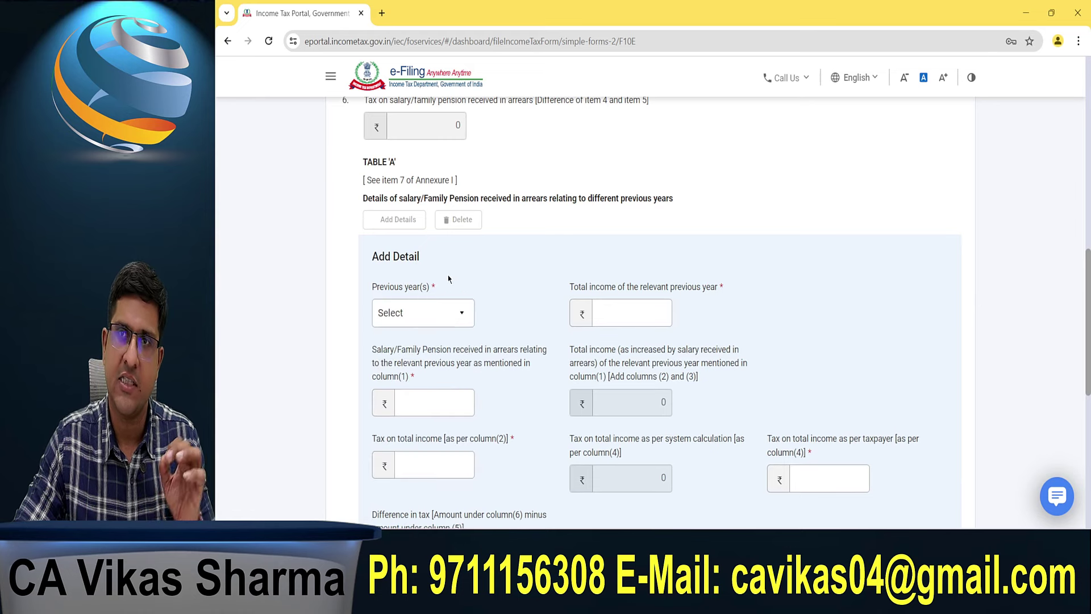
pyautogui.click(430, 319)
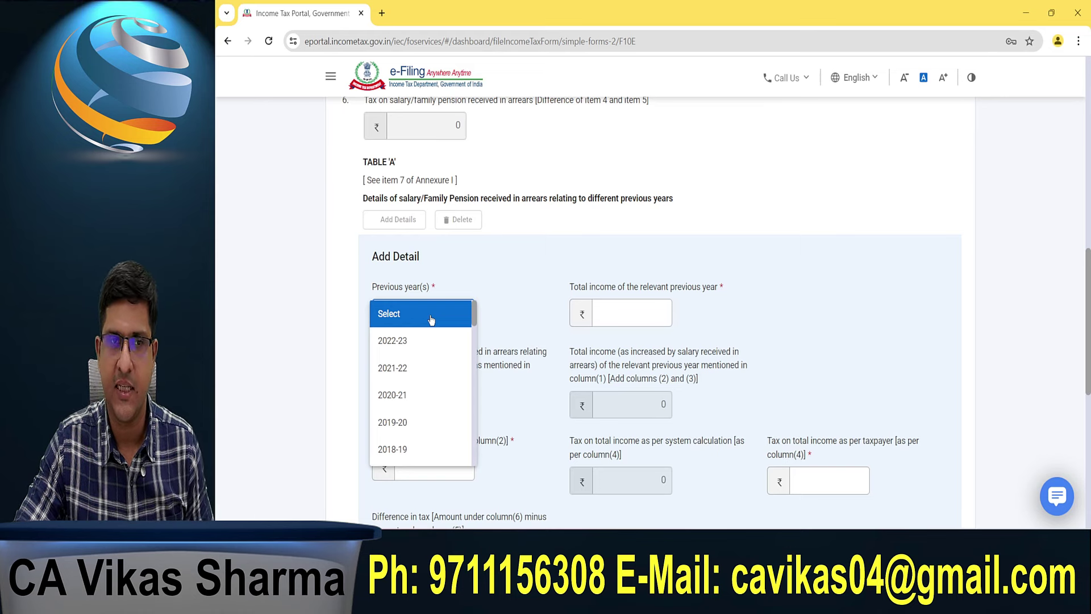
pyautogui.click(423, 396)
# - Set the total income of the relevant previous year 2020-21 to 2,10,000
pyautogui.click(652, 307)
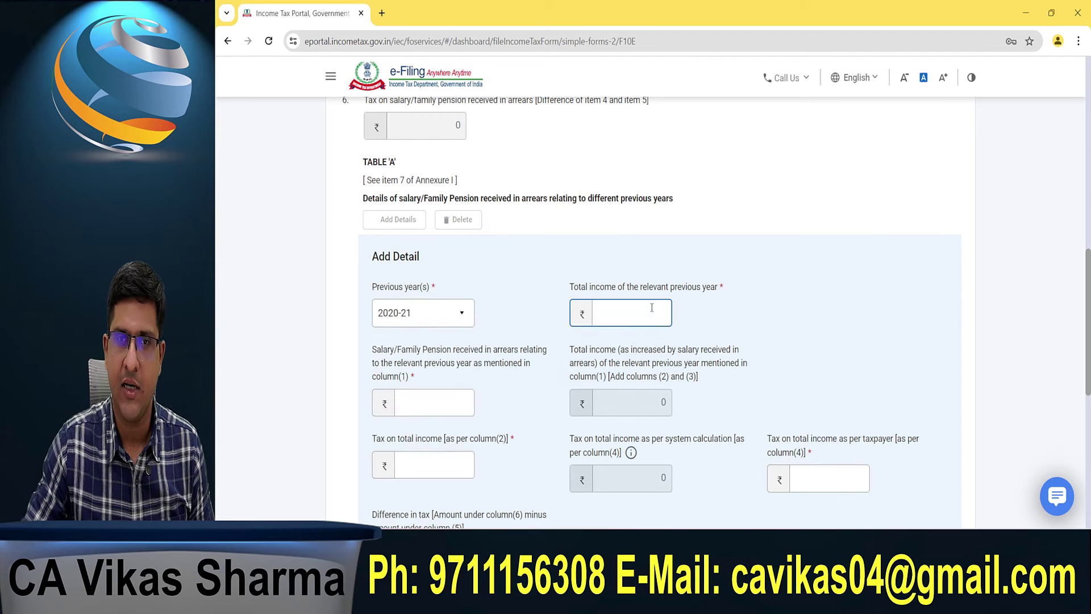
pyautogui.write('0')
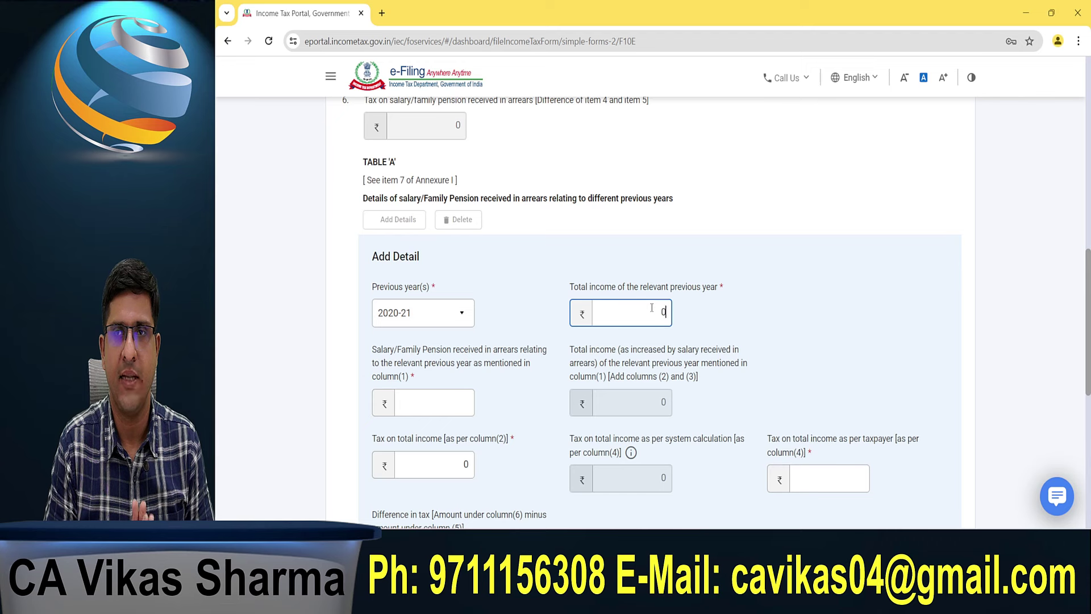
pyautogui.write('210000')
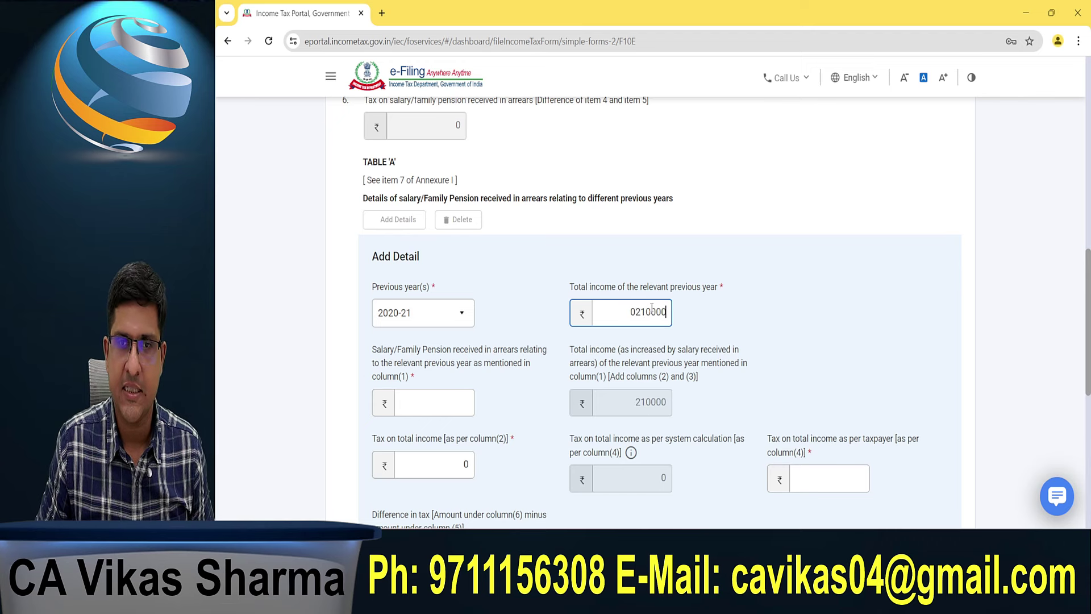
pyautogui.doubleClick(652, 312)
pyautogui.write('210000')
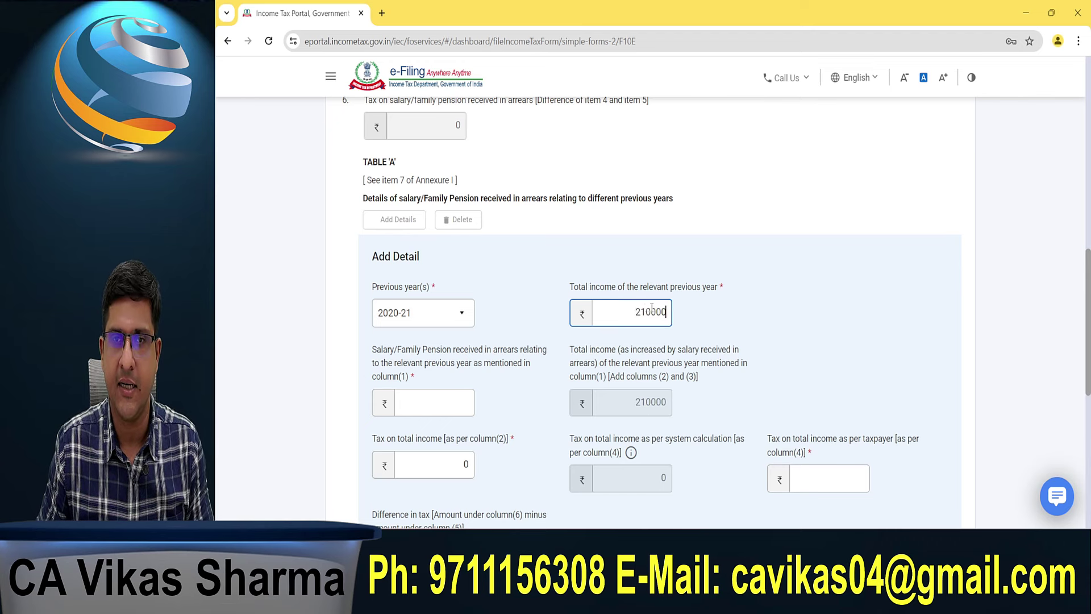
# - Enter 1,03,000 as the salary/family pension received in arrears relating to 2020-21
pyautogui.press('Tab')
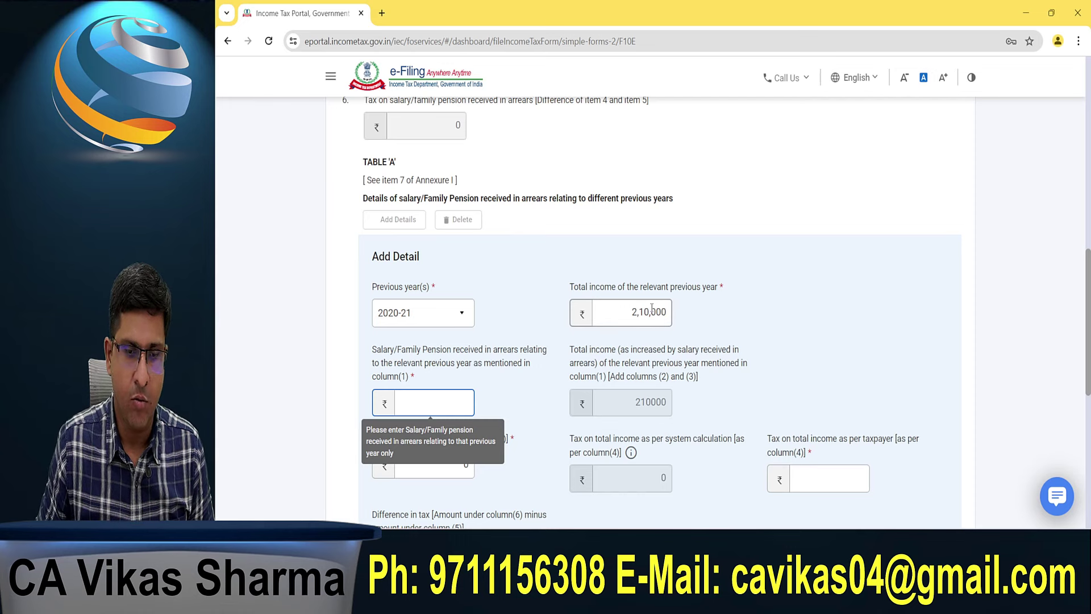
pyautogui.write('103000')
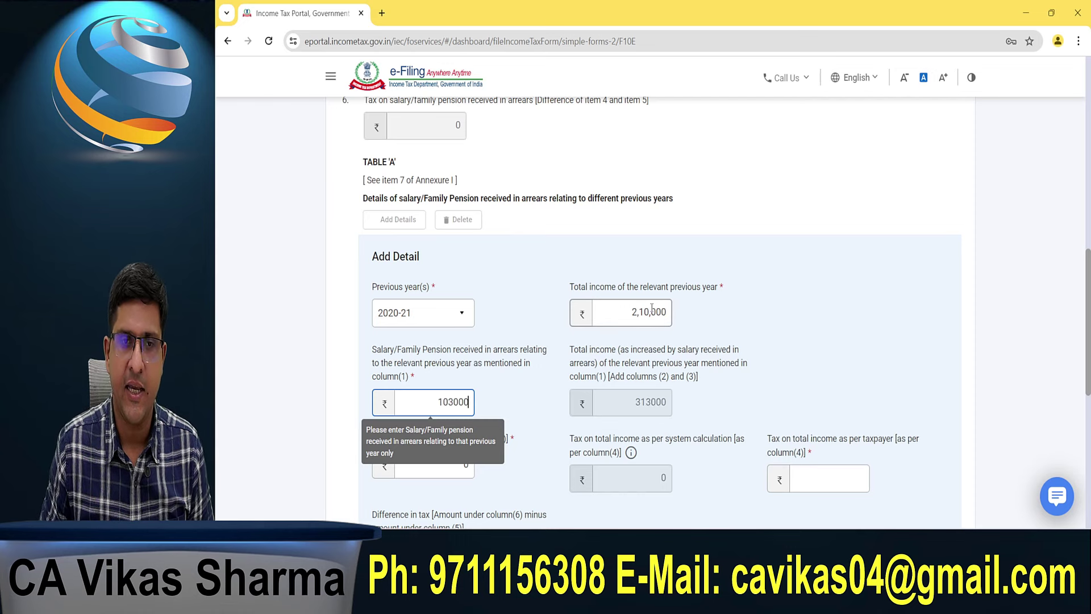
pyautogui.click(311, 394)
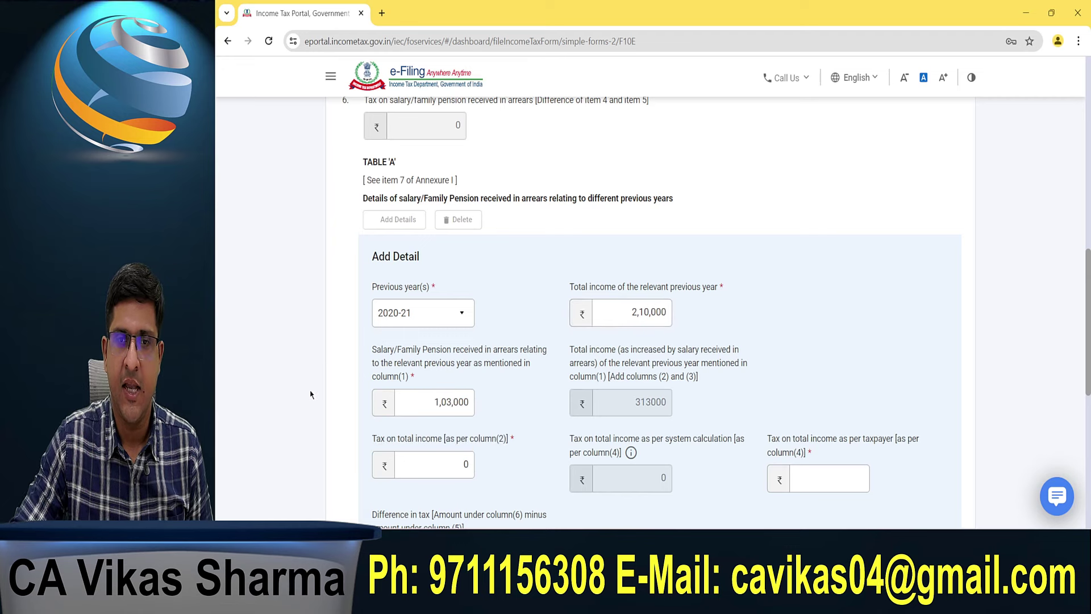
# - Review the 2020-21 entry's arrears, original and increased total income, and the tax fields for columns 2 and 4
pyautogui.doubleClick(449, 401)
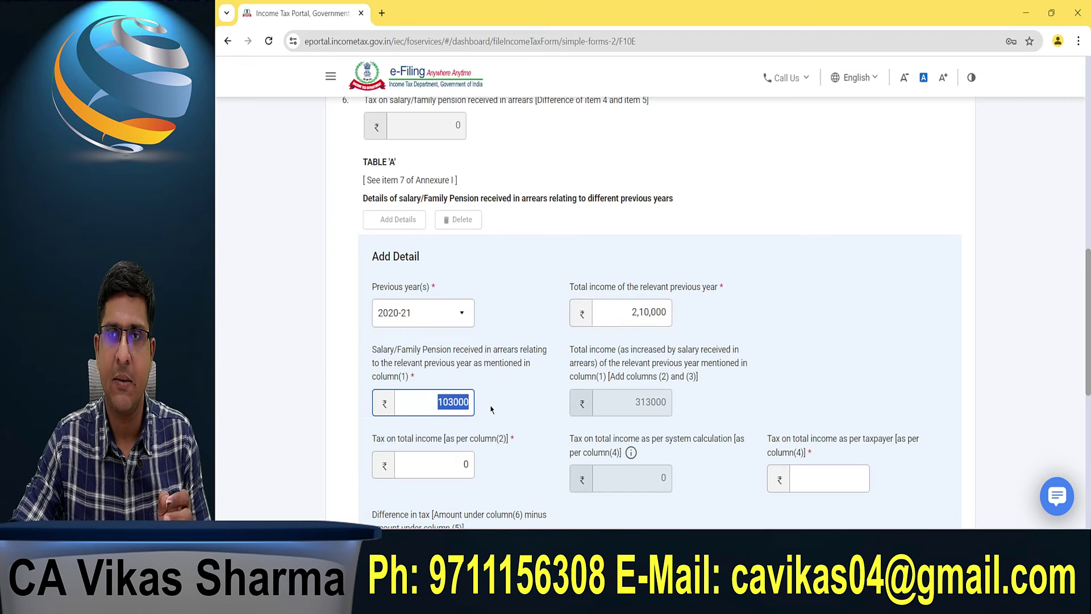
pyautogui.doubleClick(651, 401)
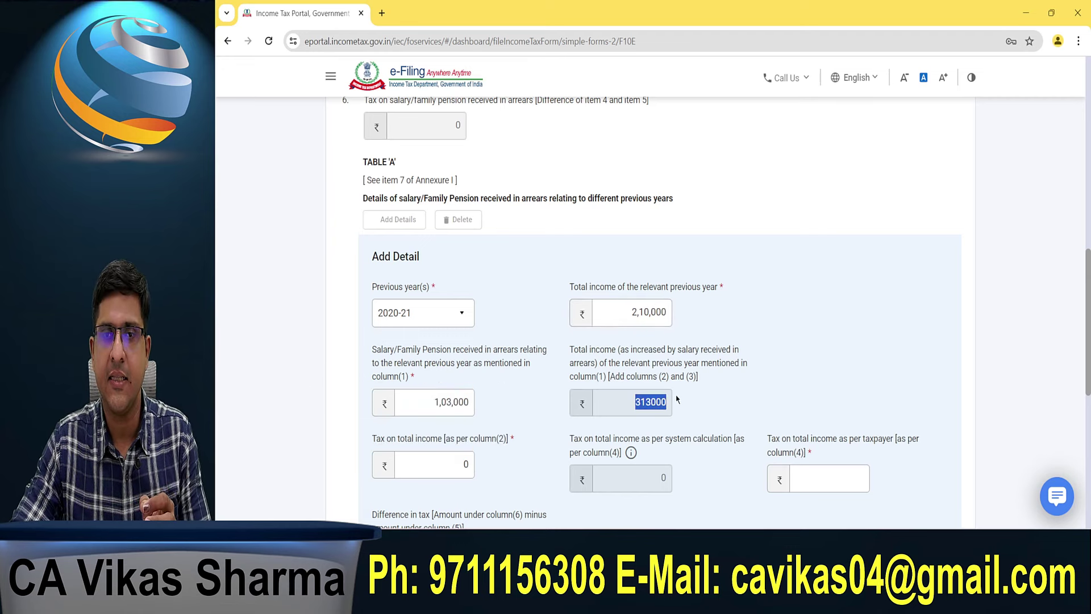
pyautogui.doubleClick(624, 311)
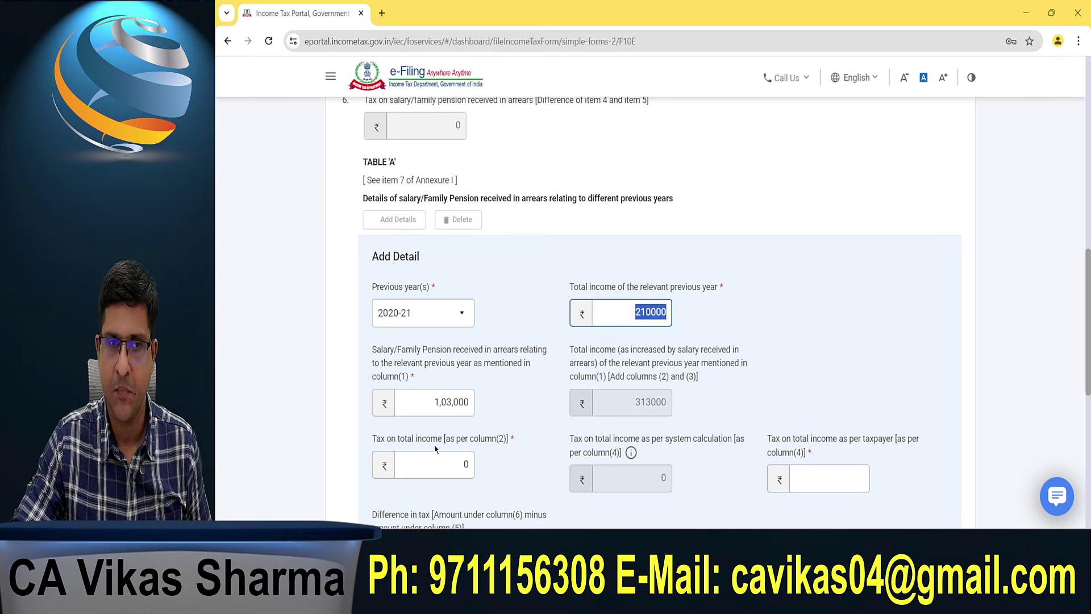
pyautogui.moveTo(371, 442); pyautogui.dragTo(513, 433)
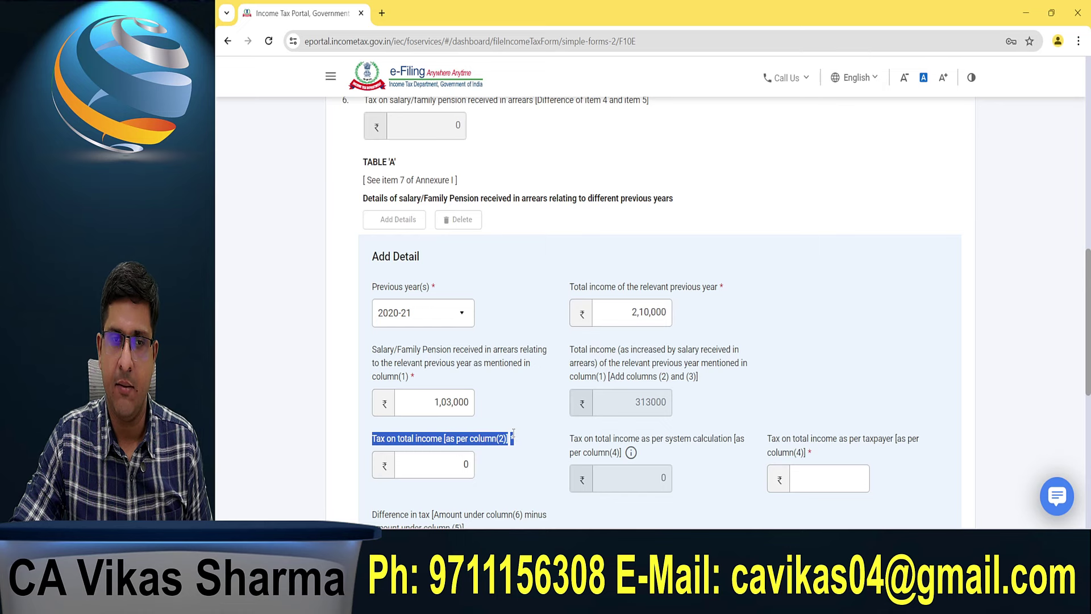
pyautogui.click(624, 409)
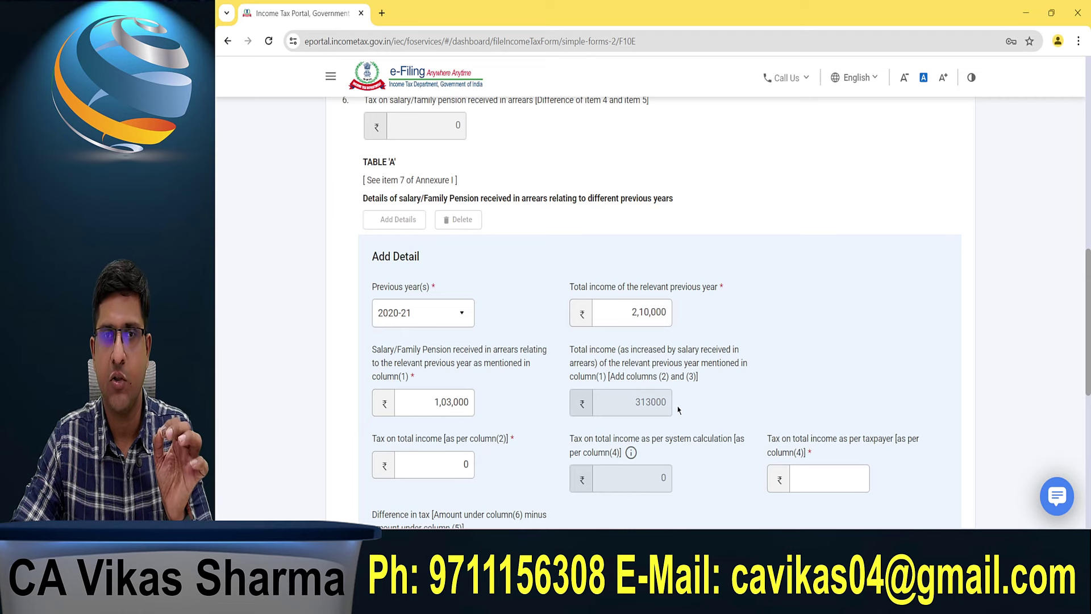
pyautogui.click(398, 464)
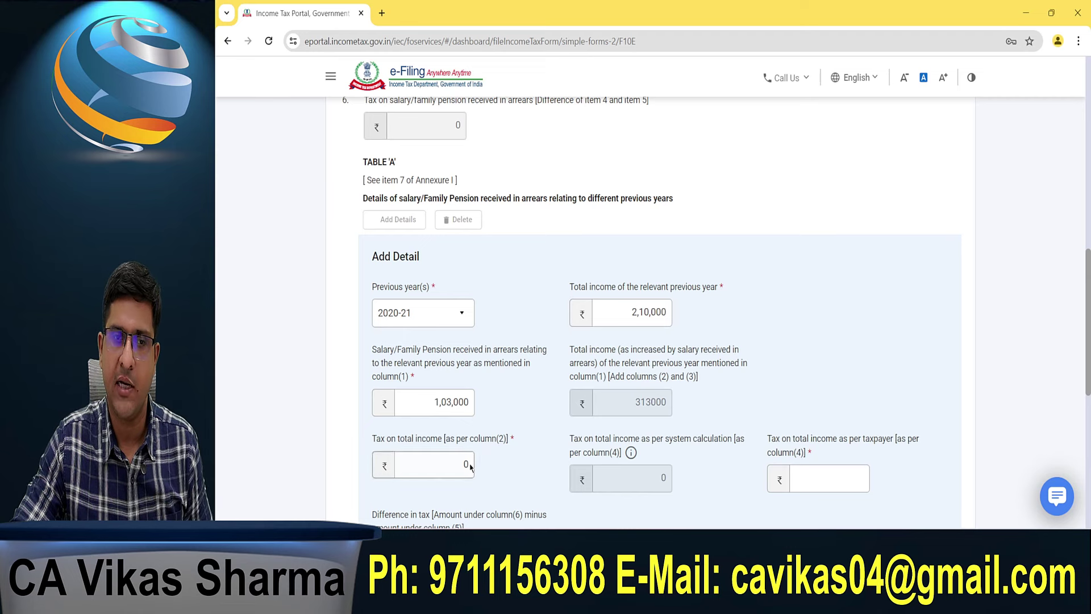
pyautogui.moveTo(392, 465); pyautogui.dragTo(497, 464)
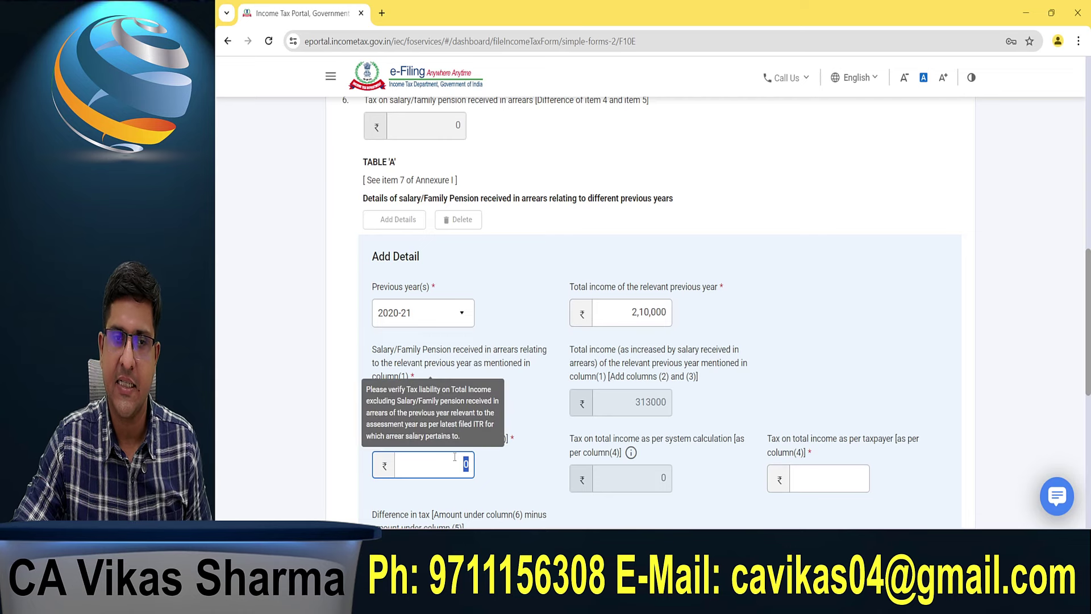
pyautogui.click(502, 460)
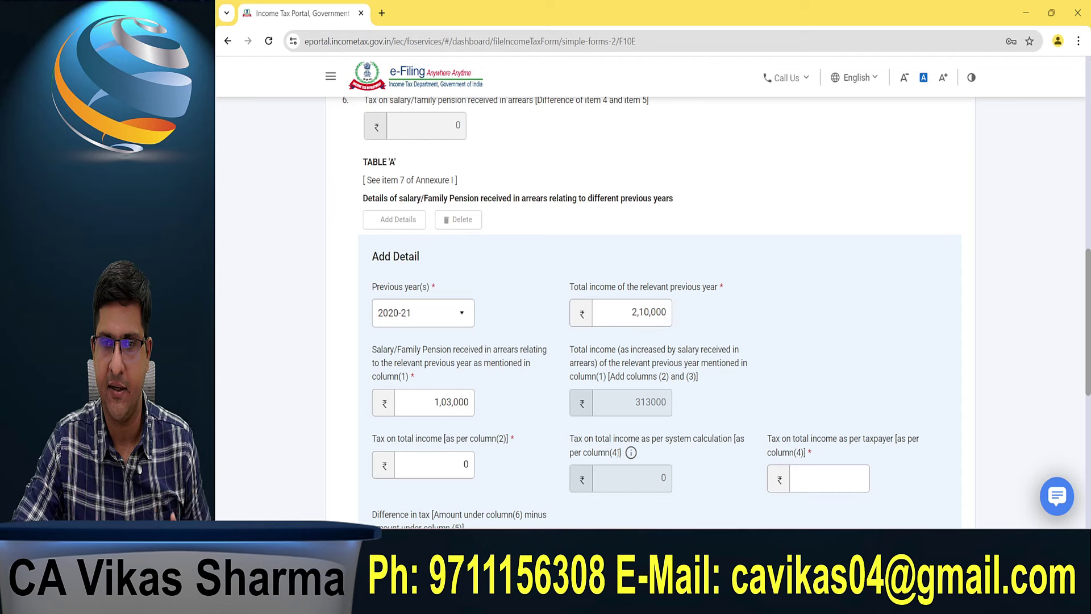
pyautogui.scroll(-4, 669, 426)
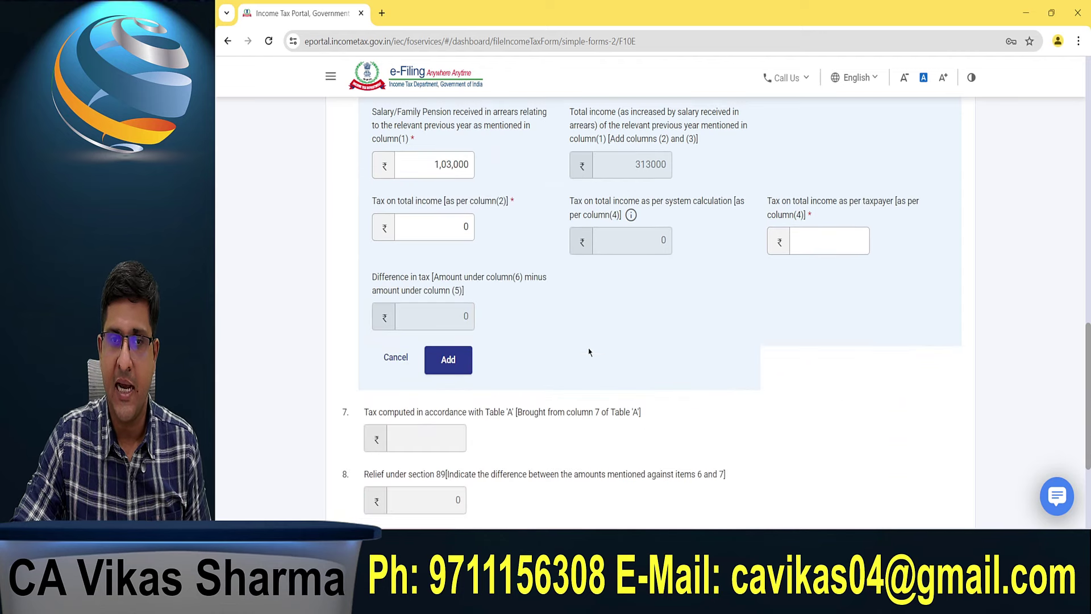
pyautogui.moveTo(691, 201); pyautogui.dragTo(734, 201)
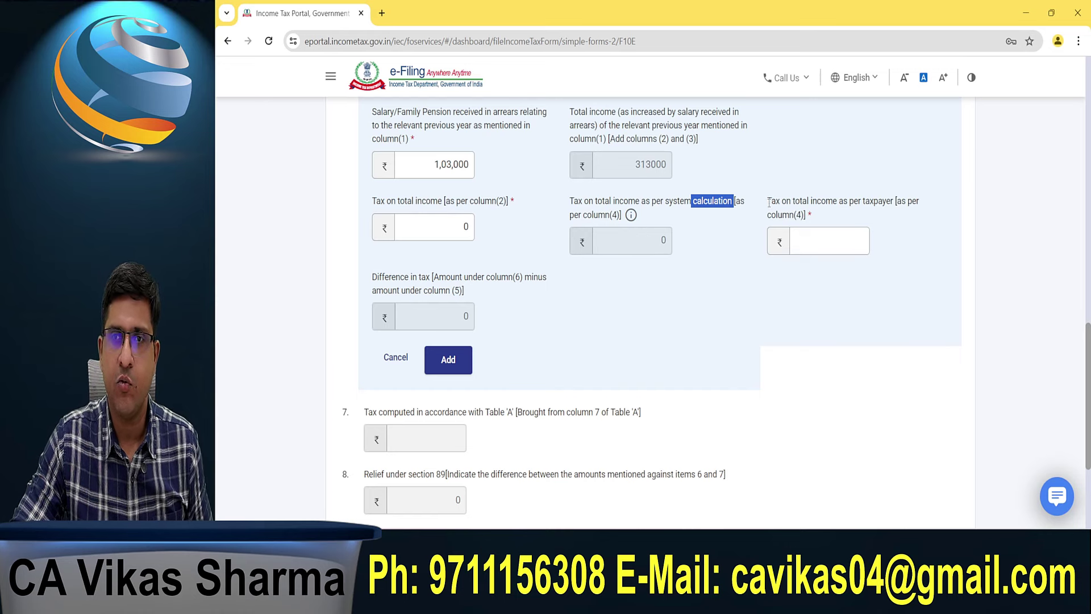
pyautogui.moveTo(768, 202); pyautogui.dragTo(869, 200)
pyautogui.click(870, 201)
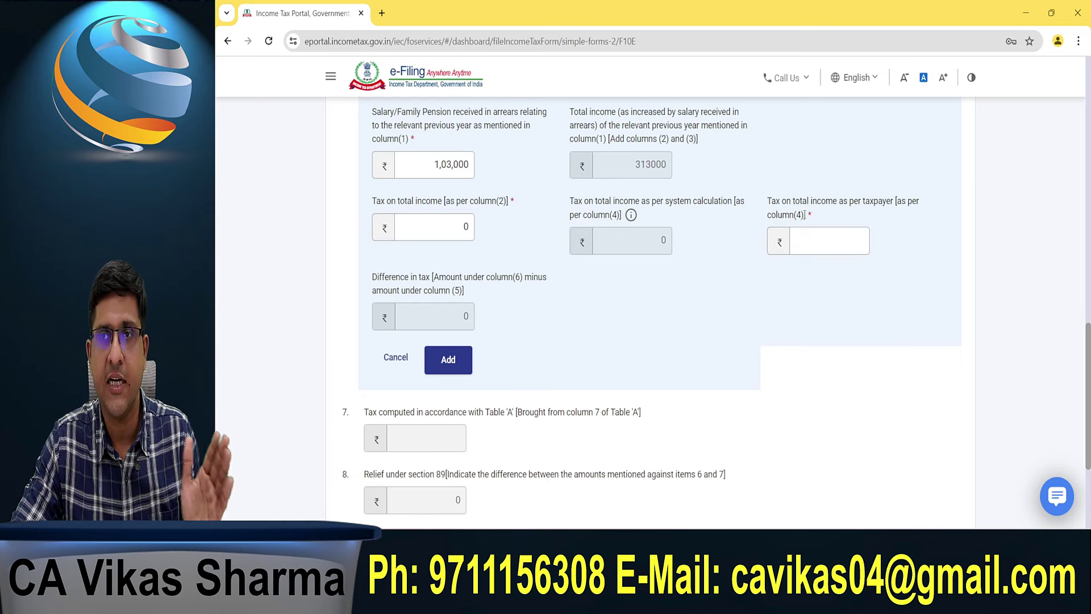
# - Enter 0 as the tax on total income as per taxpayer and add the 2020-21 entry to Table A
pyautogui.click(817, 236)
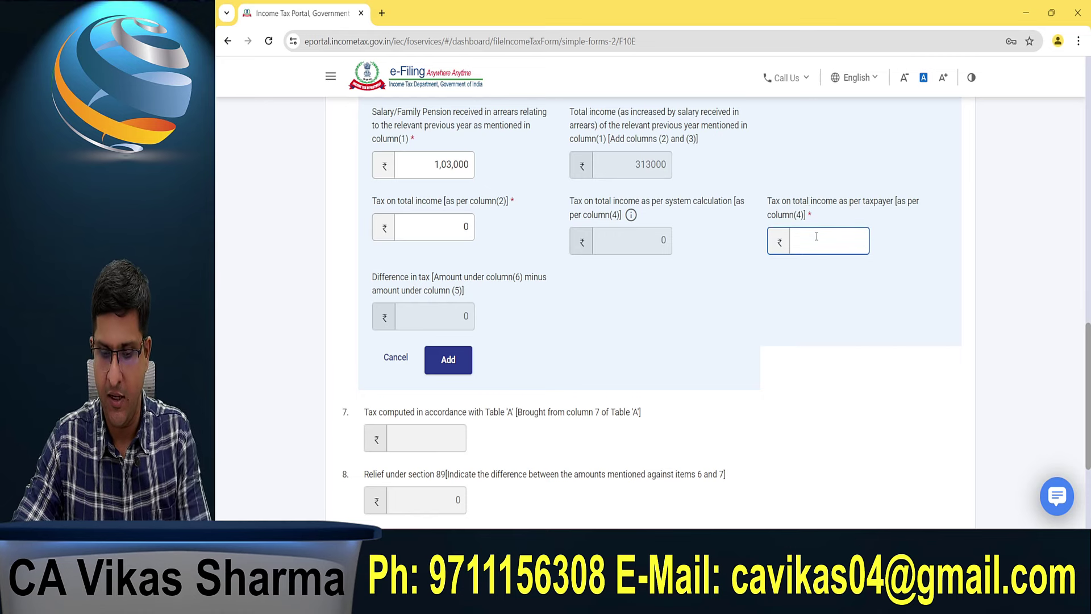
pyautogui.write('0')
pyautogui.click(744, 276)
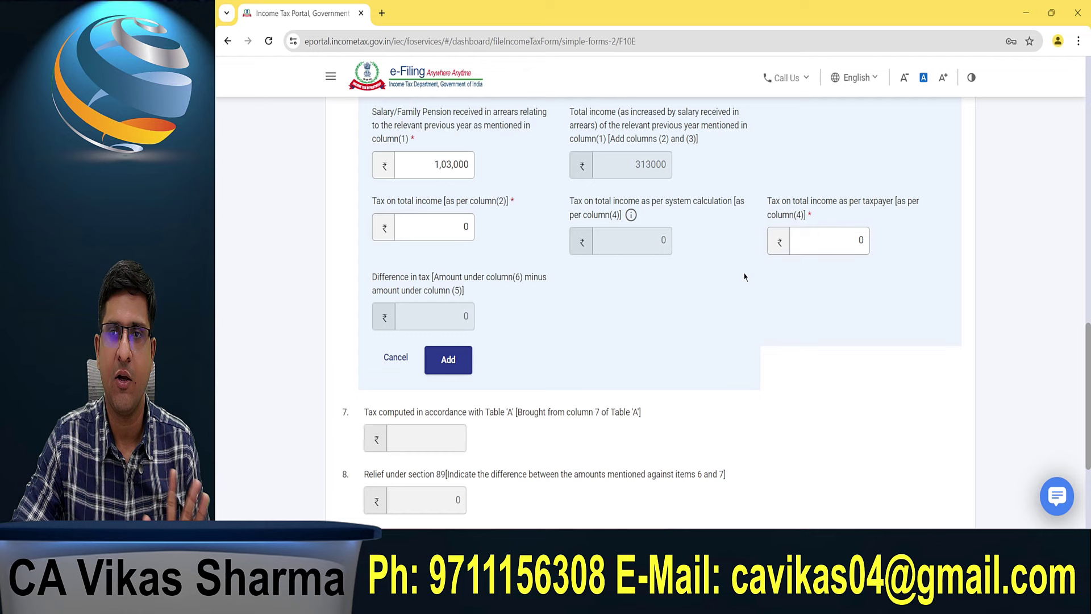
pyautogui.click(448, 360)
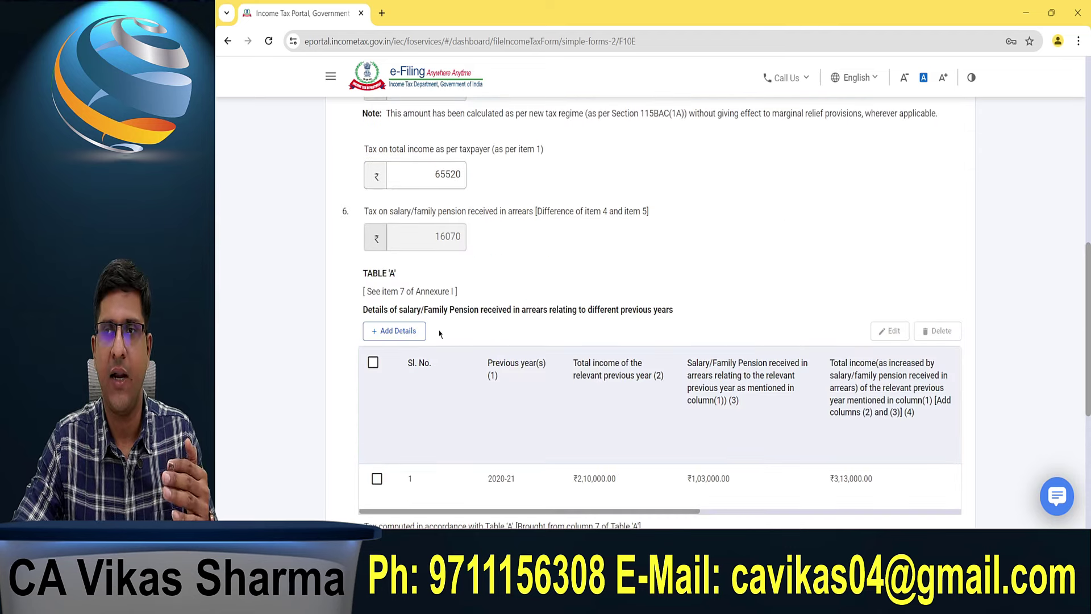
# - Start another Table A arrears detail entry for the previous year 2021-22
pyautogui.click(415, 334)
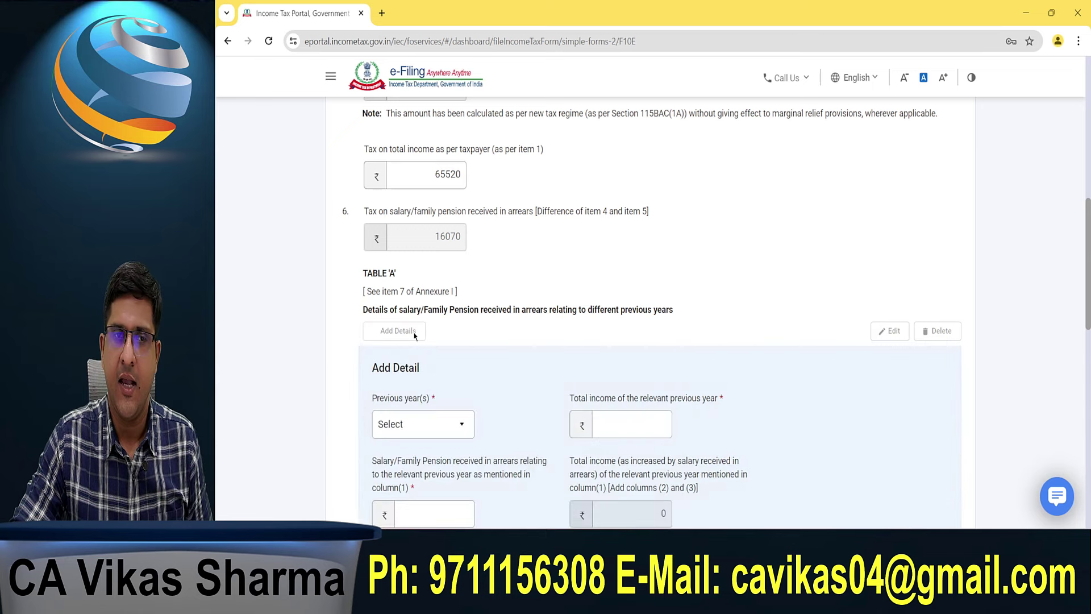
pyautogui.click(430, 427)
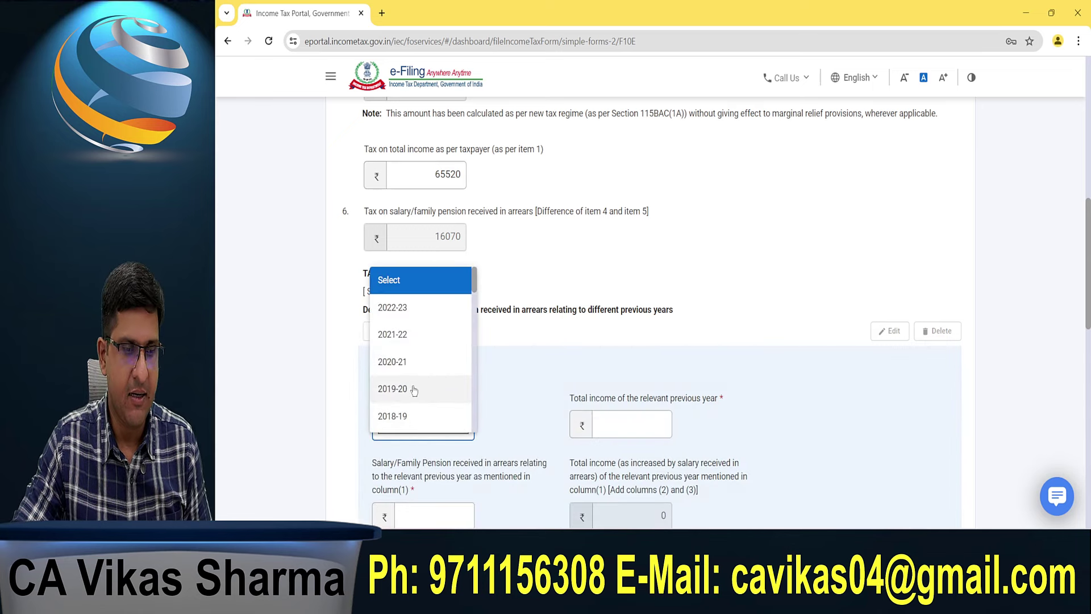
pyautogui.click(413, 337)
# - Set the total income of the relevant previous year 2021-22 to 4,75,000
pyautogui.click(630, 424)
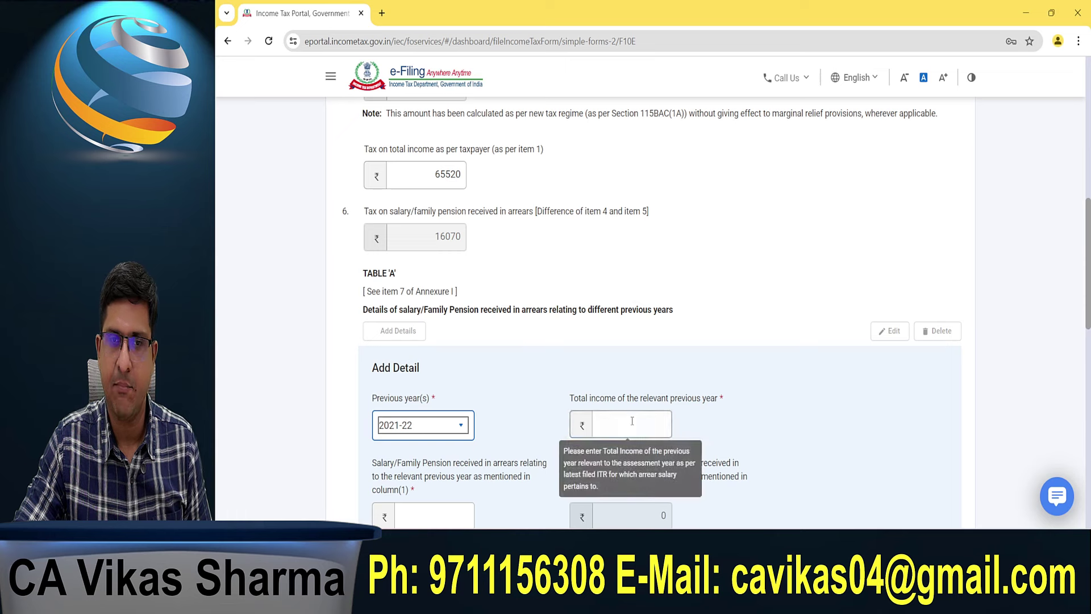
pyautogui.write('112220')
pyautogui.tripleClick(643, 393)
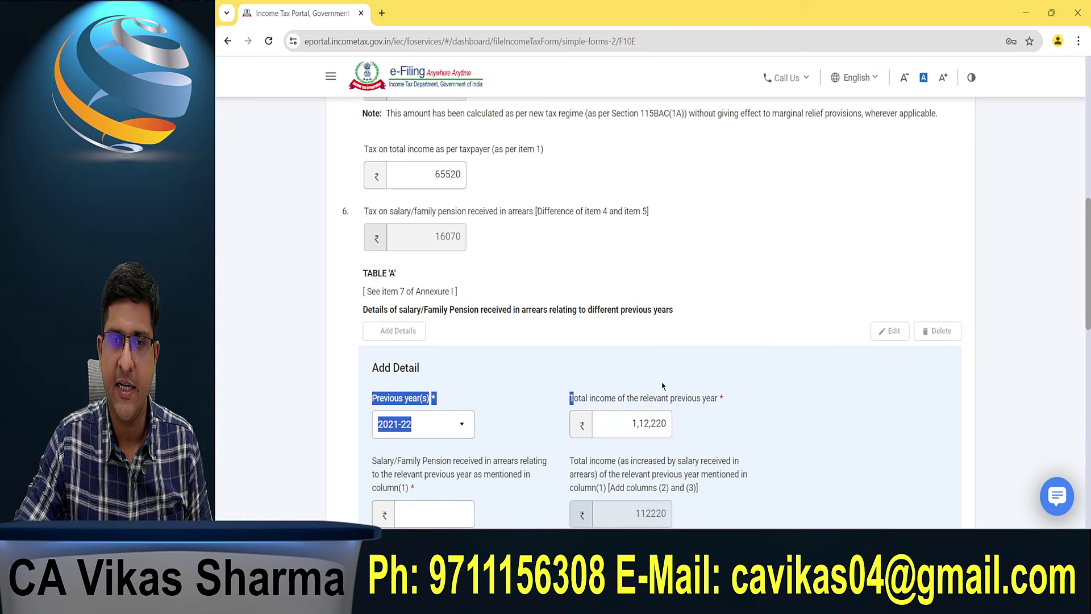
pyautogui.doubleClick(647, 423)
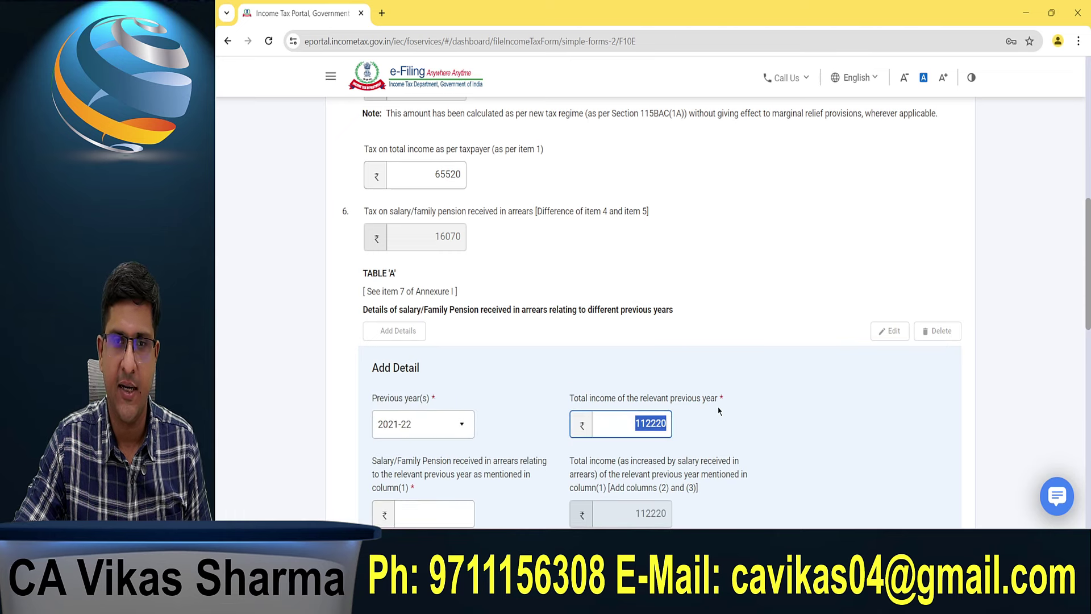
pyautogui.write('4,75,0')
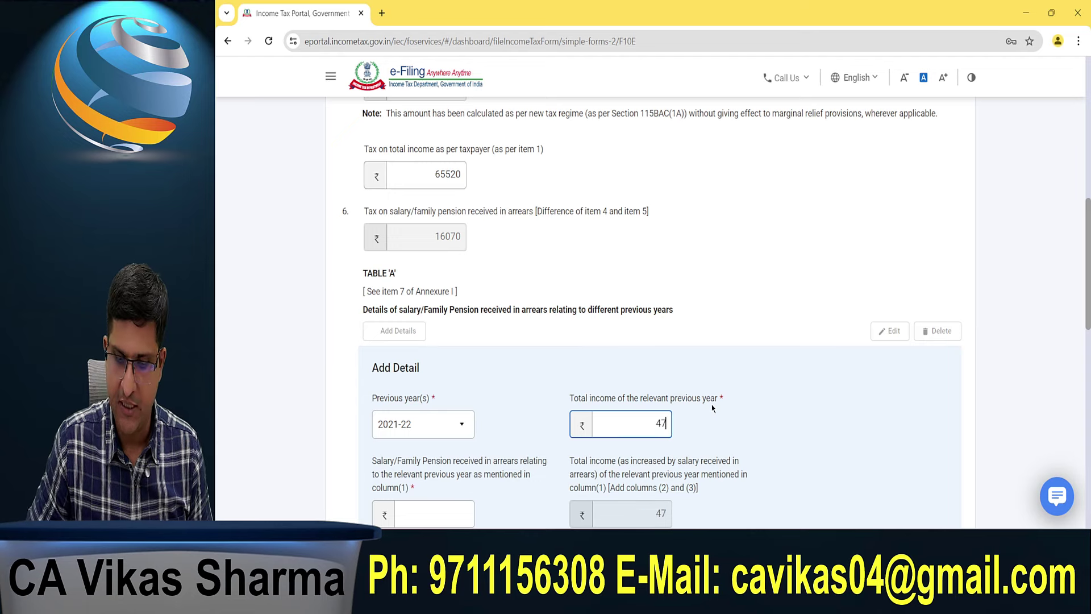
pyautogui.write('000')
pyautogui.click(711, 407)
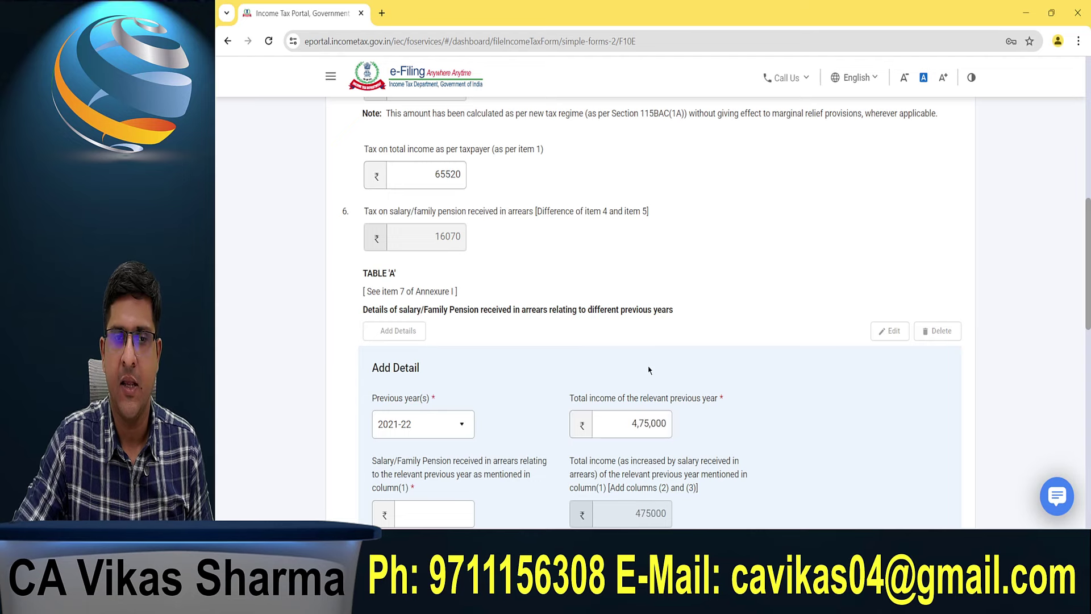
# - Enter 117000 as the salary/family pension received in arrears relating to 2021-22
pyautogui.scroll(-8, 648, 370)
pyautogui.scroll(4, 492, 246)
pyautogui.click(445, 274)
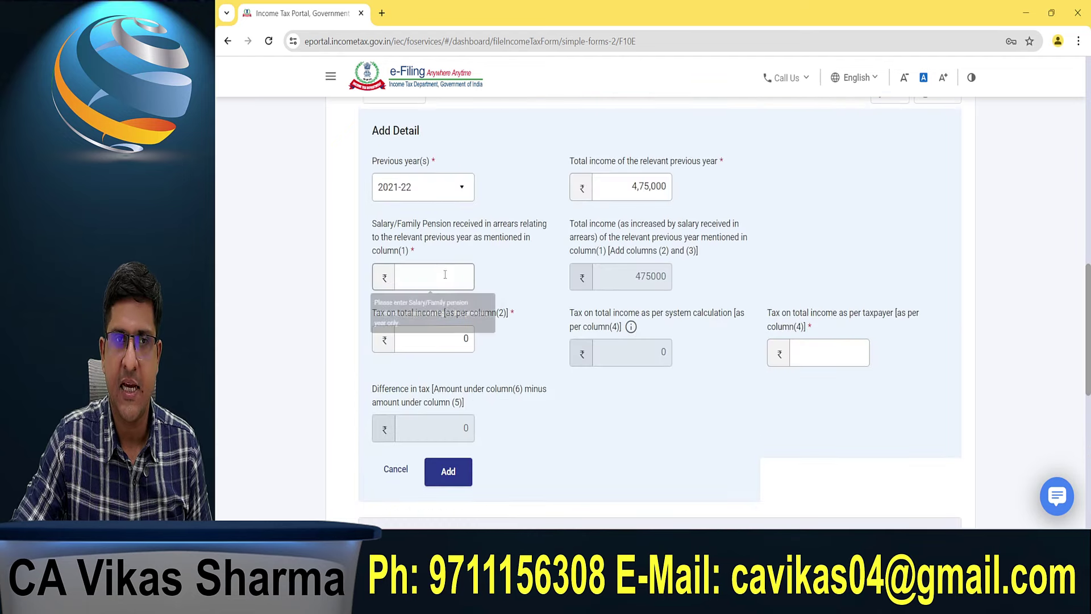
pyautogui.click(445, 275)
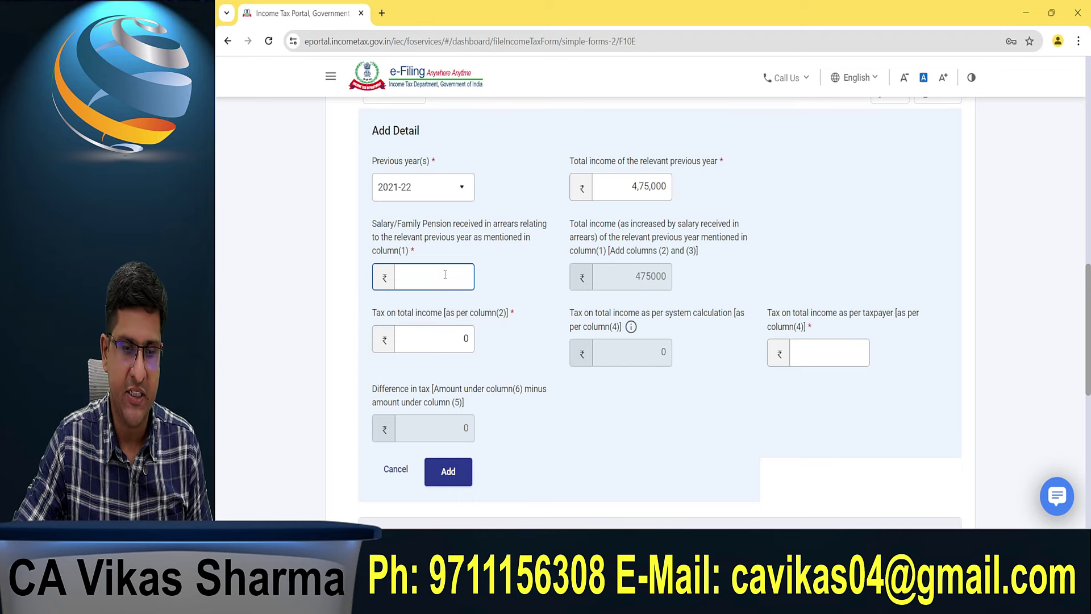
pyautogui.write('117000')
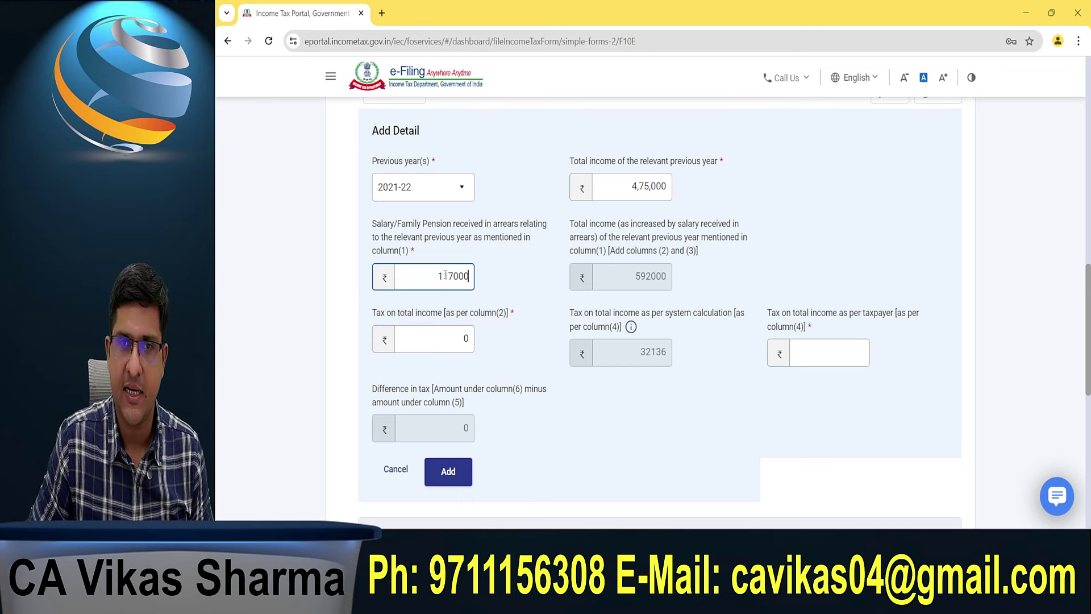
# - Set the tax on total income as per column (2) to 32,196 for the 2021-22 entry
pyautogui.click(495, 287)
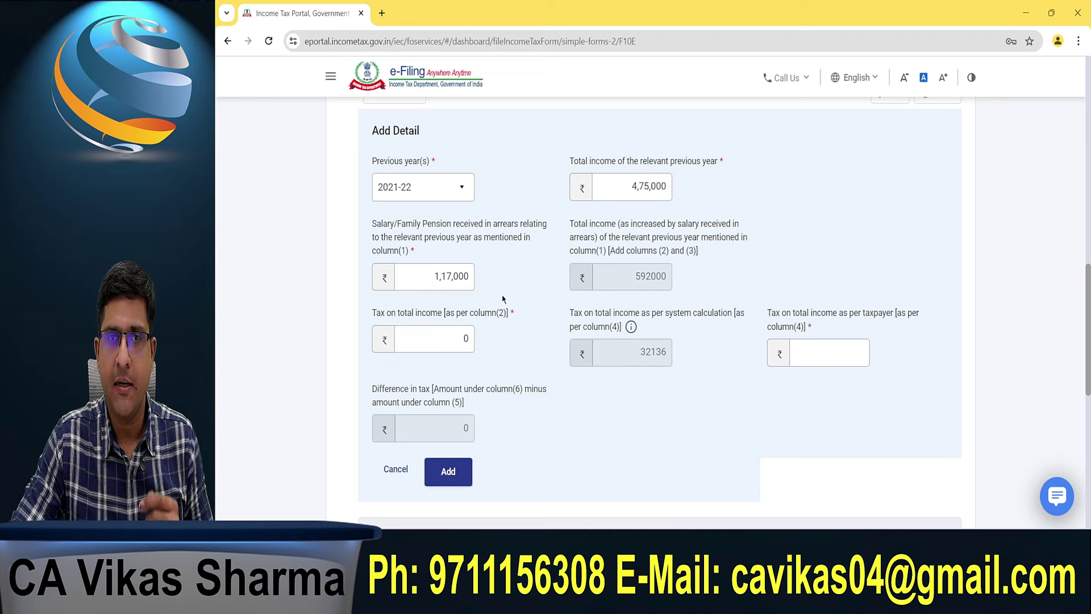
pyautogui.moveTo(632, 277); pyautogui.dragTo(670, 278)
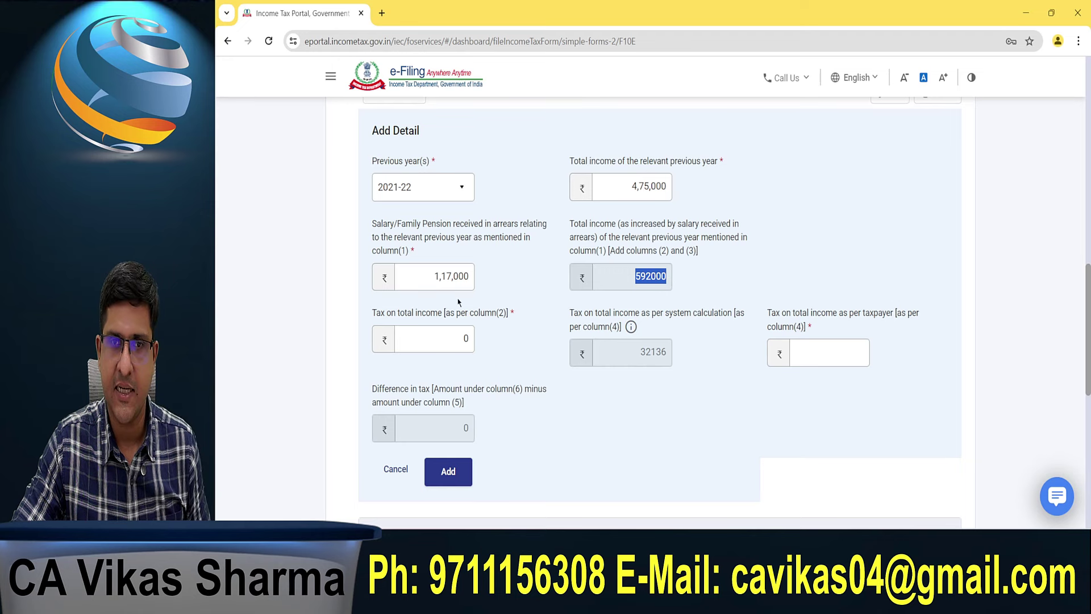
pyautogui.moveTo(452, 332)
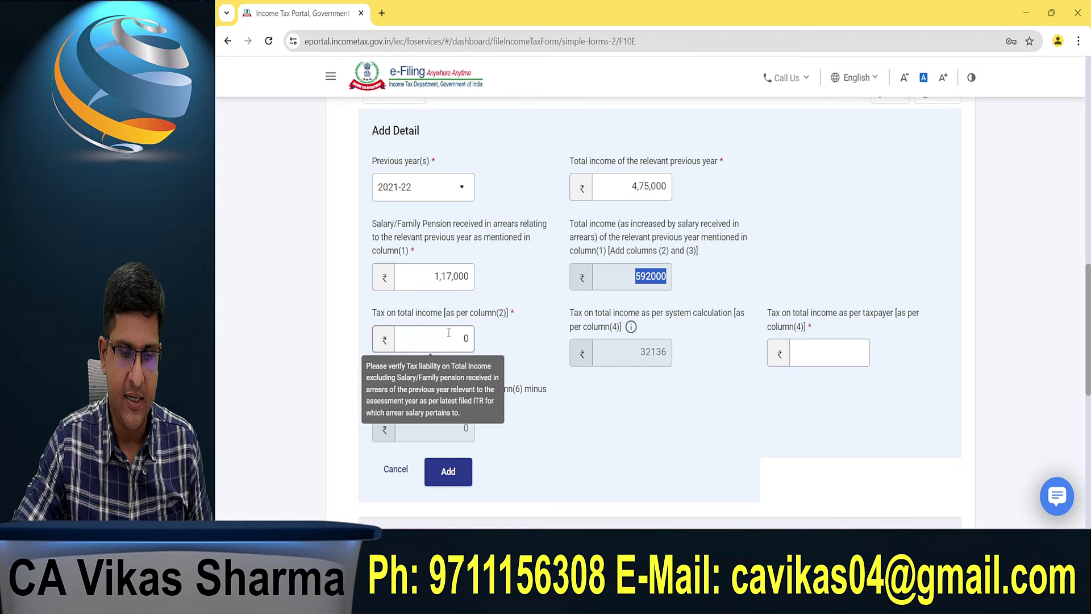
pyautogui.moveTo(445, 337); pyautogui.dragTo(487, 339)
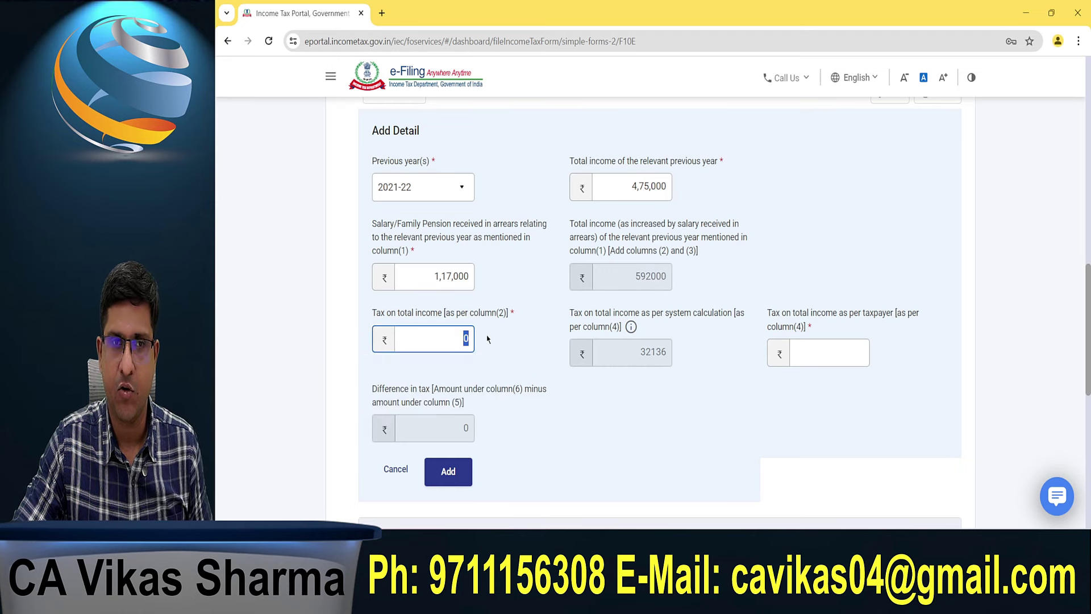
pyautogui.write('32196')
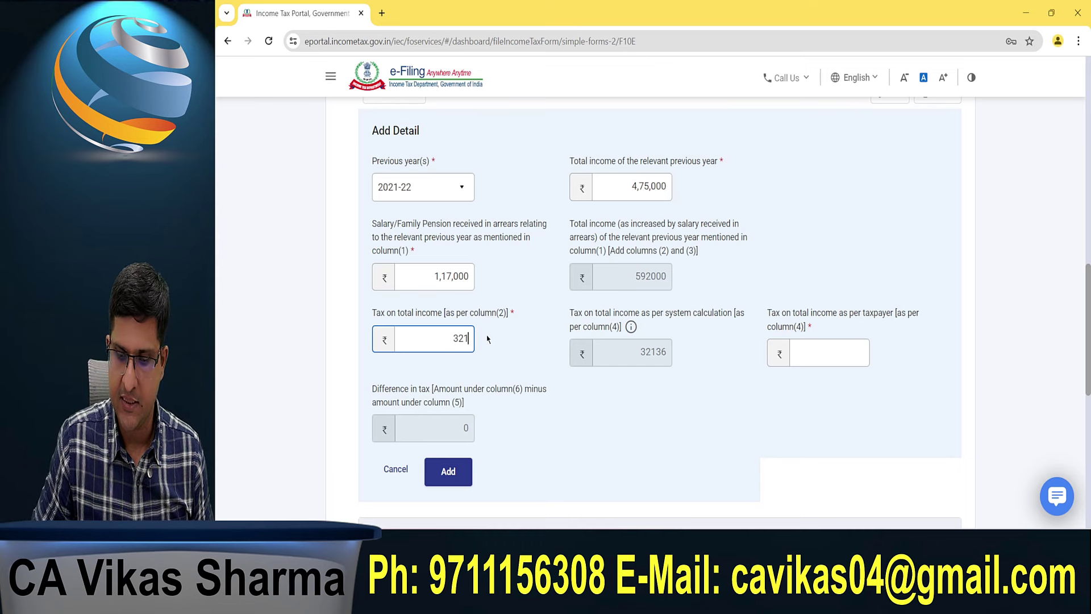
pyautogui.click(487, 339)
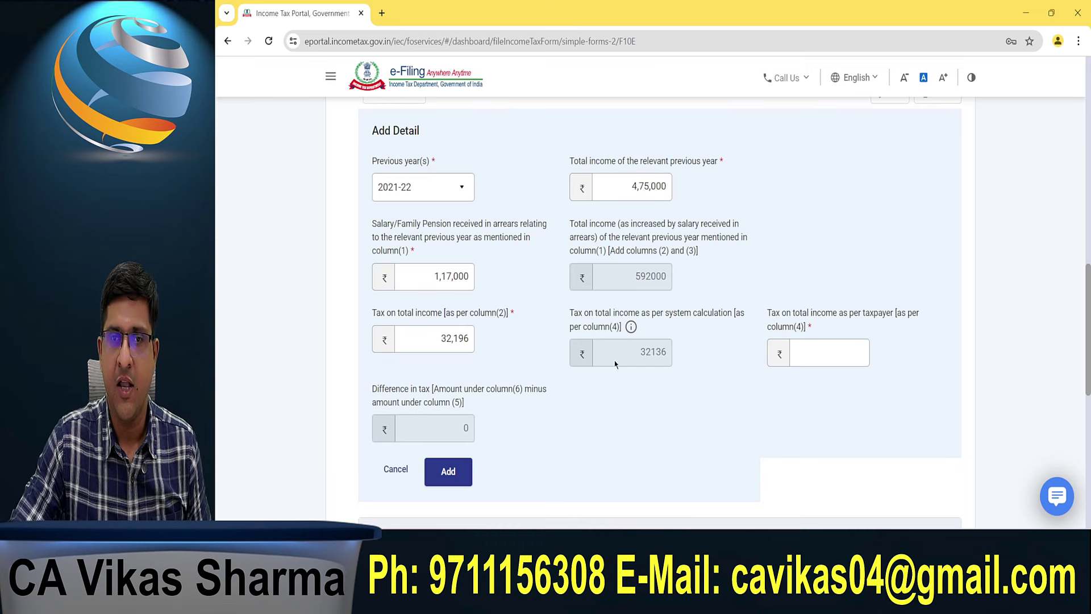
# - Enter 0 as the tax on total income as per taxpayer for the 2021-22 entry
pyautogui.moveTo(589, 312); pyautogui.dragTo(727, 316)
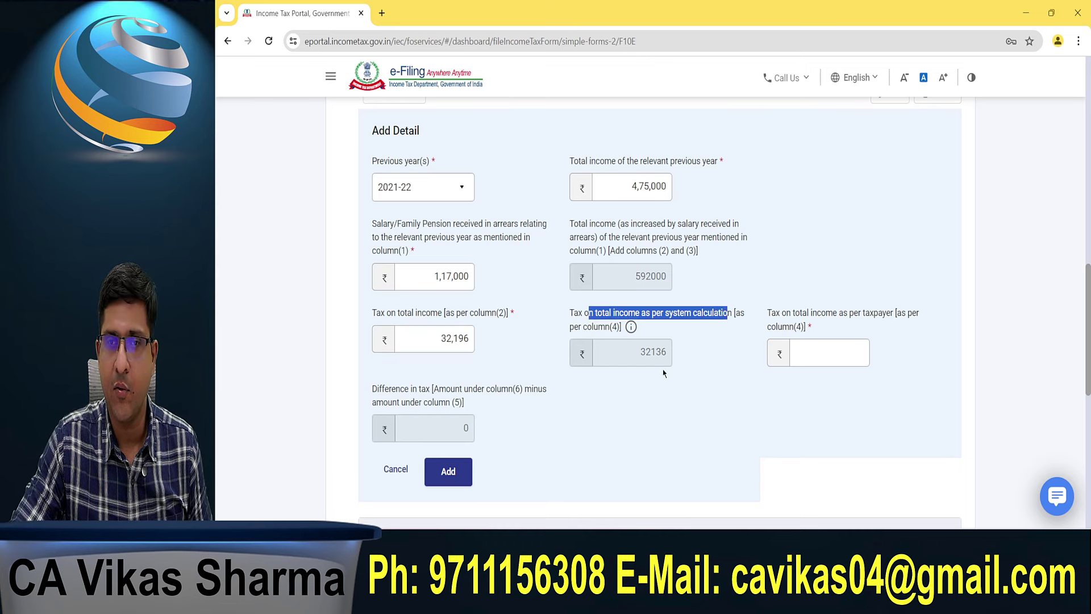
pyautogui.moveTo(633, 352); pyautogui.dragTo(674, 355)
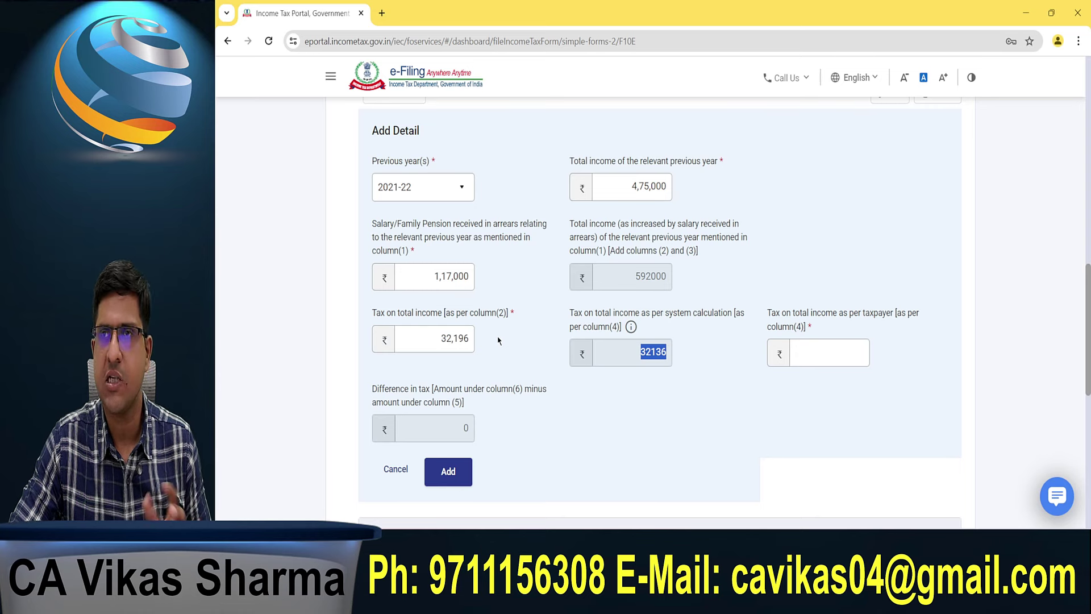
pyautogui.click(772, 310)
pyautogui.moveTo(772, 309); pyautogui.dragTo(889, 322)
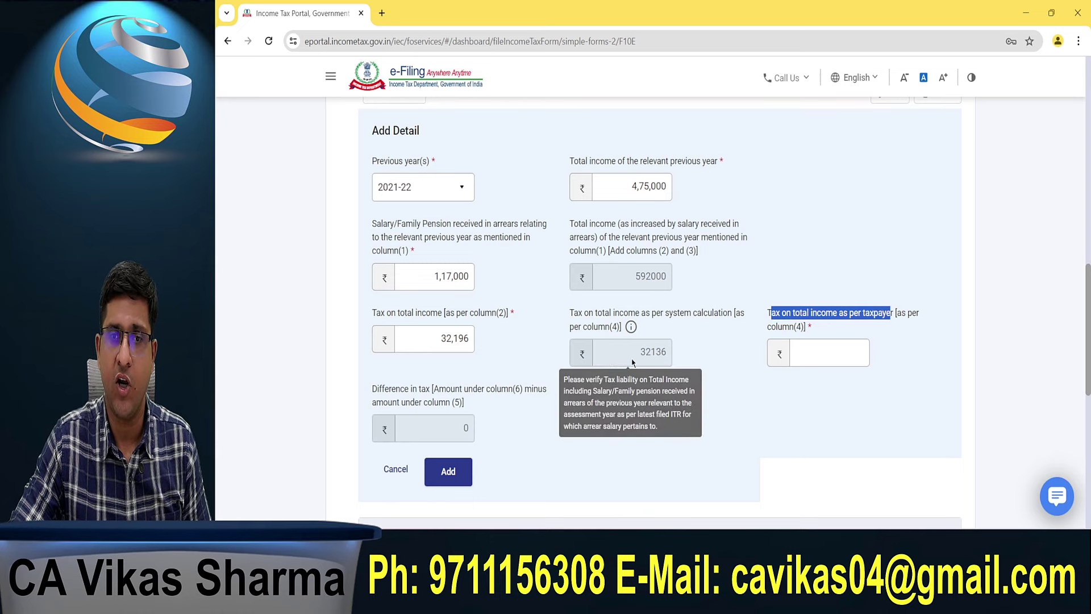
pyautogui.doubleClick(693, 360)
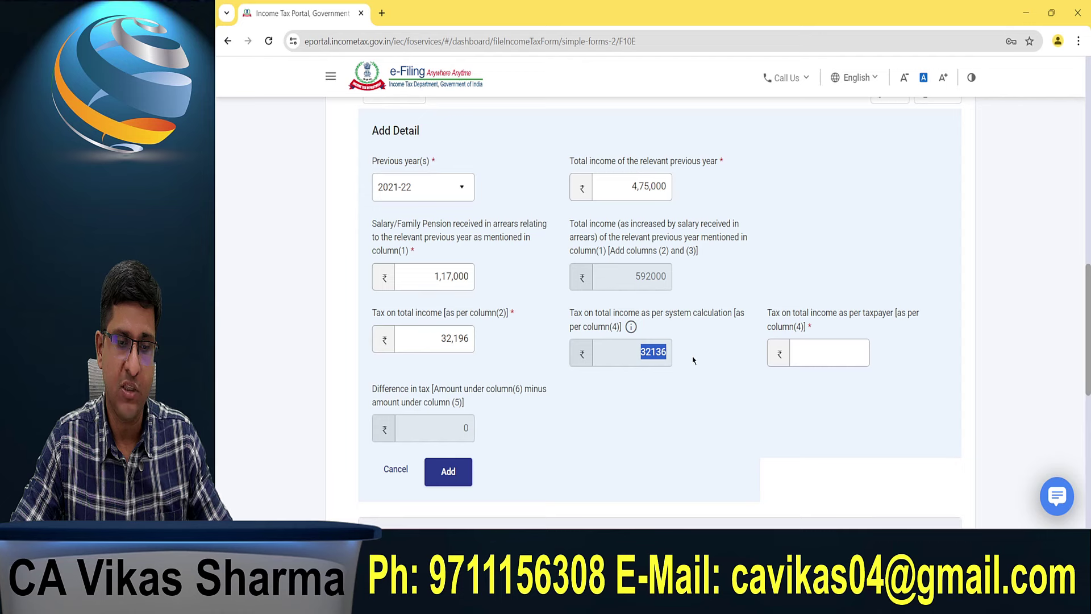
pyautogui.click(811, 352)
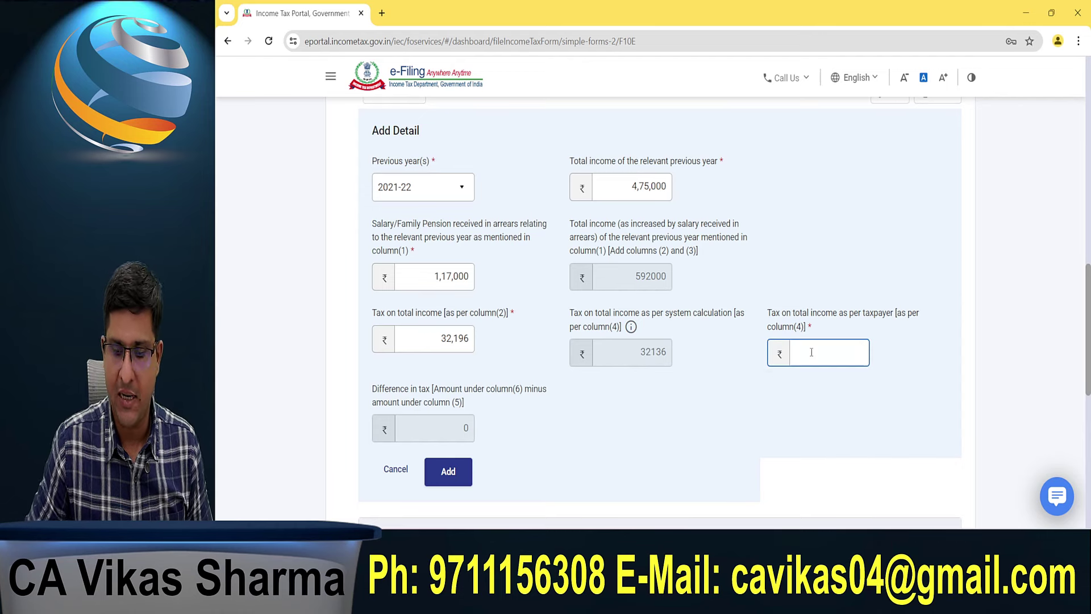
pyautogui.write('0')
pyautogui.click(647, 436)
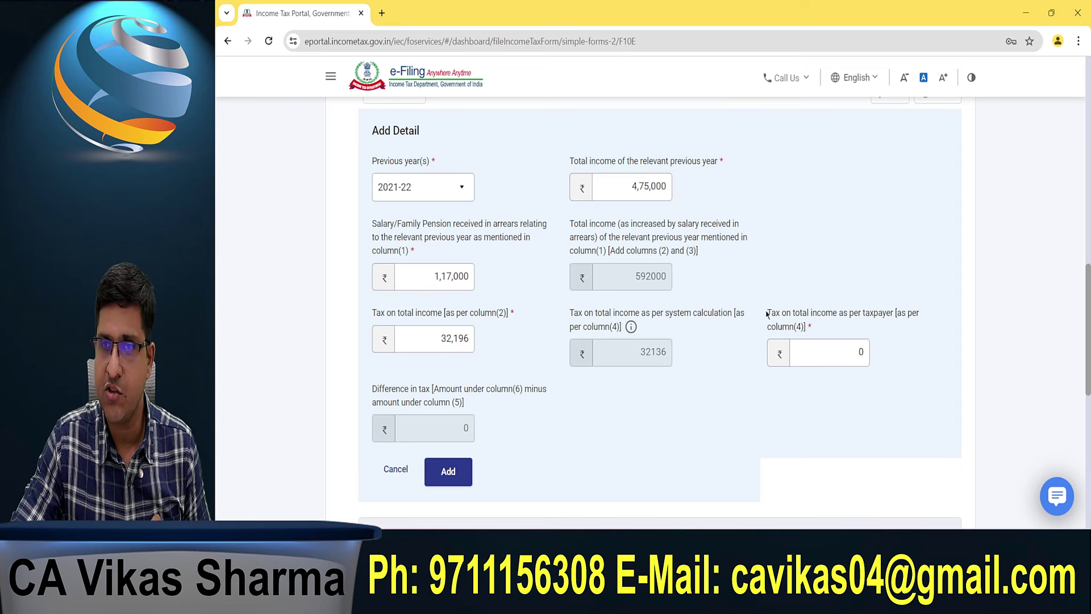
# - Set the tax on total income as per taxpayer to 32,196 and add the 2021-22 entry to Table A
pyautogui.moveTo(767, 314); pyautogui.dragTo(873, 309)
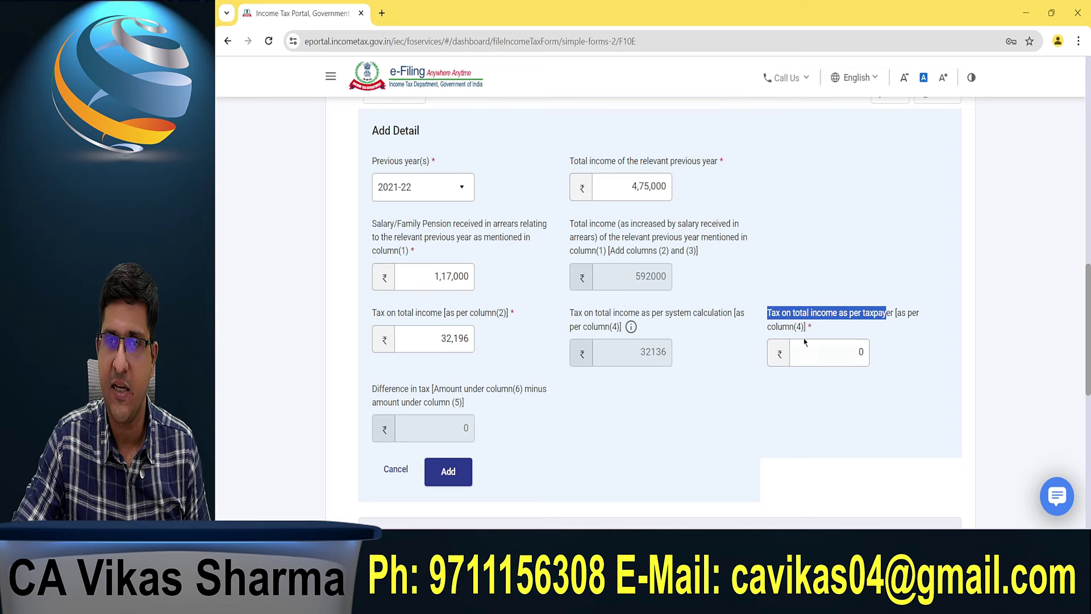
pyautogui.moveTo(813, 327); pyautogui.dragTo(731, 328)
pyautogui.moveTo(578, 309); pyautogui.dragTo(618, 341)
pyautogui.doubleClick(653, 351)
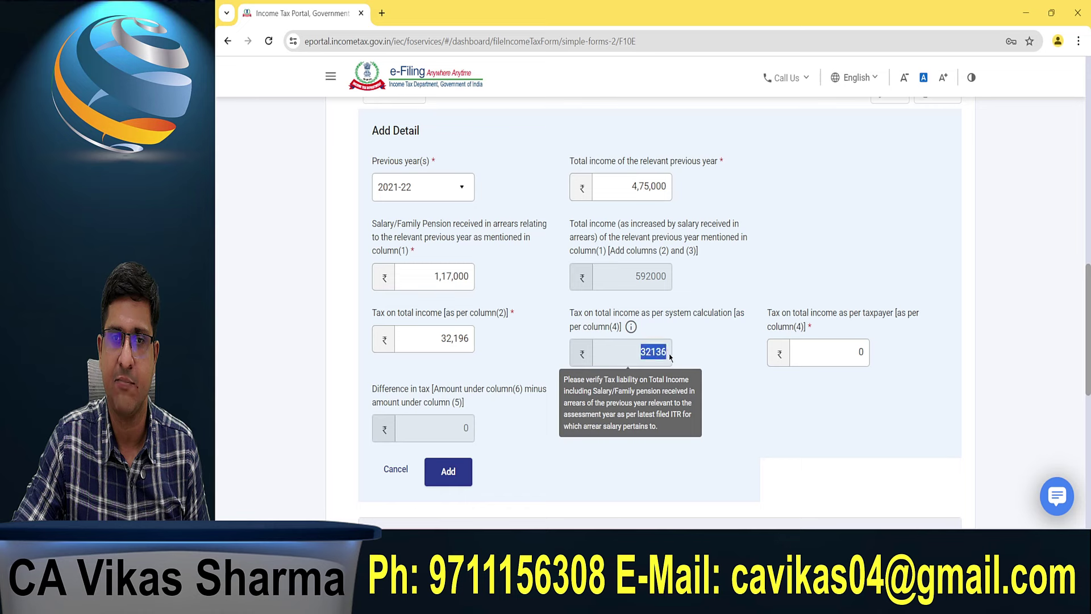
pyautogui.doubleClick(859, 352)
pyautogui.write('32196')
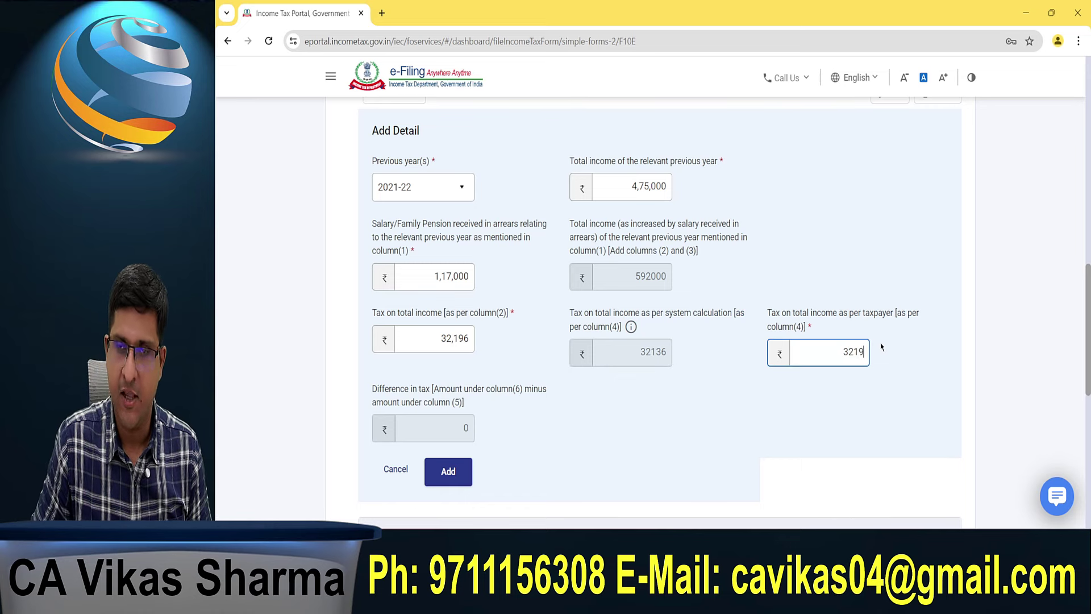
pyautogui.click(881, 346)
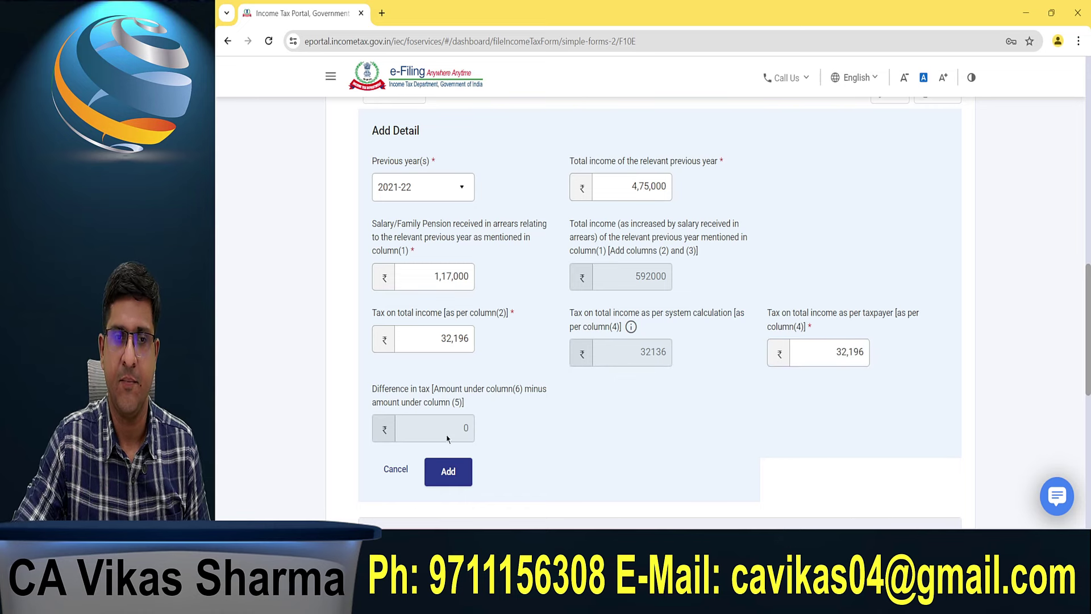
pyautogui.click(453, 474)
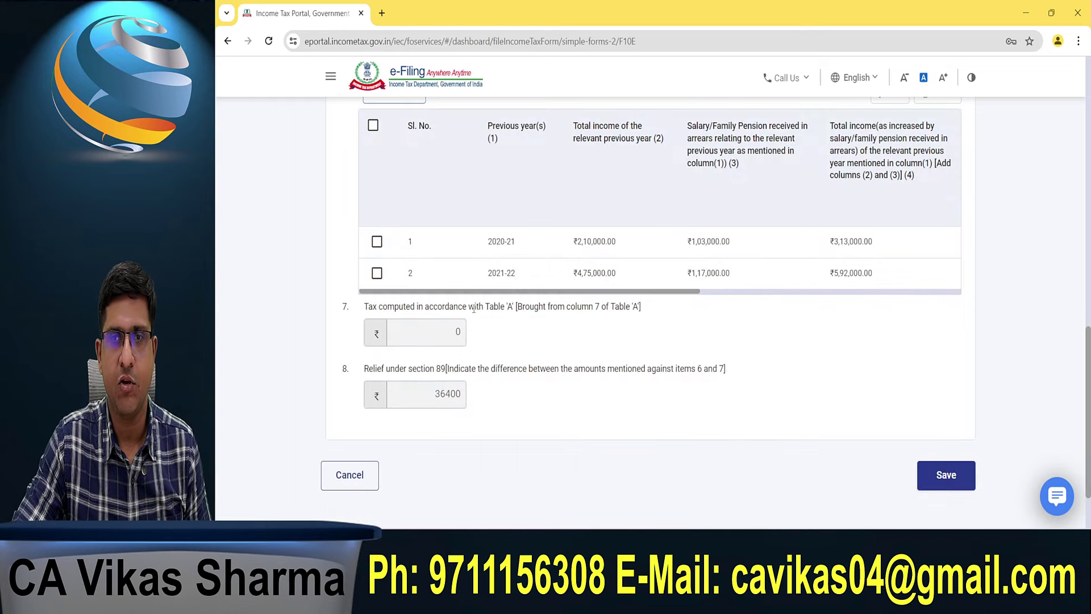
# - Start a Table A arrears entry for the previous year 2022-23 with a total income of 7,50,000
pyautogui.scroll(4, 473, 307)
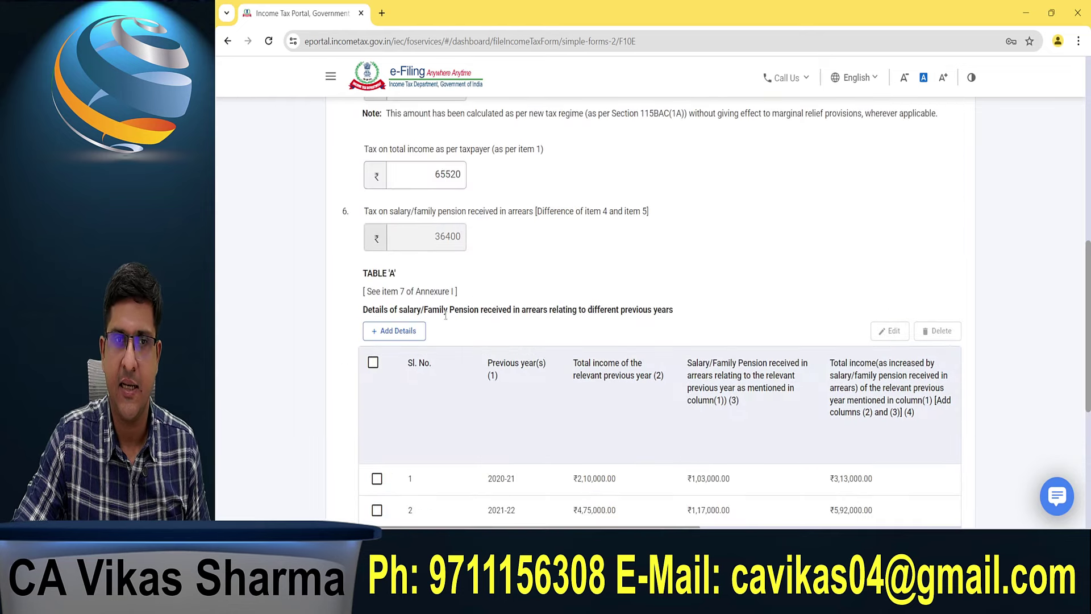
pyautogui.click(396, 332)
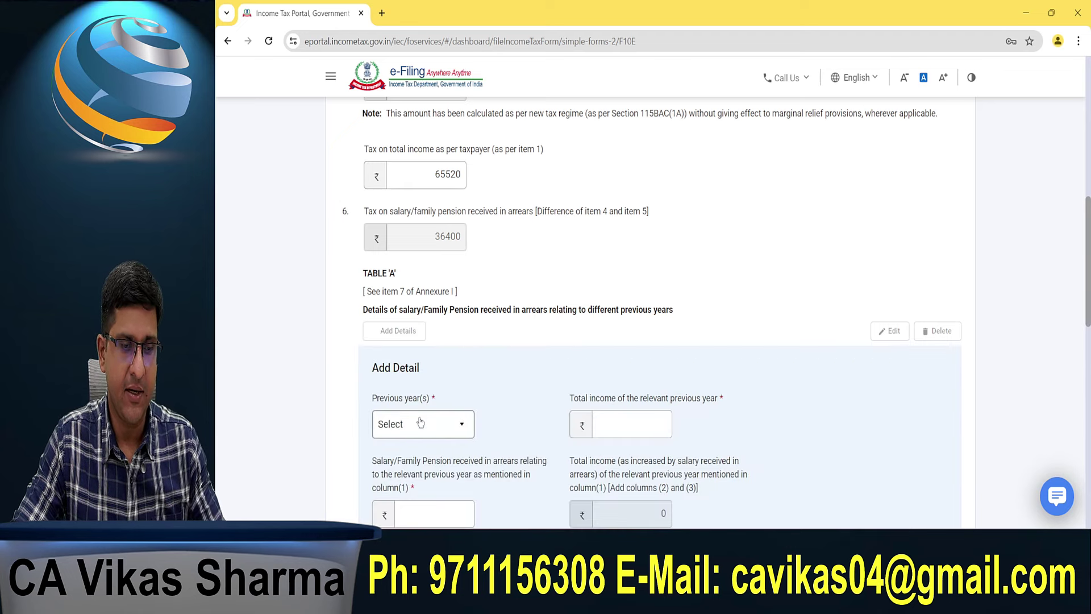
pyautogui.click(420, 424)
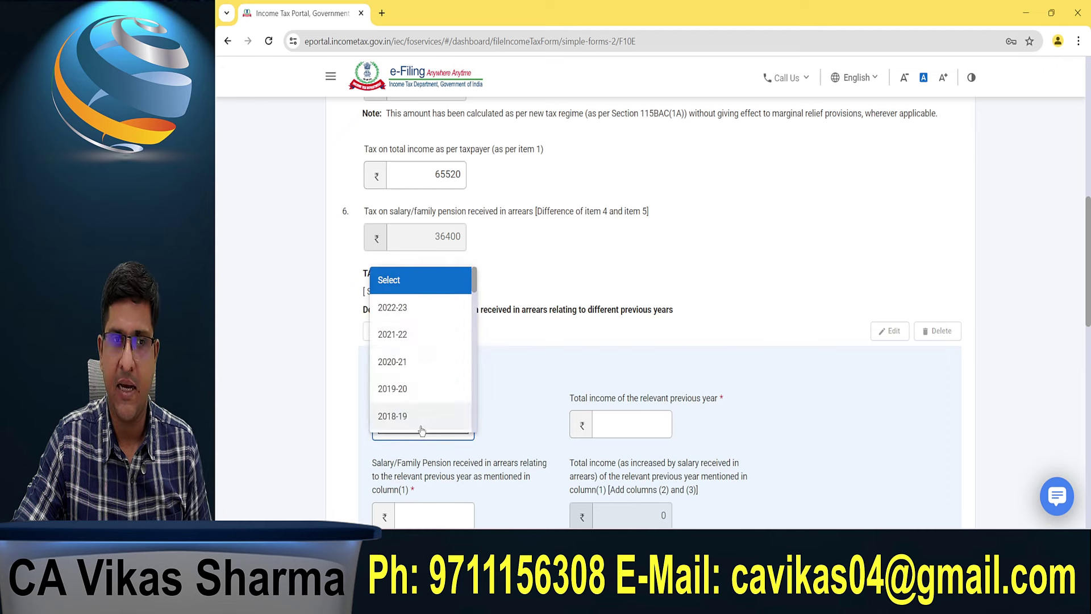
pyautogui.click(427, 307)
pyautogui.click(622, 420)
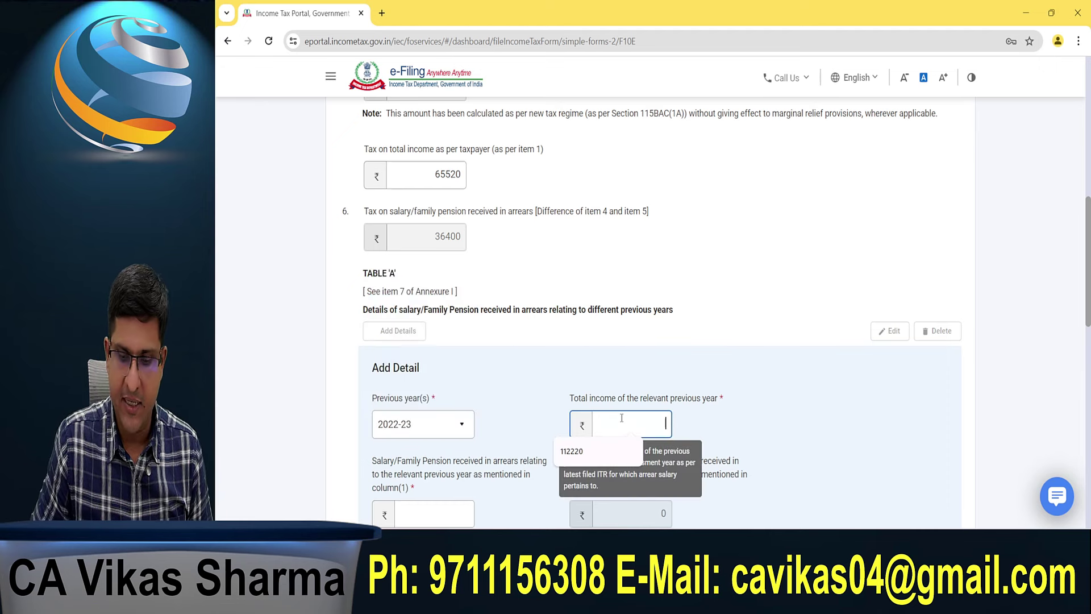
pyautogui.write('750000')
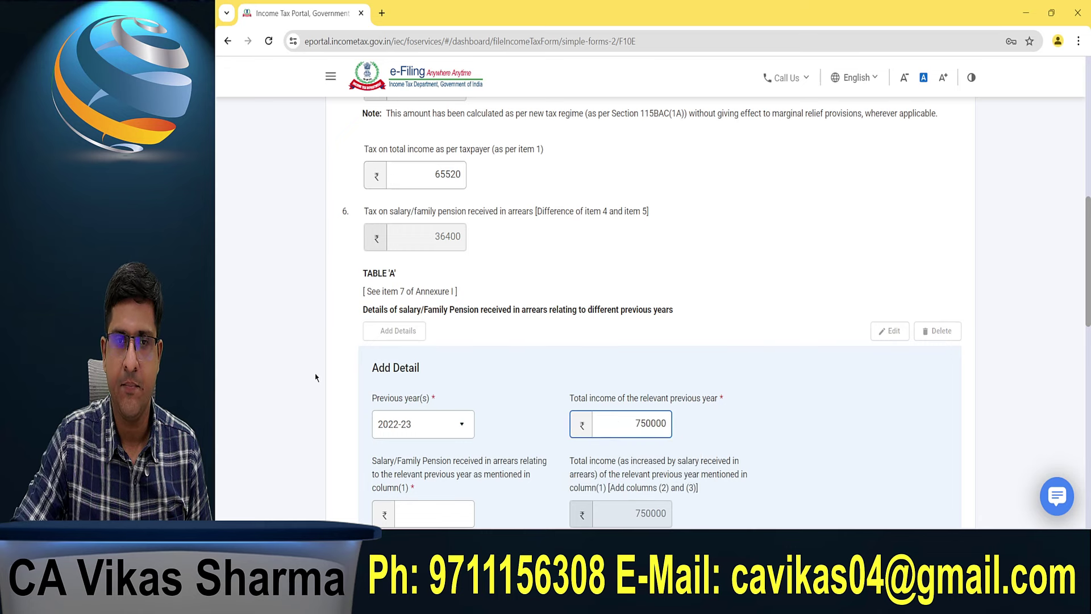
pyautogui.click(515, 387)
# - Enter 1,25,000 as the salary/family pension received in arrears relating to 2022-23
pyautogui.click(398, 522)
pyautogui.write('125')
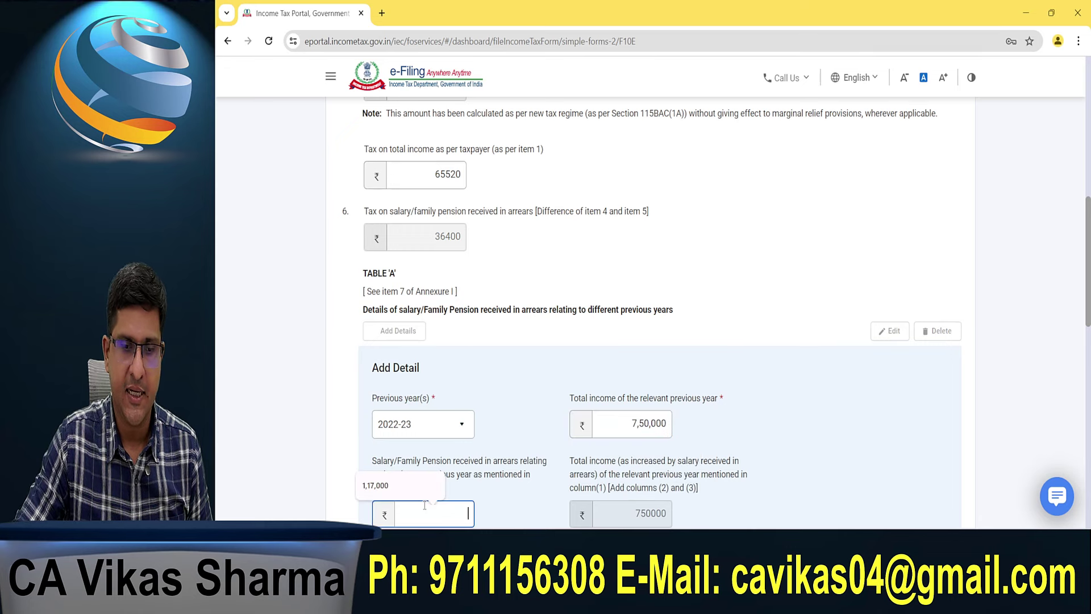
pyautogui.write('000')
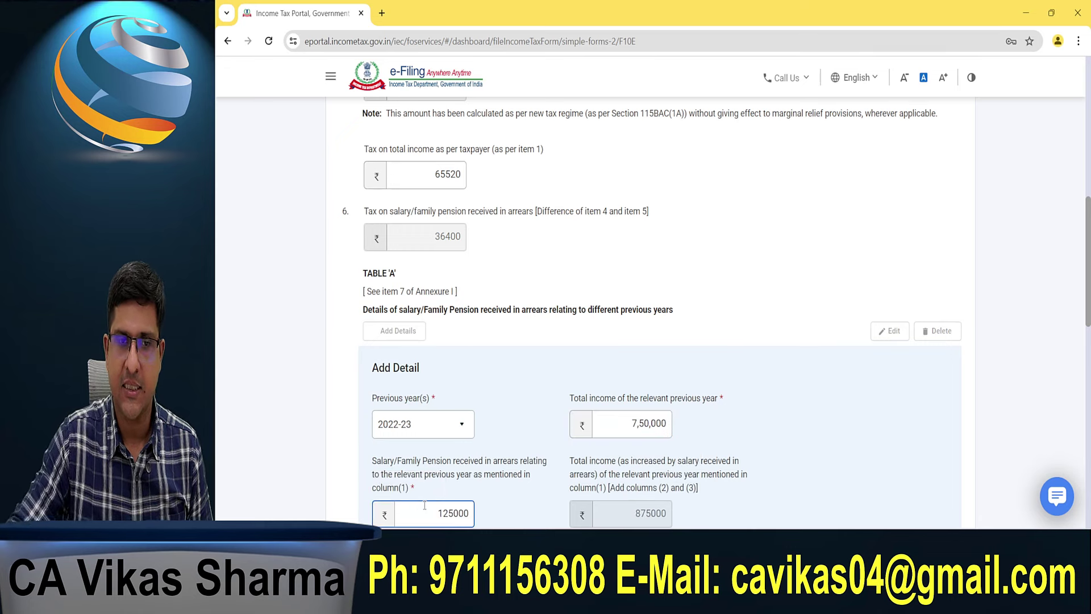
pyautogui.click(501, 505)
pyautogui.scroll(-4, 491, 514)
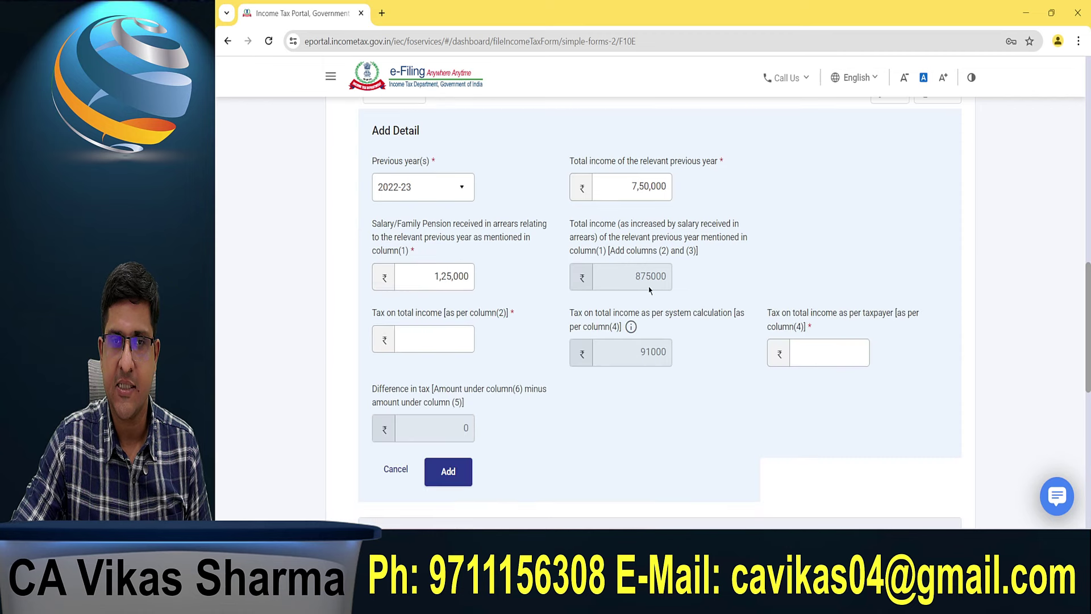
# - Set the tax on total income as per column (2) to 65,000 for the 2022-23 entry
pyautogui.moveTo(669, 279); pyautogui.dragTo(672, 281)
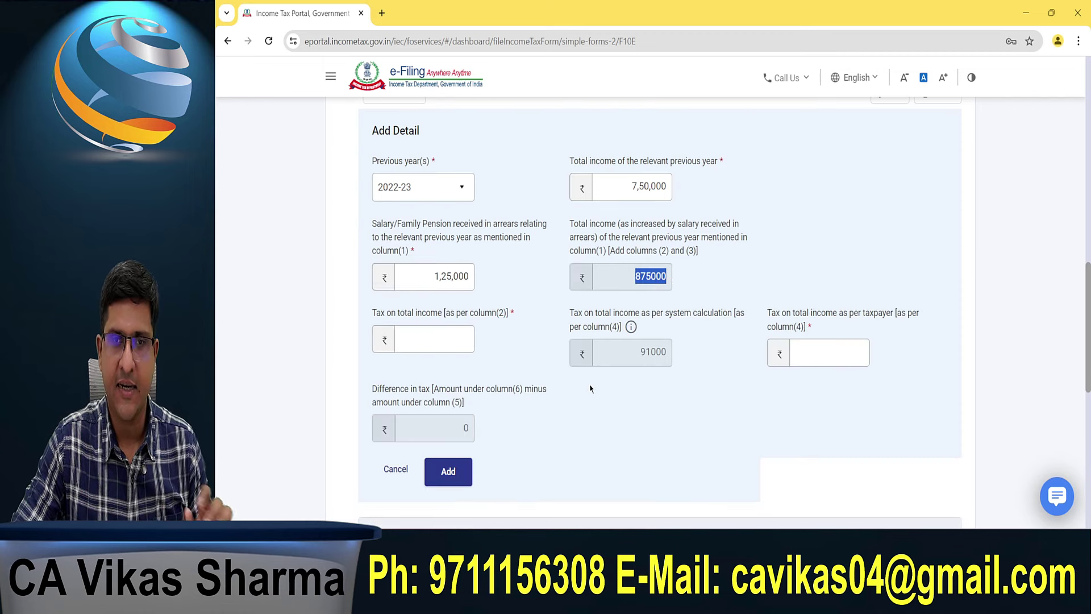
pyautogui.moveTo(396, 312); pyautogui.dragTo(522, 303)
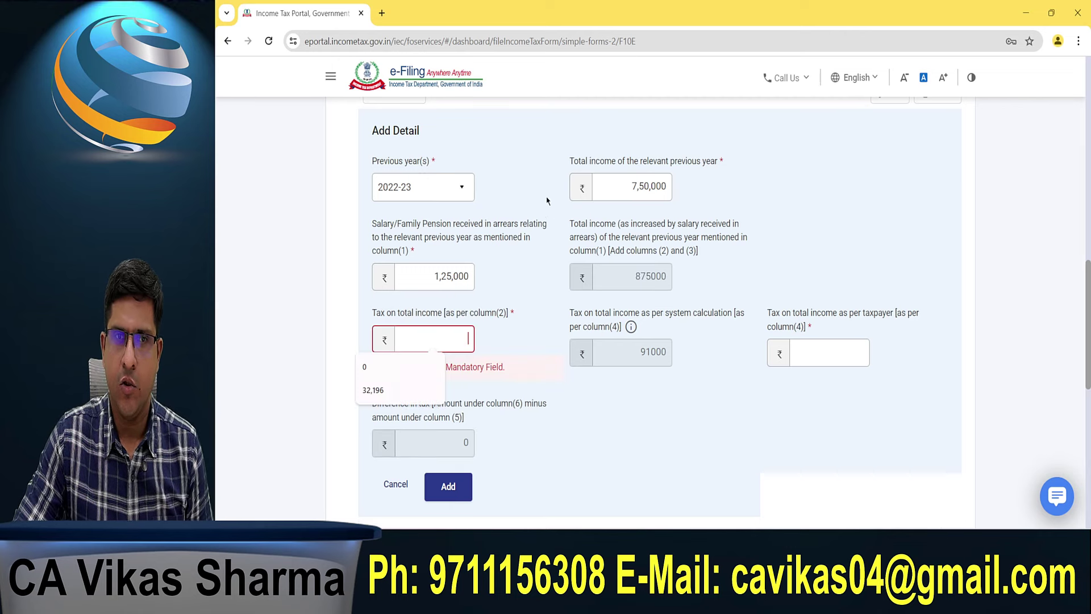
pyautogui.click(674, 194)
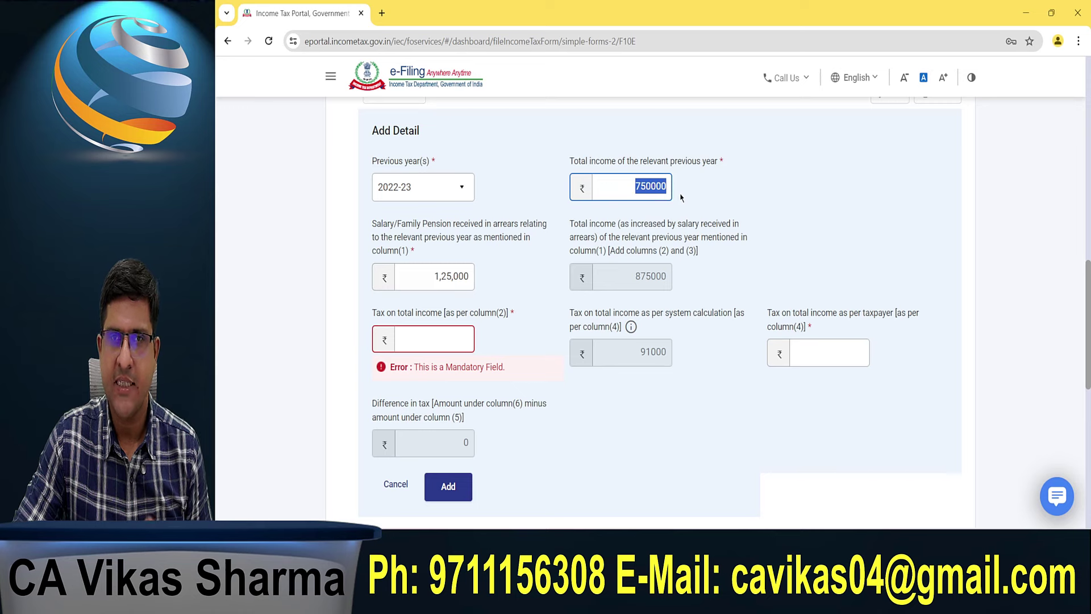
pyautogui.click(435, 329)
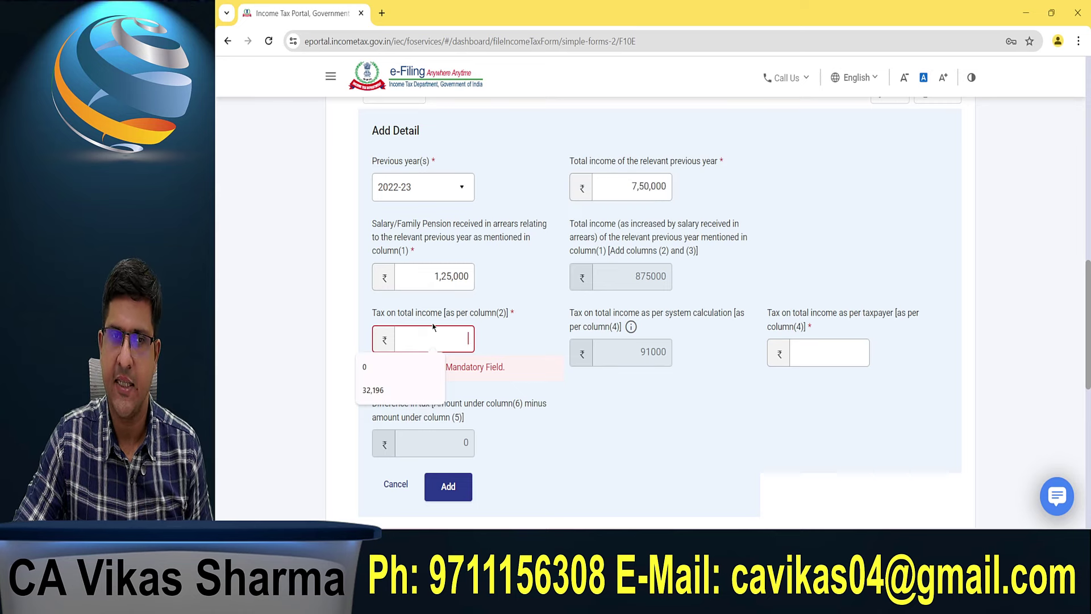
pyautogui.moveTo(444, 351)
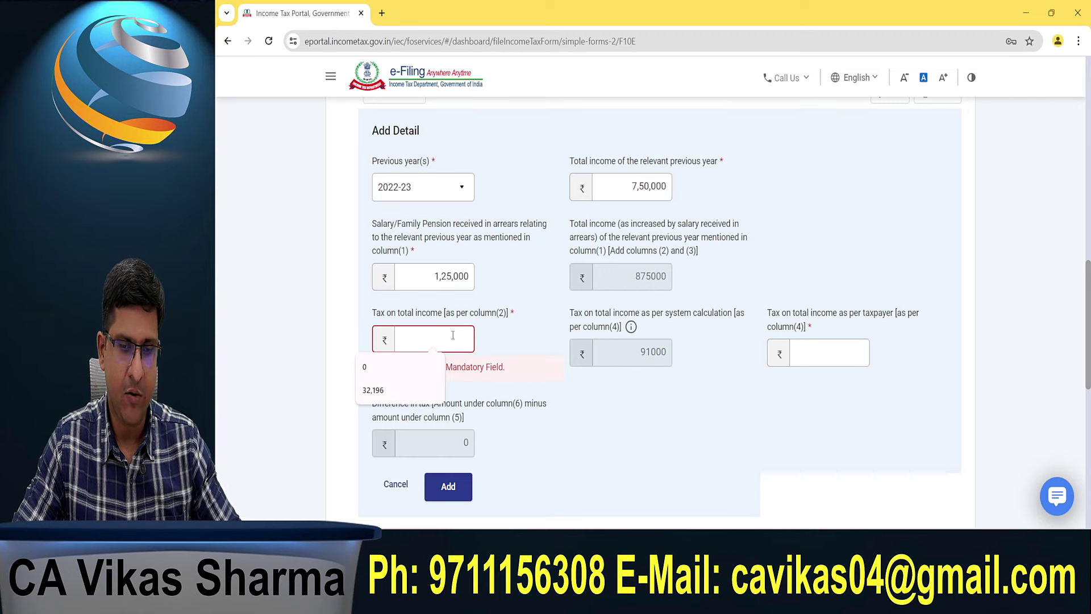
pyautogui.write('65000')
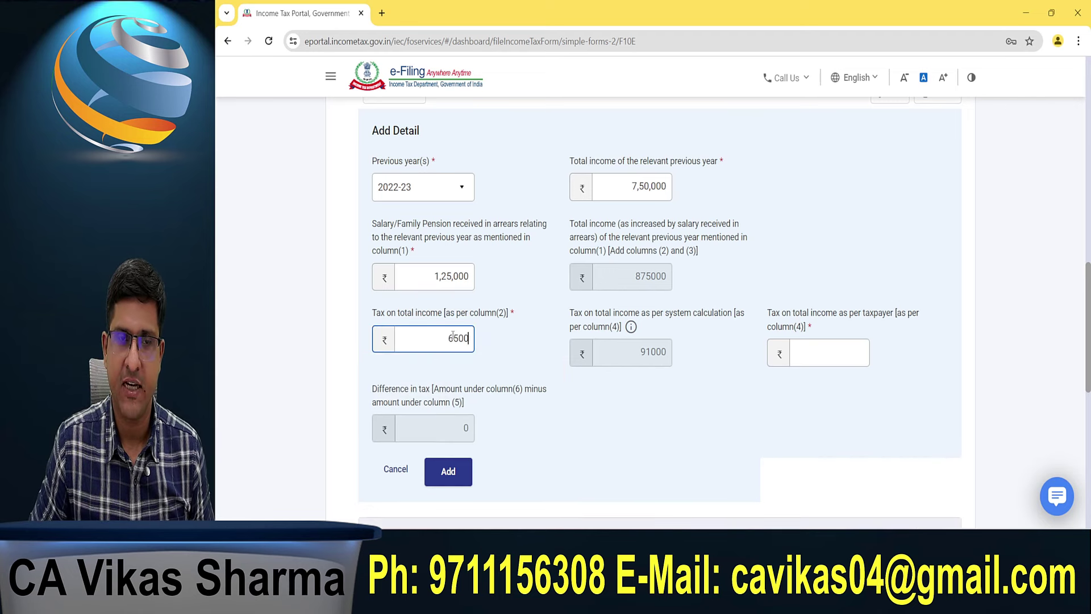
pyautogui.click(451, 378)
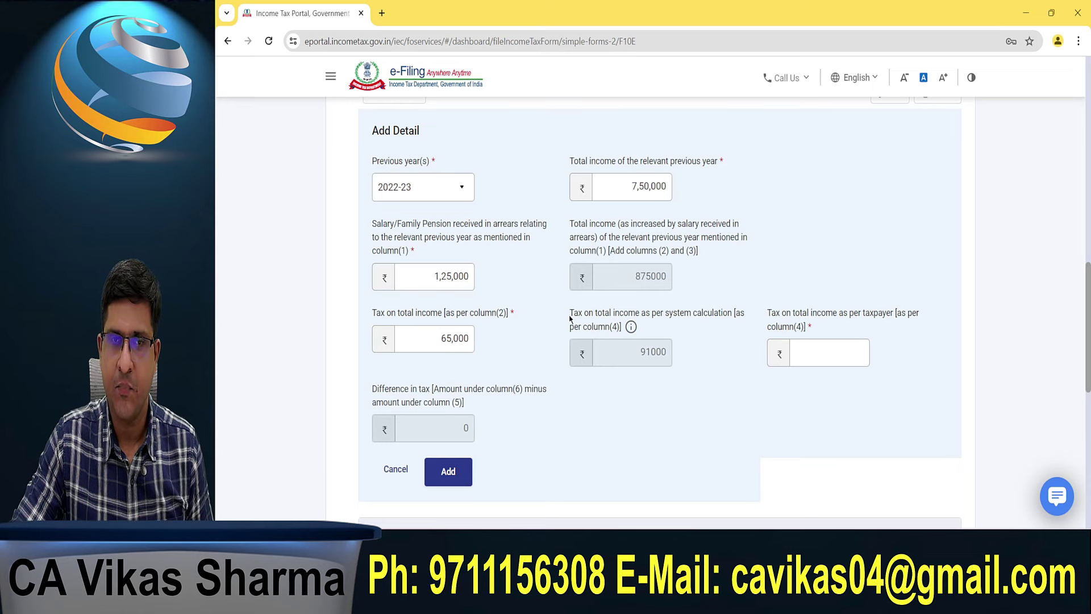
# - Set the tax on total income as per taxpayer to 91,000 and add the 2022-23 entry to Table A
pyautogui.moveTo(569, 318); pyautogui.dragTo(679, 326)
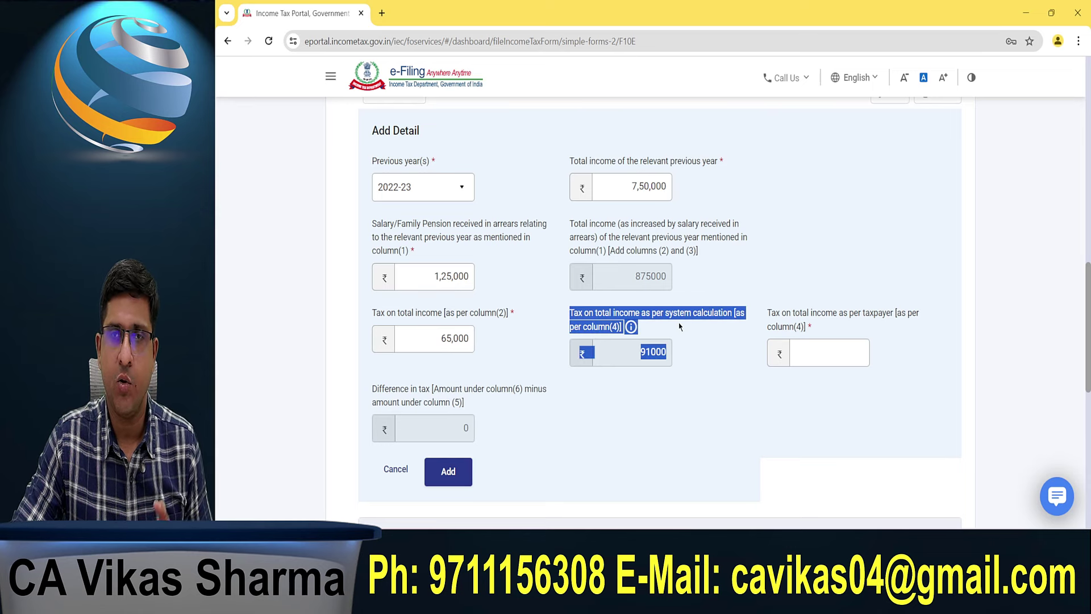
pyautogui.click(680, 326)
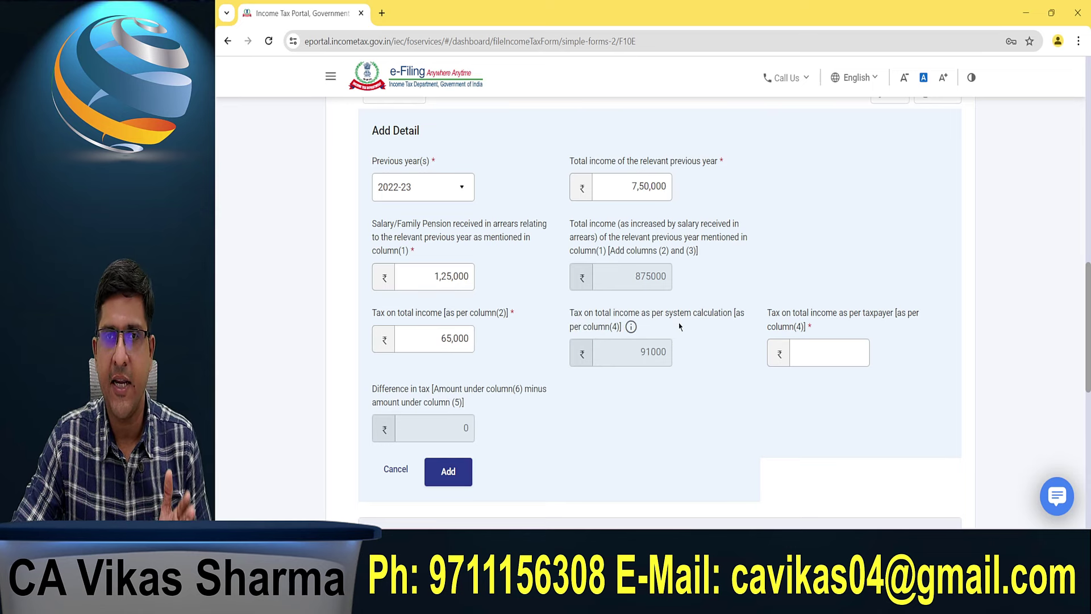
pyautogui.doubleClick(677, 352)
pyautogui.click(747, 375)
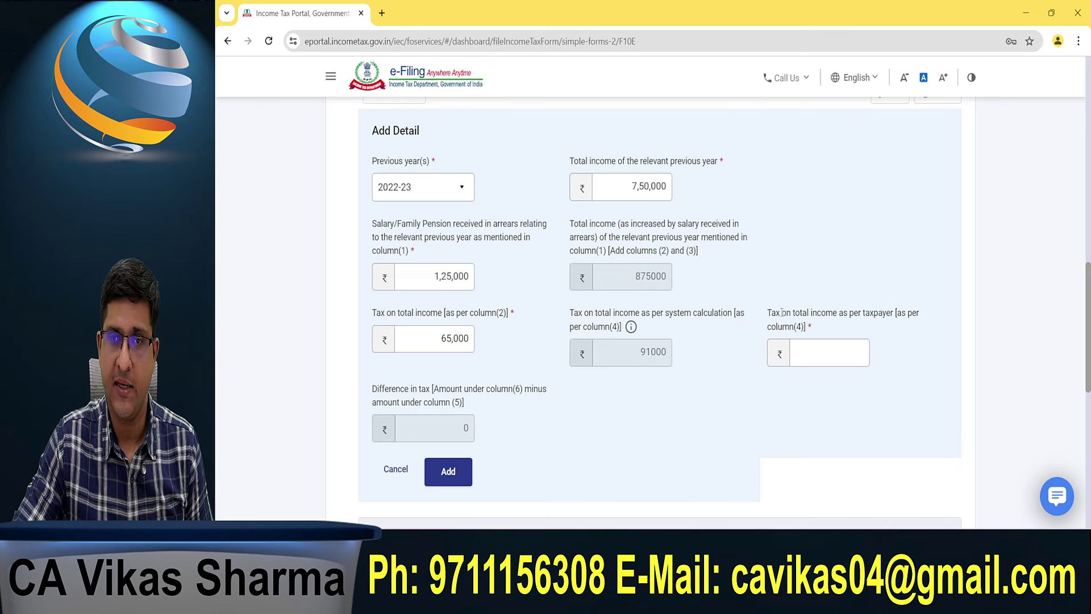
pyautogui.moveTo(770, 312); pyautogui.dragTo(900, 312)
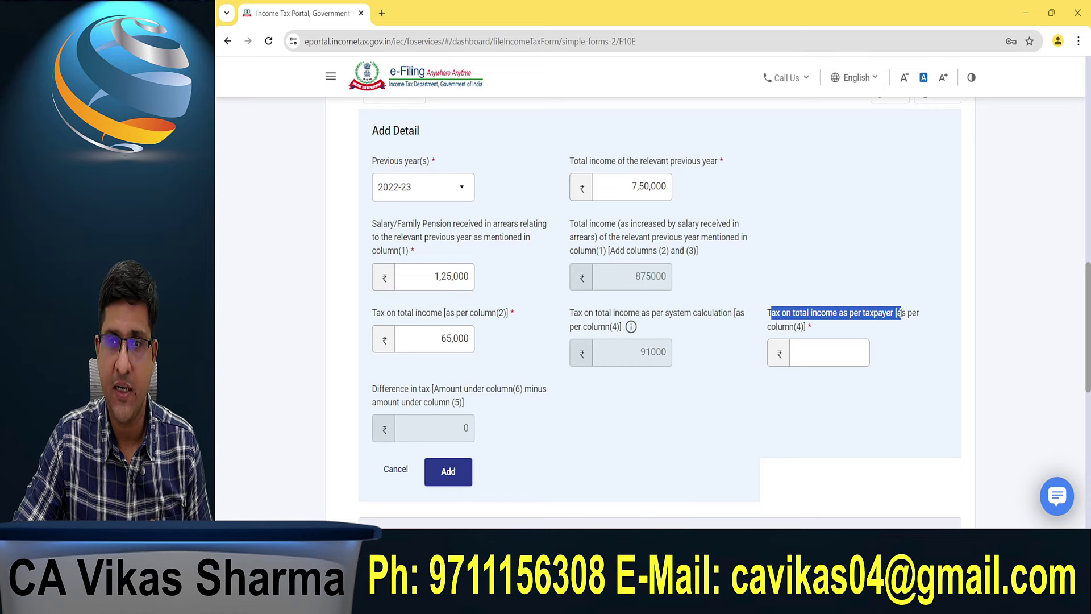
pyautogui.click(839, 352)
pyautogui.write('91000')
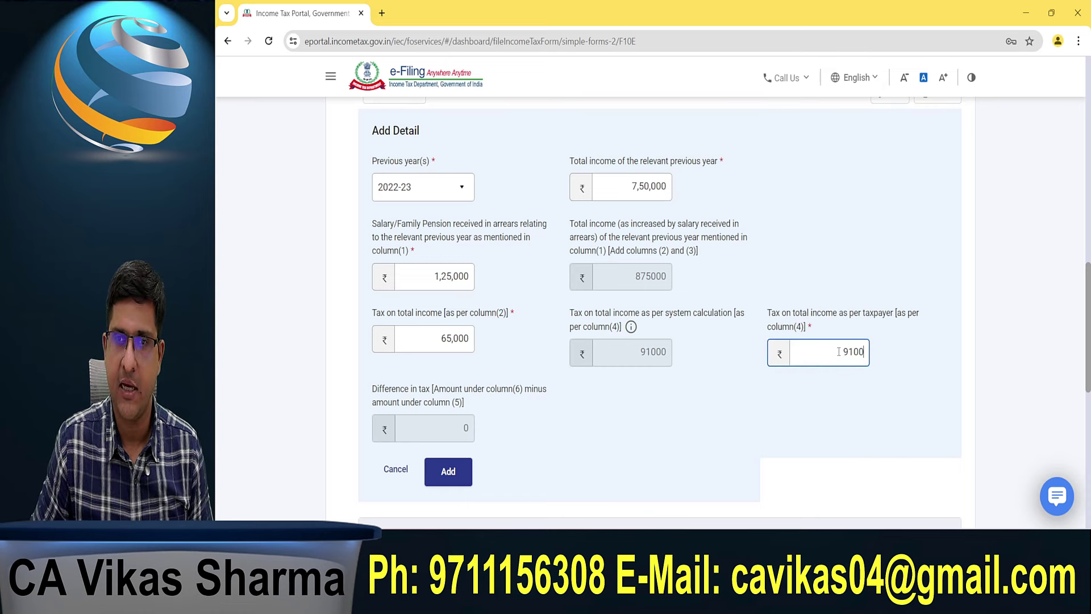
pyautogui.click(635, 439)
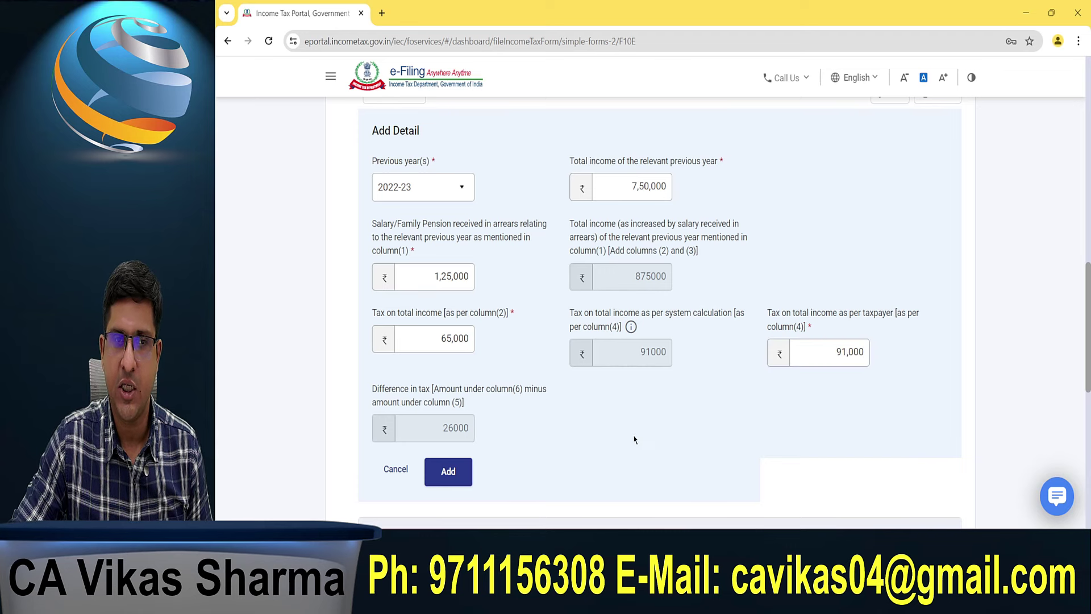
pyautogui.moveTo(439, 436); pyautogui.dragTo(475, 436)
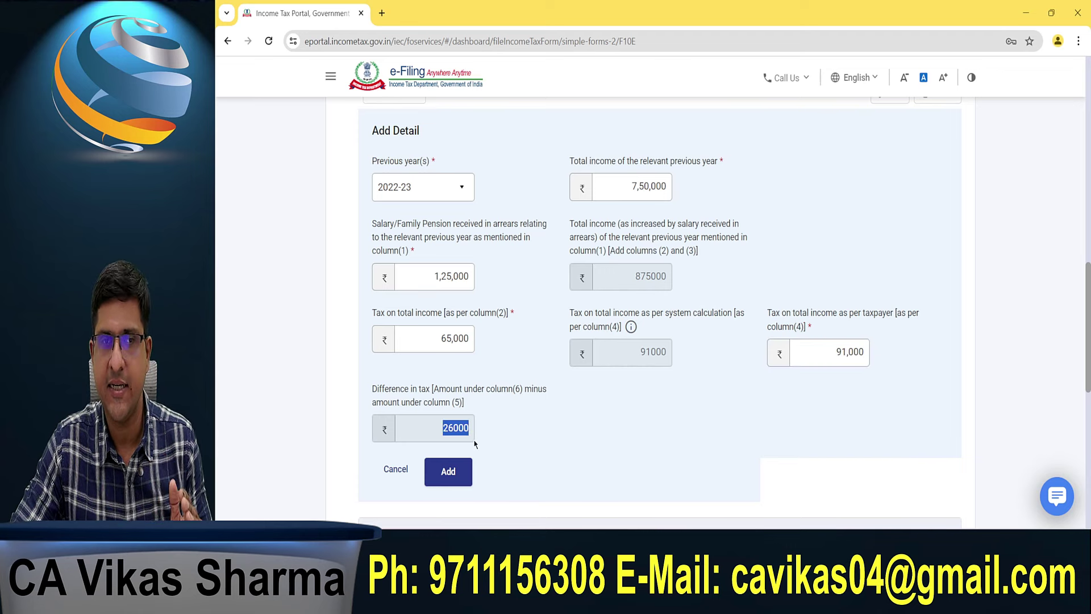
pyautogui.click(448, 472)
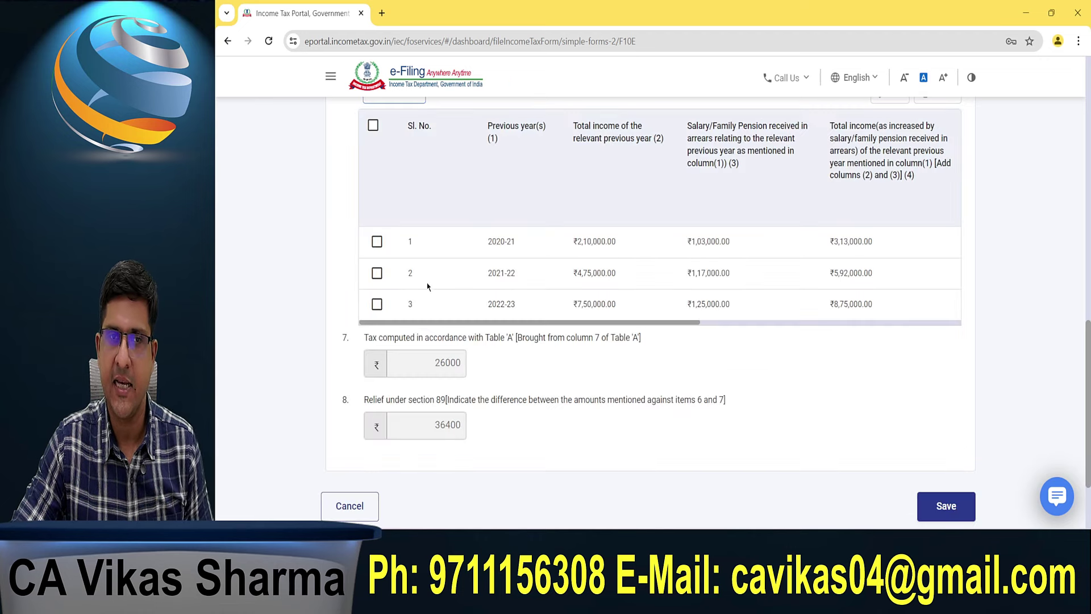
# - Open the 2021-22 entry of Table A for editing
pyautogui.click(378, 275)
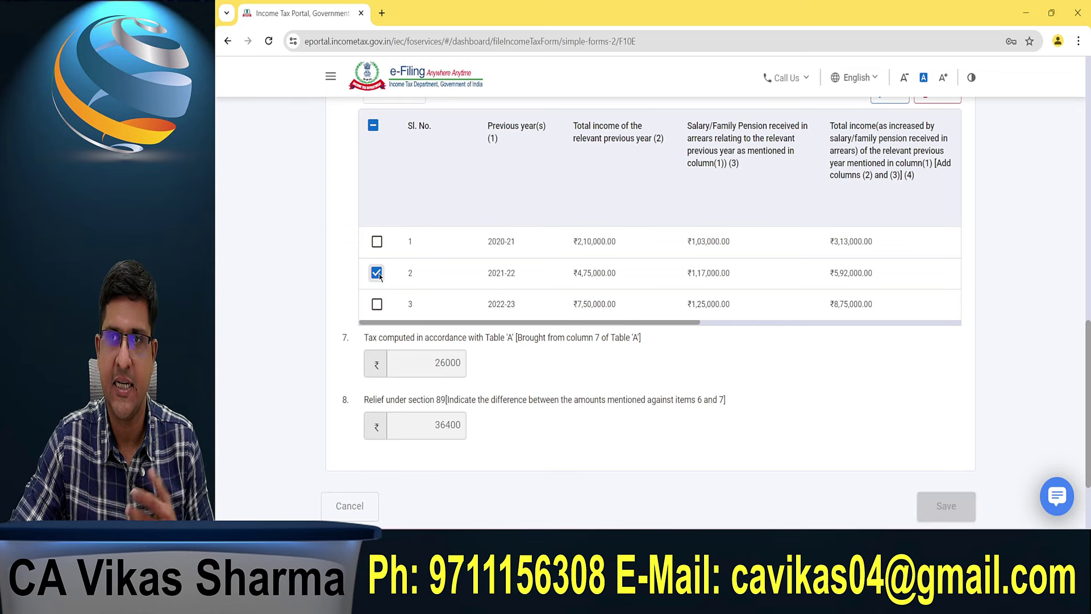
pyautogui.scroll(4, 475, 289)
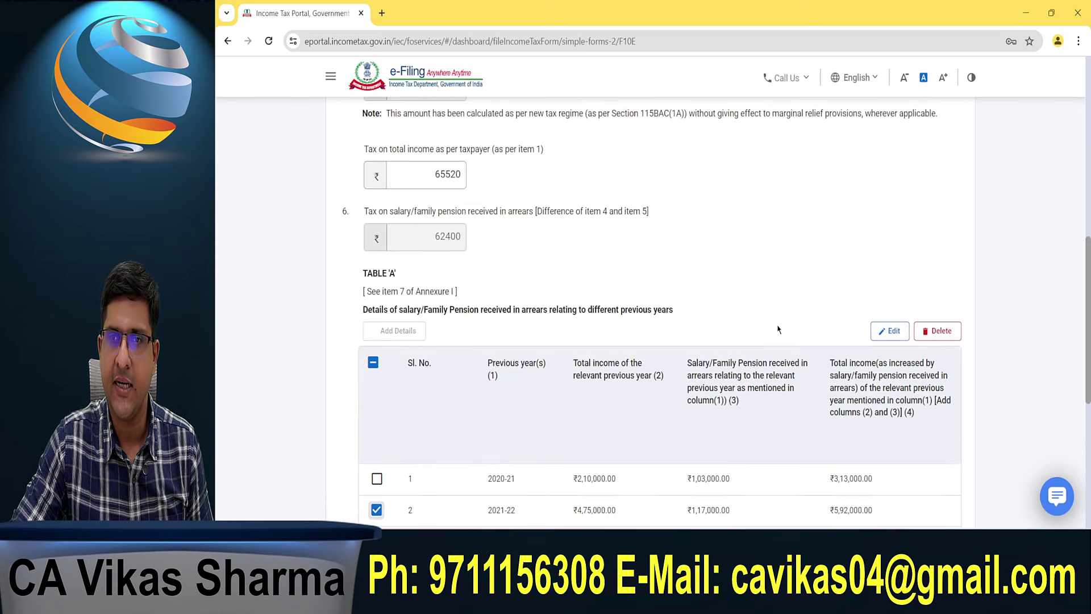
pyautogui.click(889, 331)
pyautogui.scroll(-4, 580, 301)
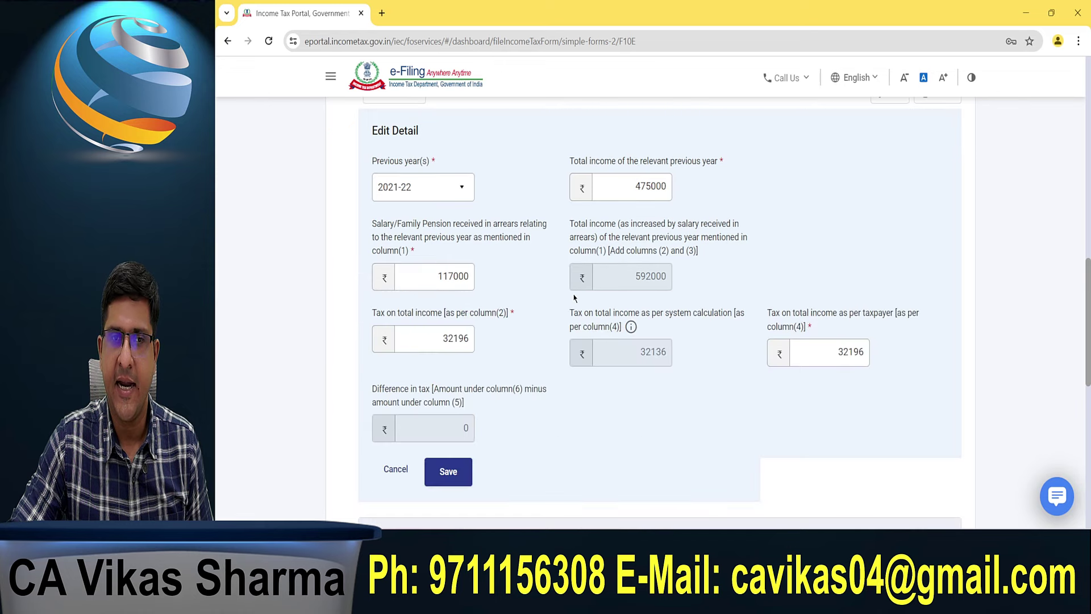
# - Set the tax on total income as per column (2) to 0 for 2021-22 and save the entry
pyautogui.moveTo(441, 338); pyautogui.dragTo(484, 340)
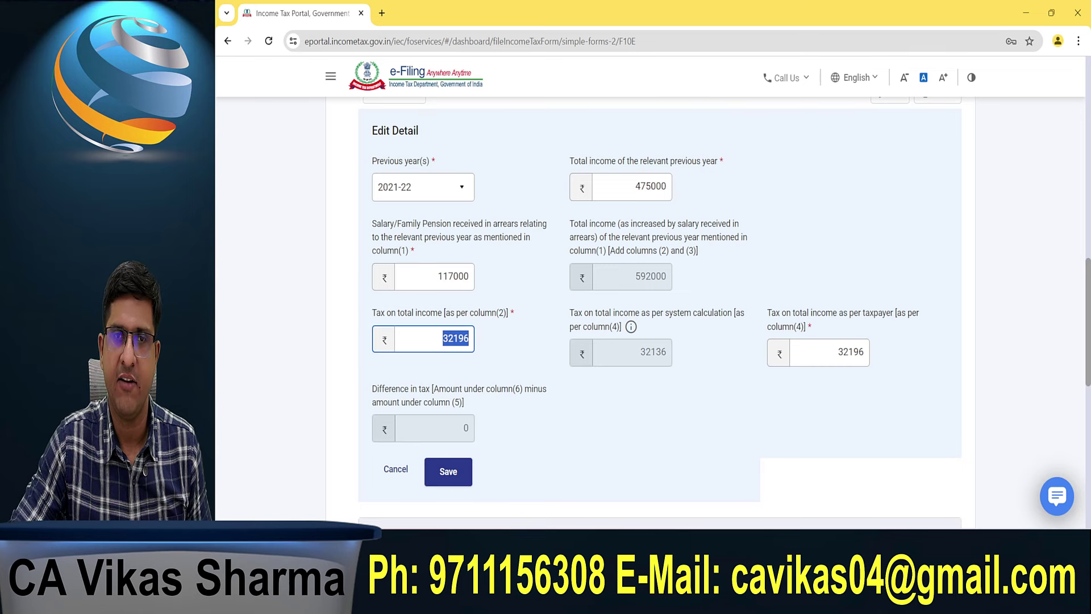
pyautogui.moveTo(595, 182)
pyautogui.mouseDown()
pyautogui.moveTo(699, 166)
pyautogui.moveTo(600, 178)
pyautogui.moveTo(639, 145)
pyautogui.mouseUp()
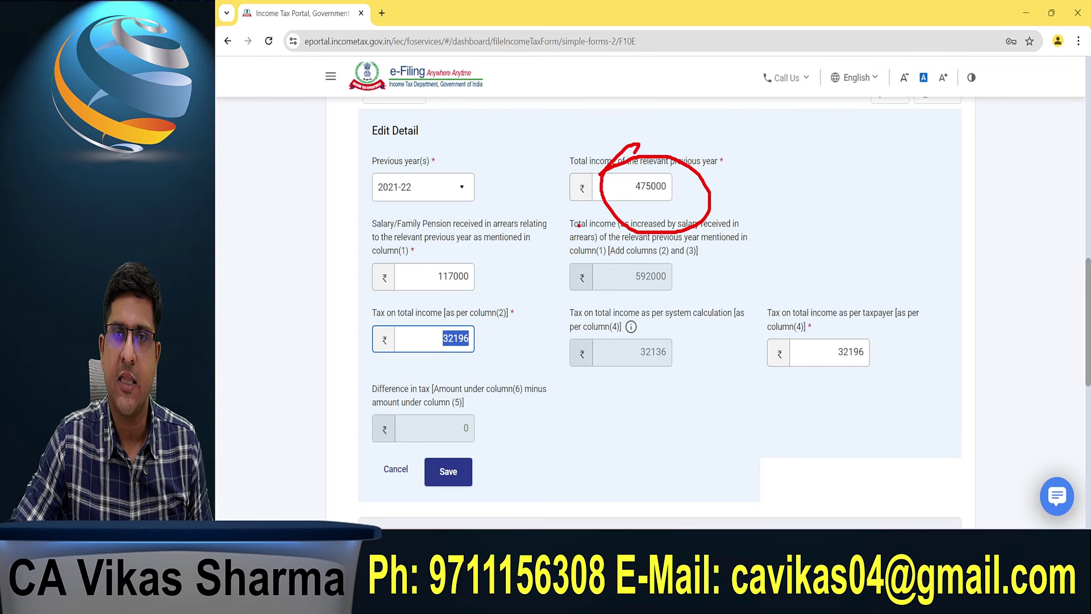
pyautogui.moveTo(604, 202)
pyautogui.mouseDown()
pyautogui.moveTo(455, 317)
pyautogui.moveTo(493, 296)
pyautogui.mouseUp()
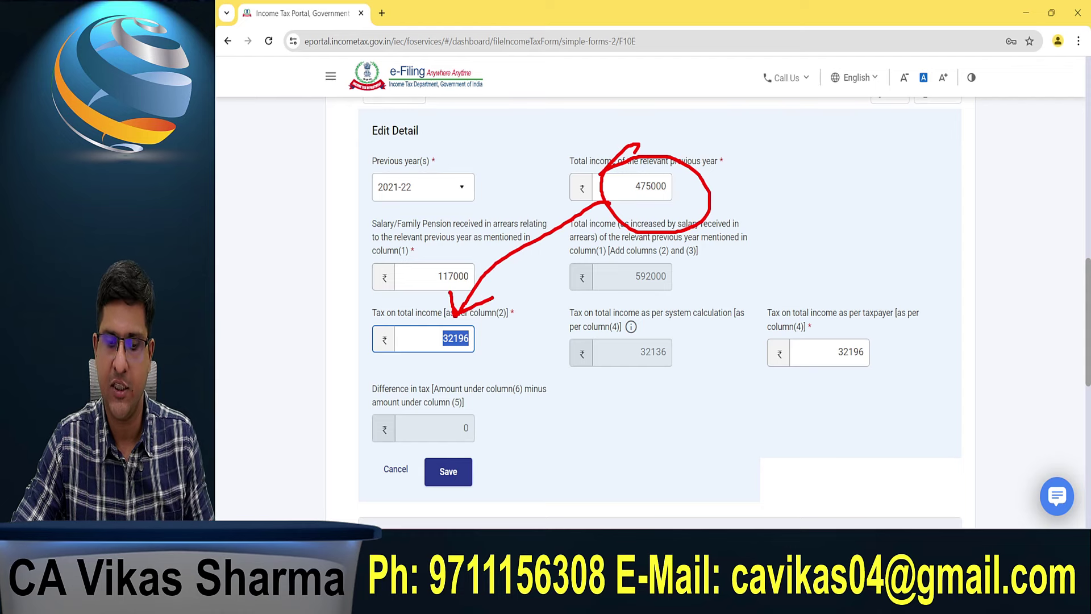
pyautogui.press('Escape')
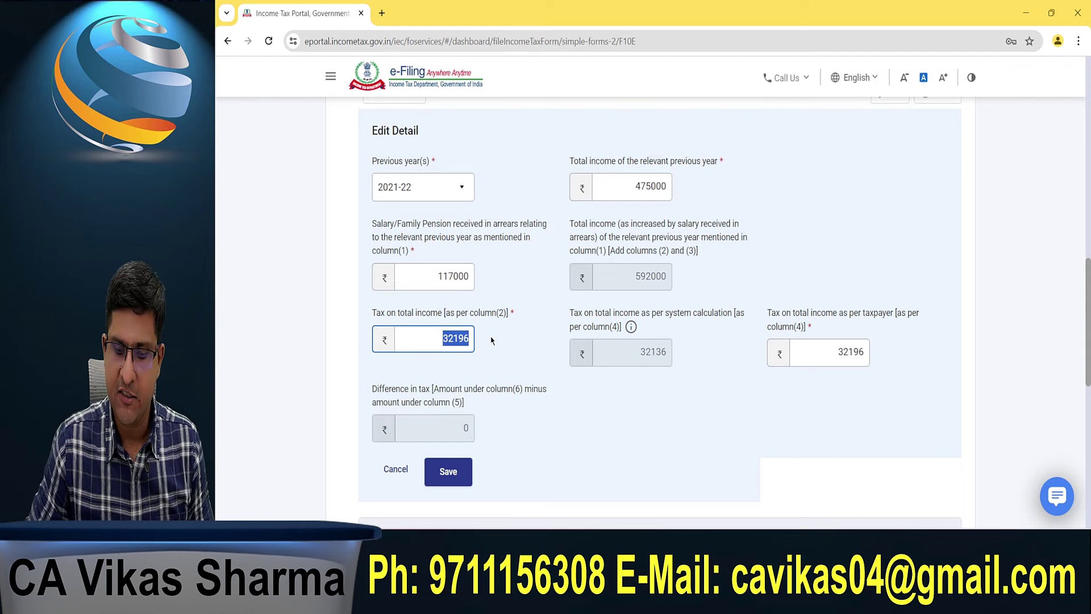
pyautogui.write('0')
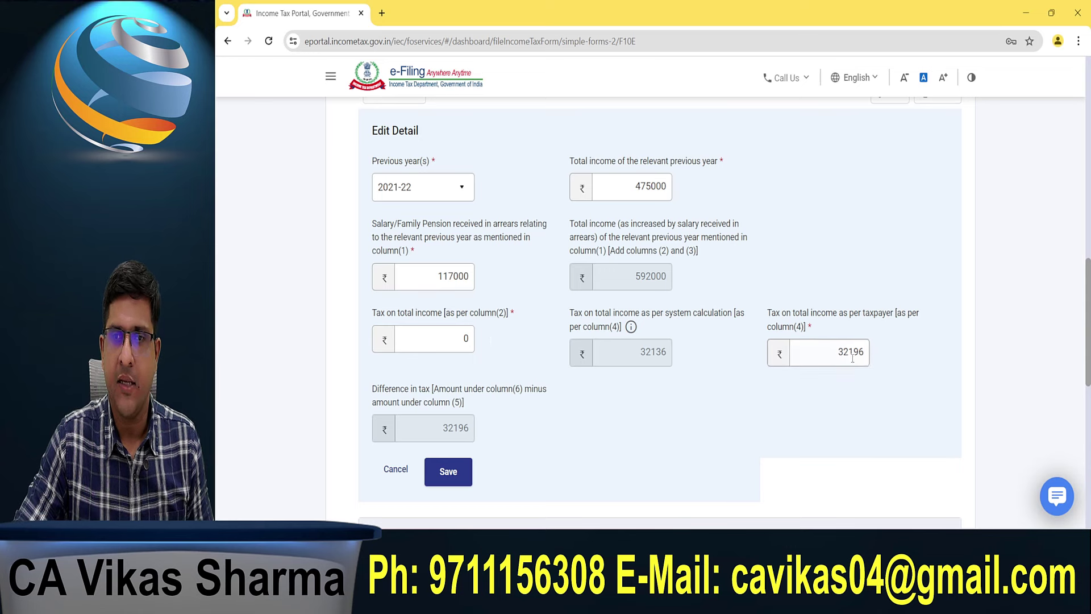
pyautogui.doubleClick(866, 356)
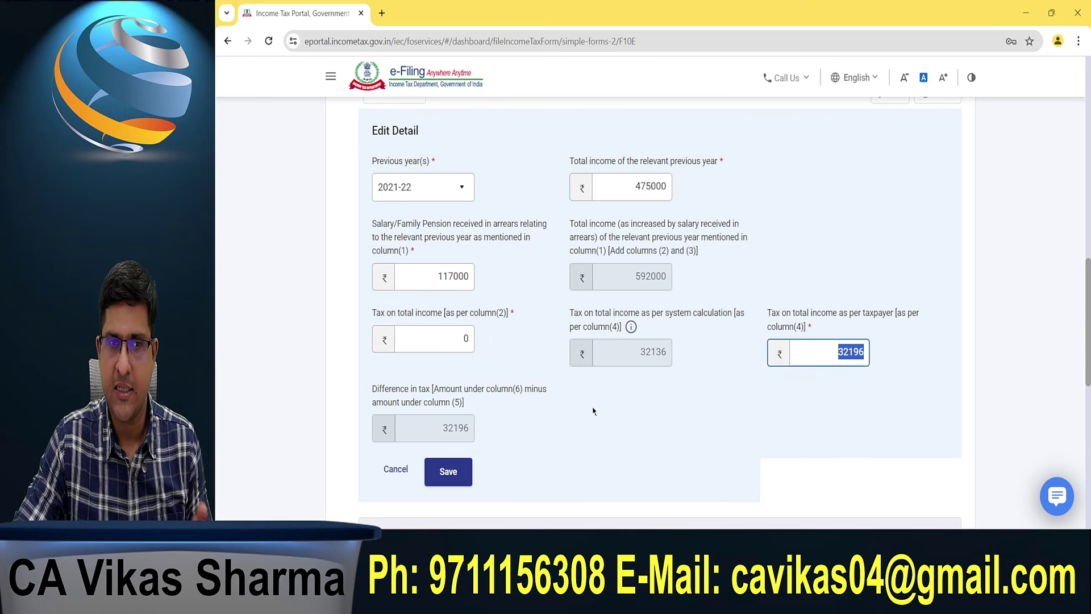
pyautogui.moveTo(429, 431); pyautogui.dragTo(492, 434)
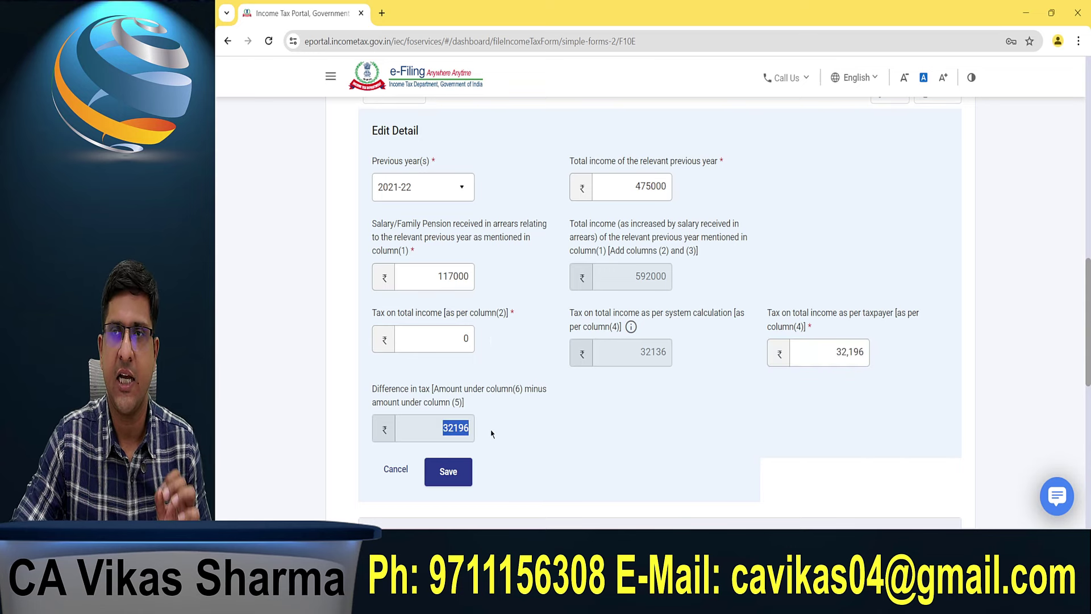
pyautogui.click(448, 471)
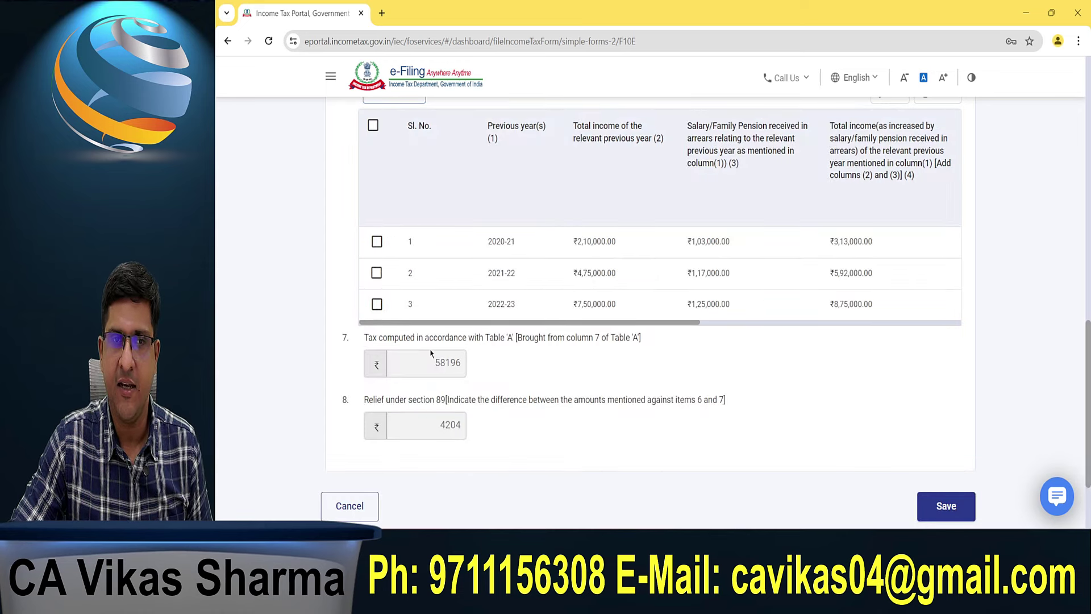
# - Set the tax on total income as per taxpayer (as per item 3) to 2,30,880
pyautogui.scroll(15, 601, 266)
pyautogui.scroll(-4, 601, 265)
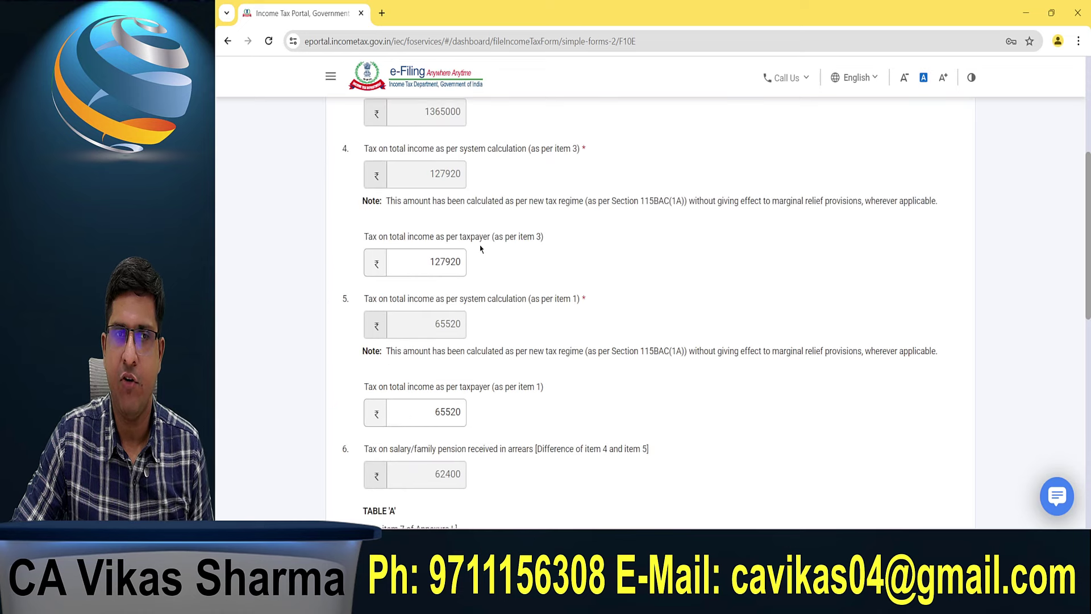
pyautogui.moveTo(425, 173); pyautogui.dragTo(460, 173)
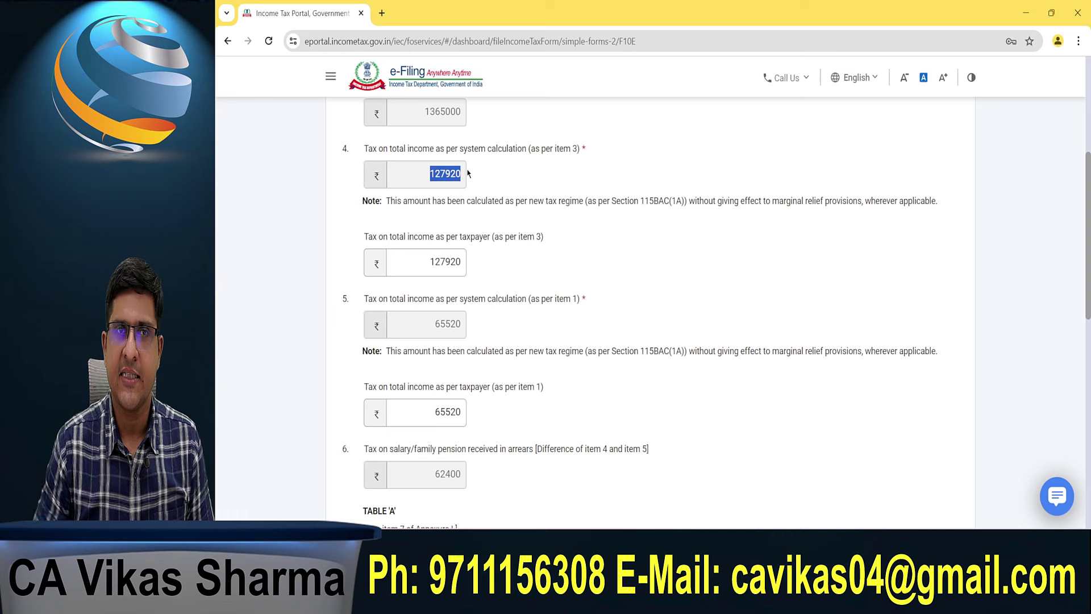
pyautogui.moveTo(422, 109); pyautogui.dragTo(473, 118)
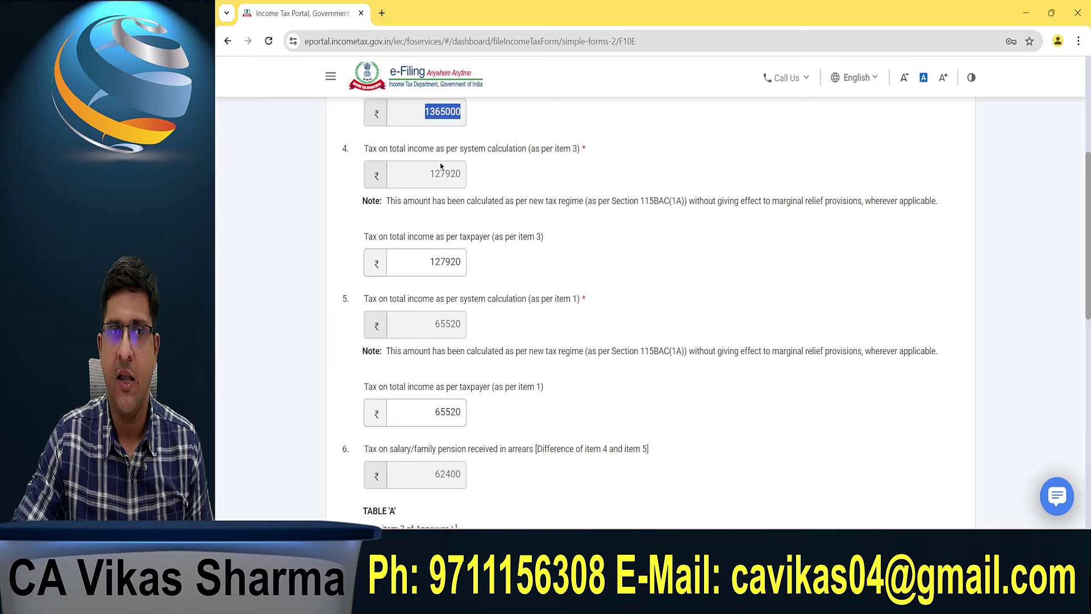
pyautogui.moveTo(420, 174); pyautogui.dragTo(471, 172)
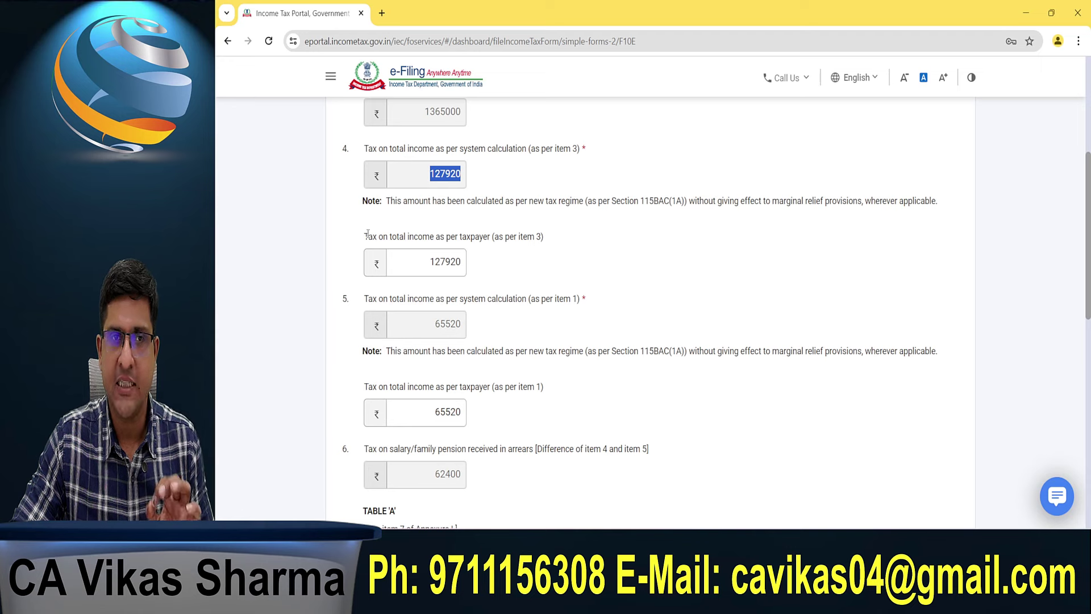
pyautogui.moveTo(368, 233); pyautogui.dragTo(466, 224)
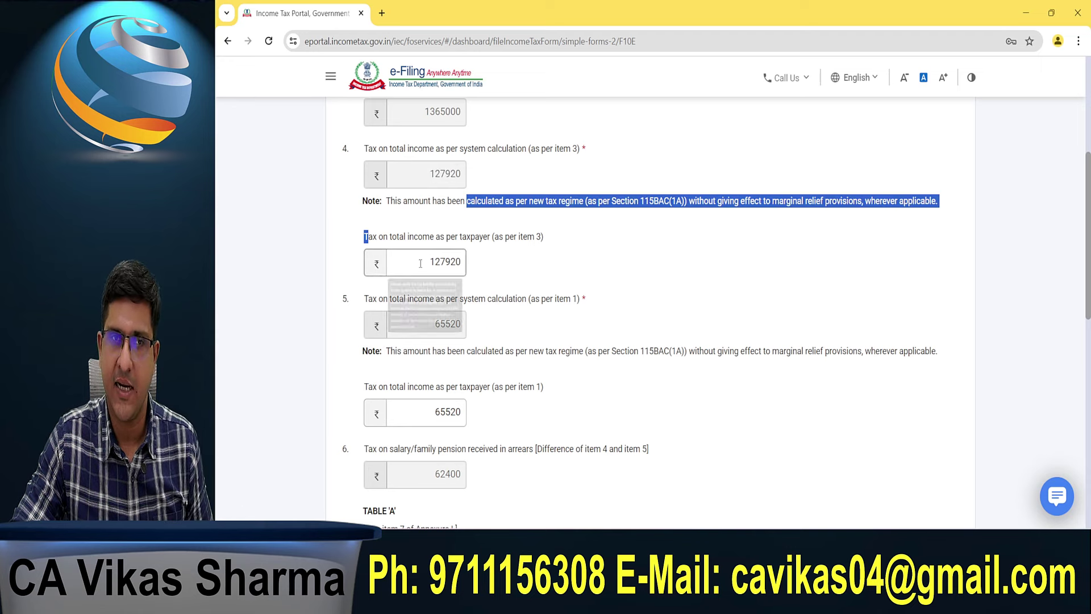
pyautogui.moveTo(420, 263); pyautogui.dragTo(475, 263)
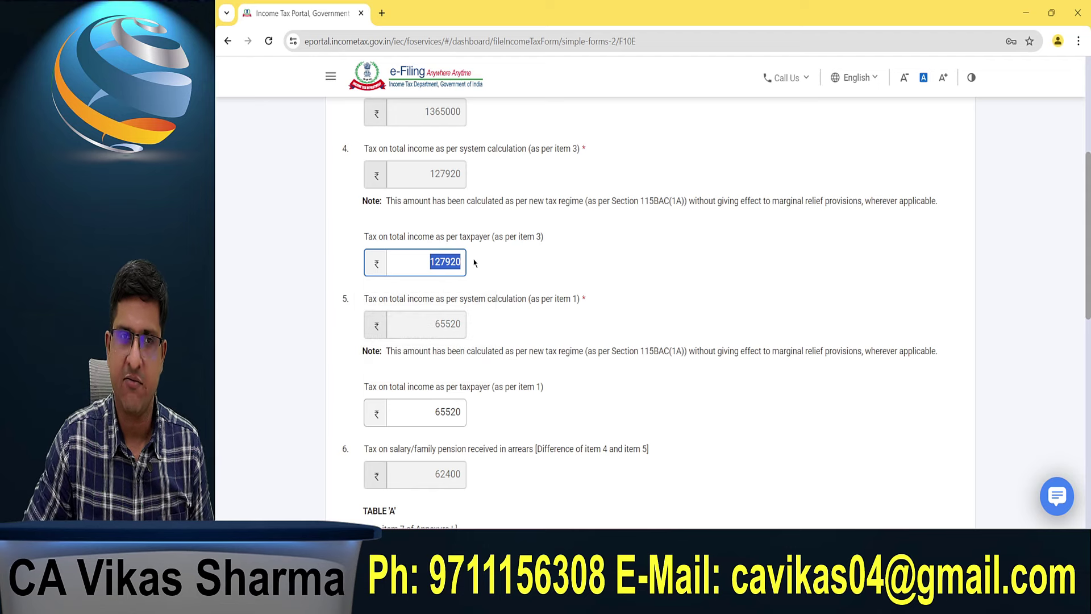
pyautogui.press('BackSpace')
pyautogui.write('23')
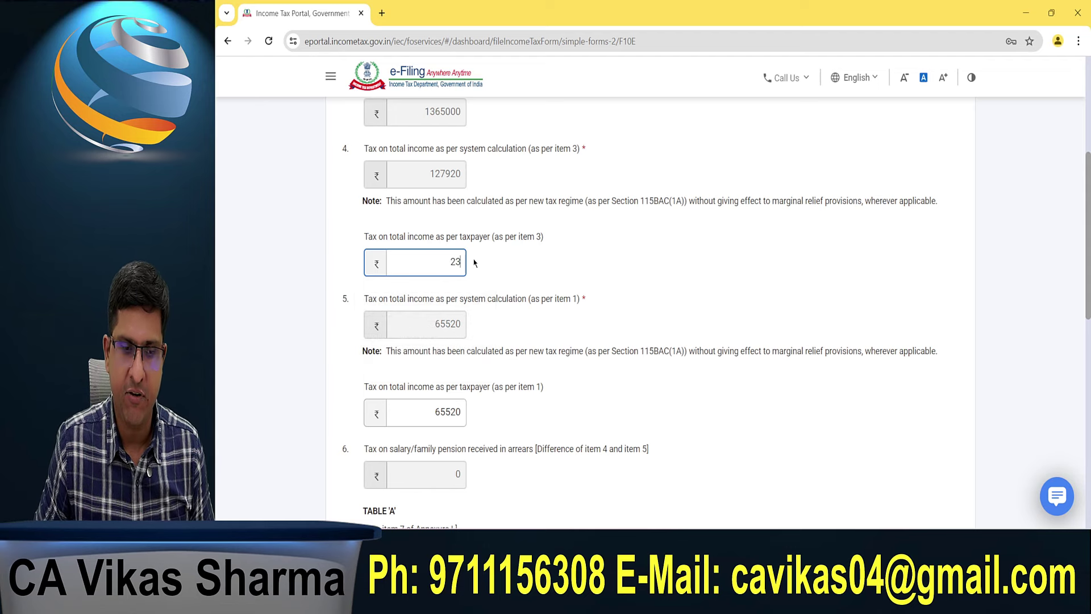
pyautogui.write('0880')
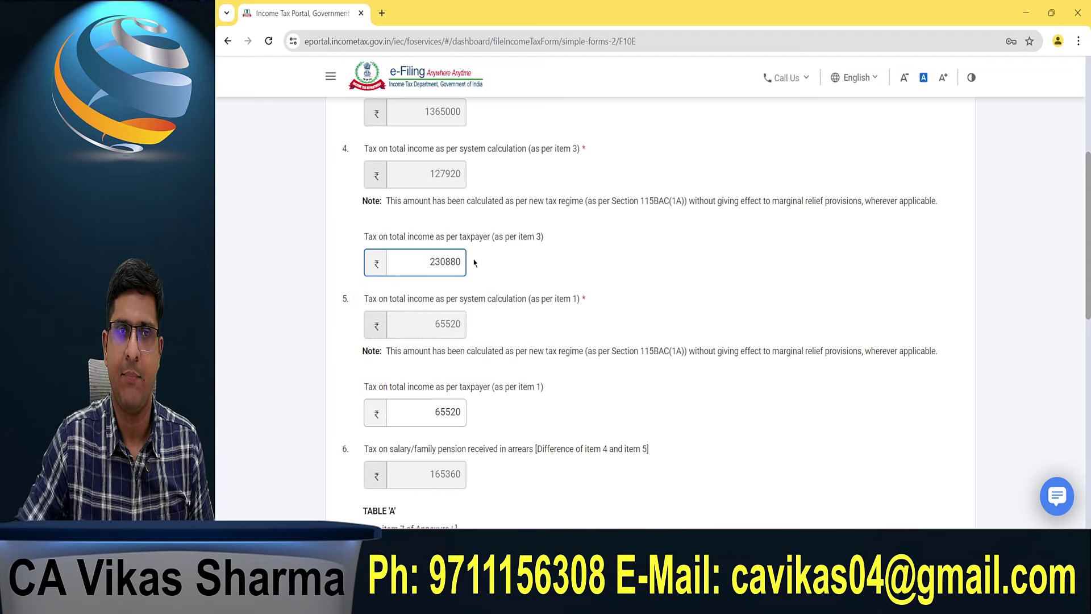
pyautogui.click(474, 262)
pyautogui.click(457, 264)
pyautogui.moveTo(430, 263); pyautogui.dragTo(457, 266)
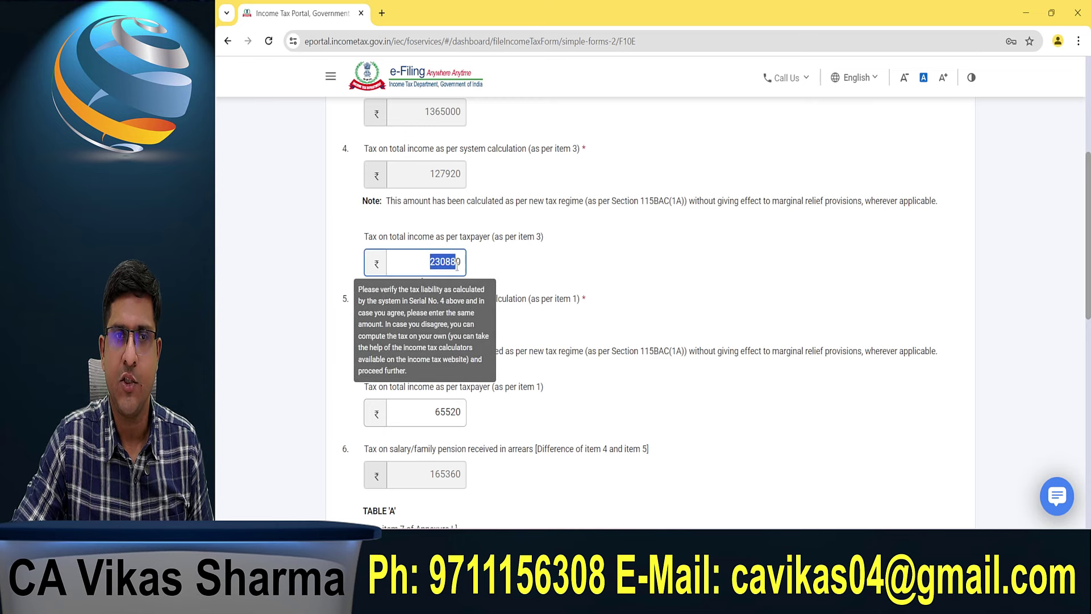
pyautogui.click(491, 268)
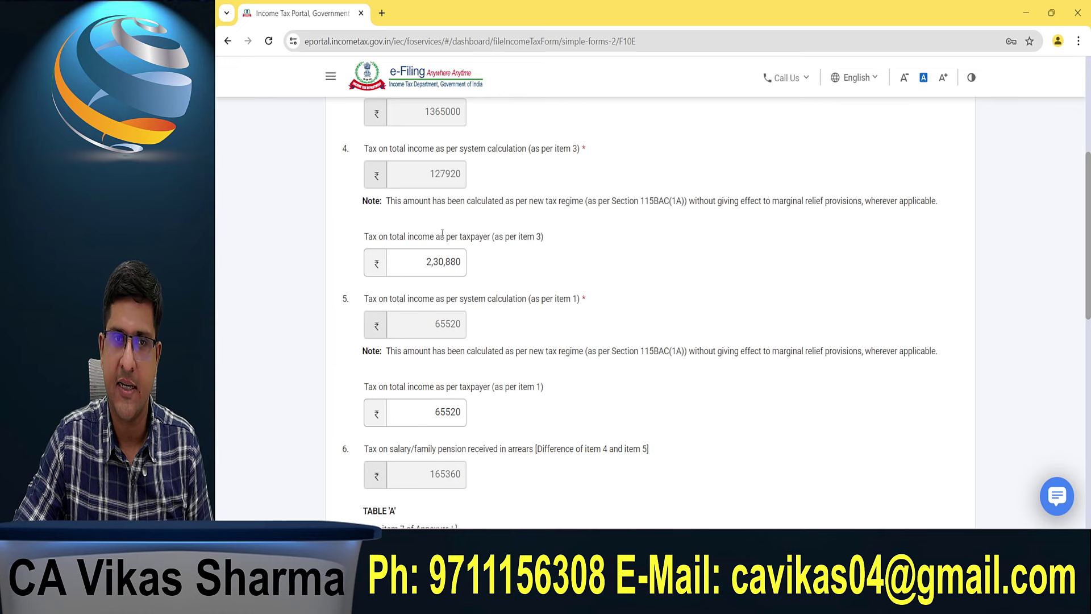
pyautogui.moveTo(443, 236); pyautogui.dragTo(520, 200)
pyautogui.click(526, 259)
pyautogui.scroll(-4, 528, 263)
pyautogui.scroll(4, 527, 263)
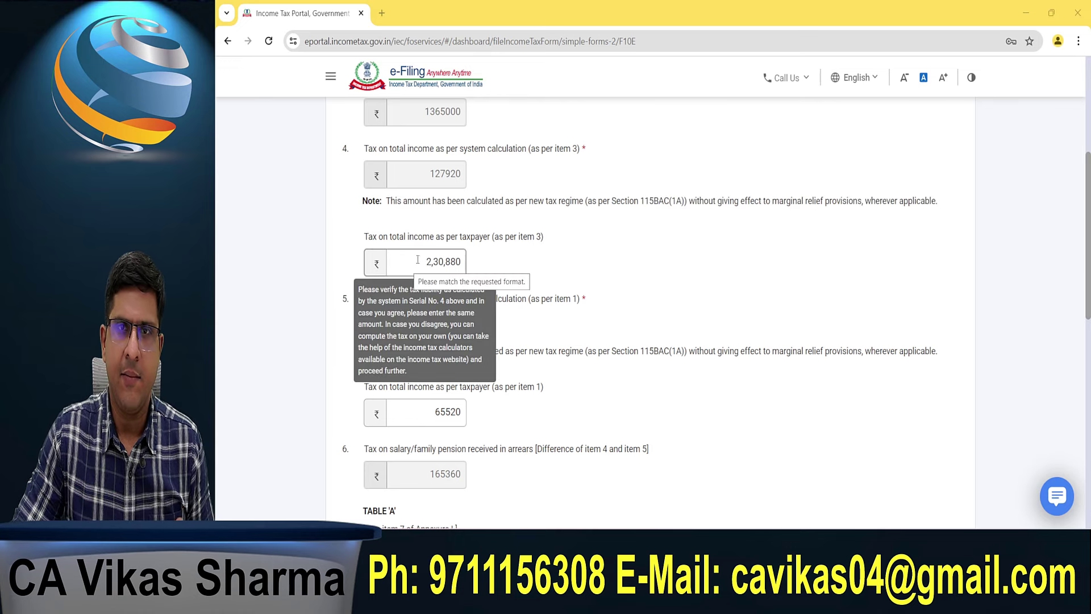
pyautogui.moveTo(428, 263); pyautogui.dragTo(463, 263)
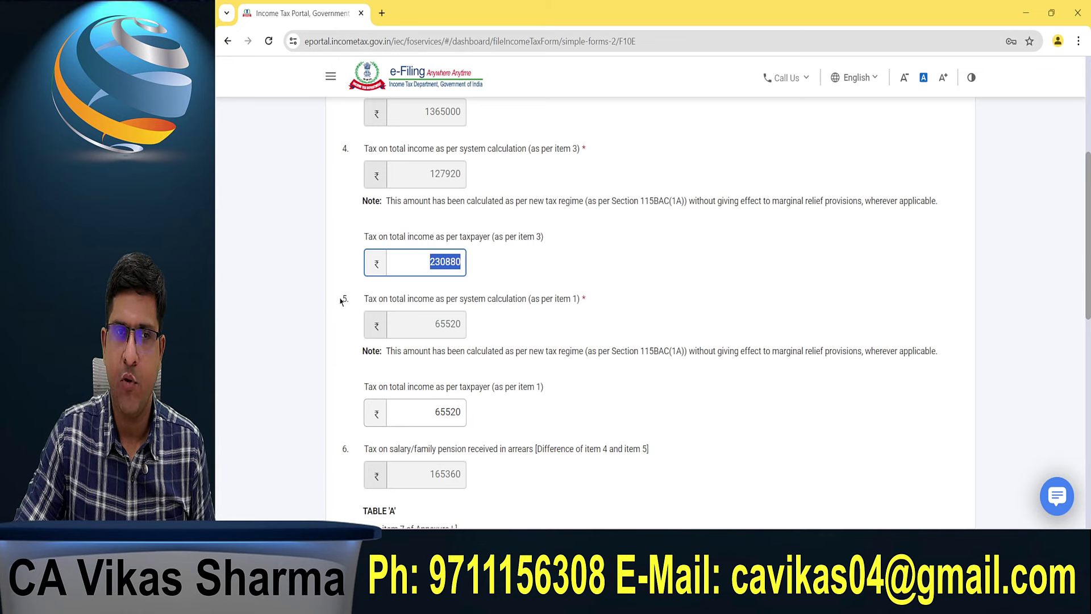
# - Set the tax on total income as per taxpayer (as per item 1) to 1,23,240
pyautogui.moveTo(414, 405); pyautogui.dragTo(470, 418)
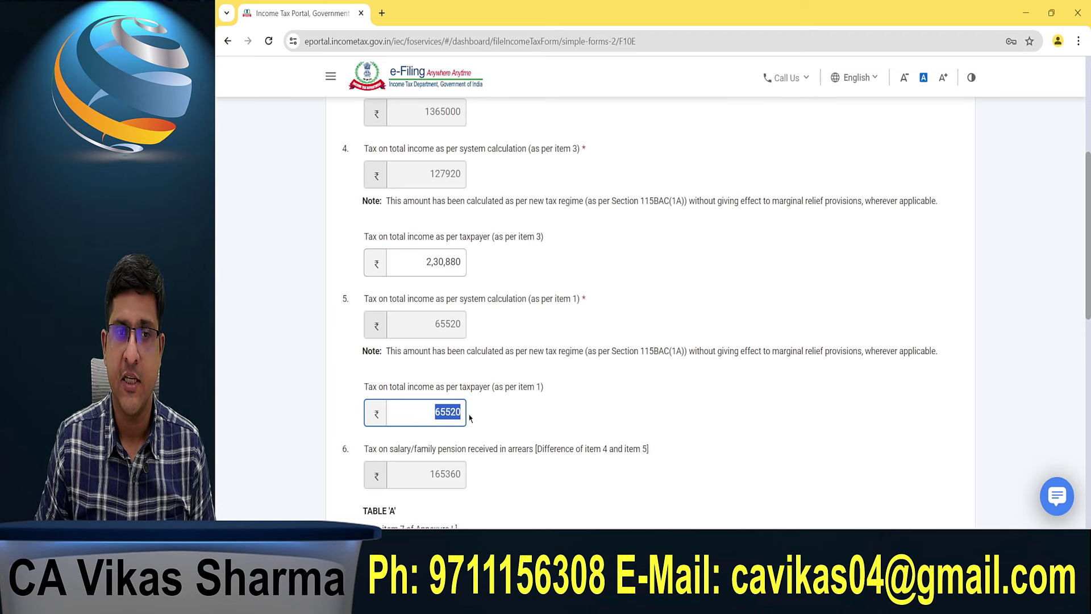
pyautogui.doubleClick(434, 410)
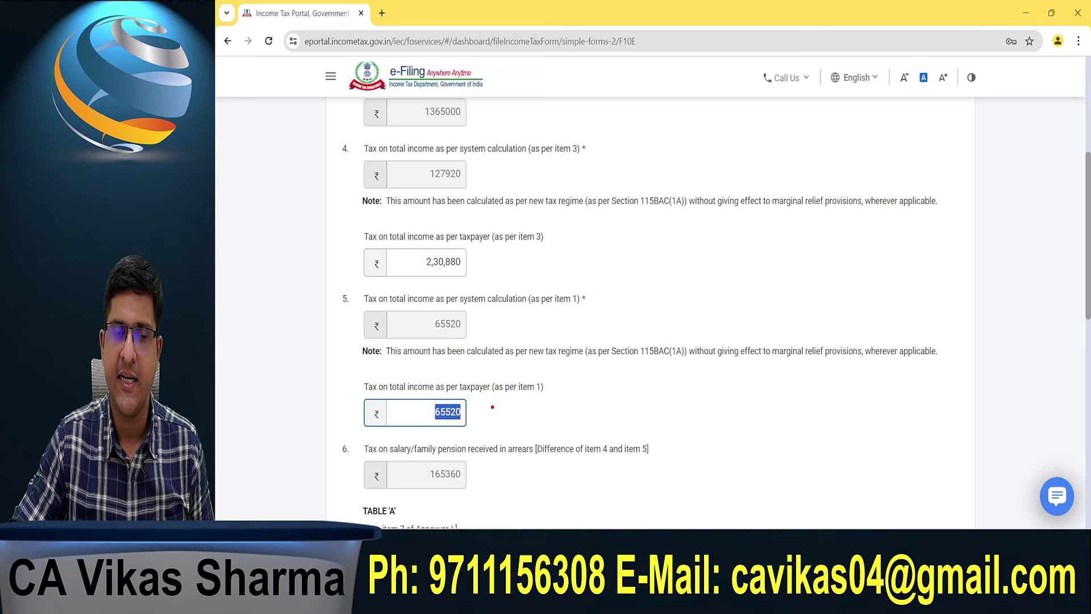
pyautogui.moveTo(364, 369)
pyautogui.mouseDown()
pyautogui.moveTo(501, 375)
pyautogui.moveTo(371, 405)
pyautogui.moveTo(441, 361)
pyautogui.moveTo(605, 361)
pyautogui.moveTo(546, 338)
pyautogui.moveTo(505, 359)
pyautogui.moveTo(571, 353)
pyautogui.mouseUp()
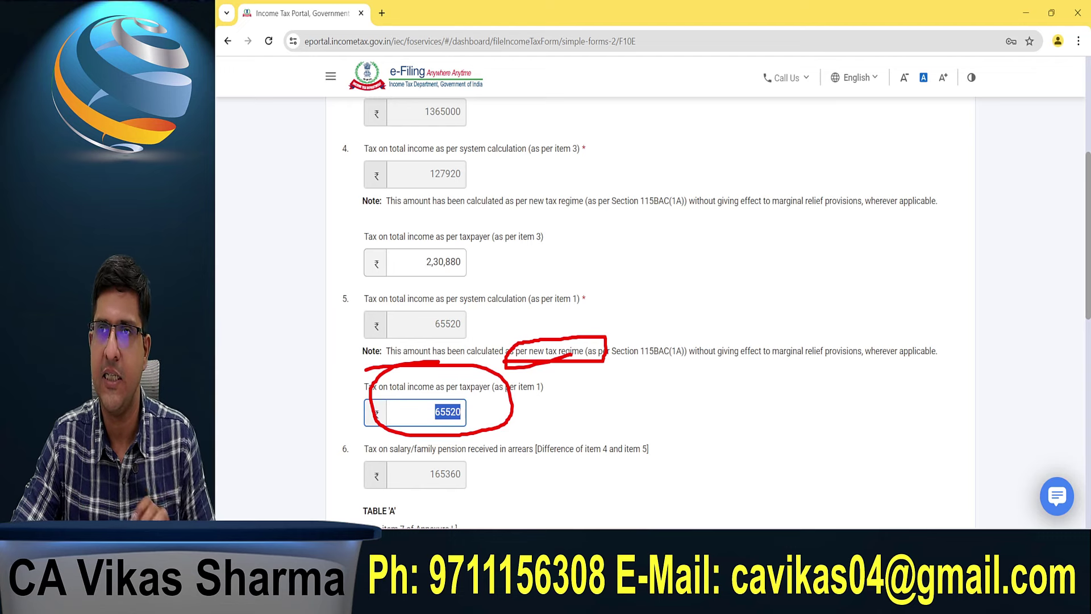
pyautogui.press('Escape')
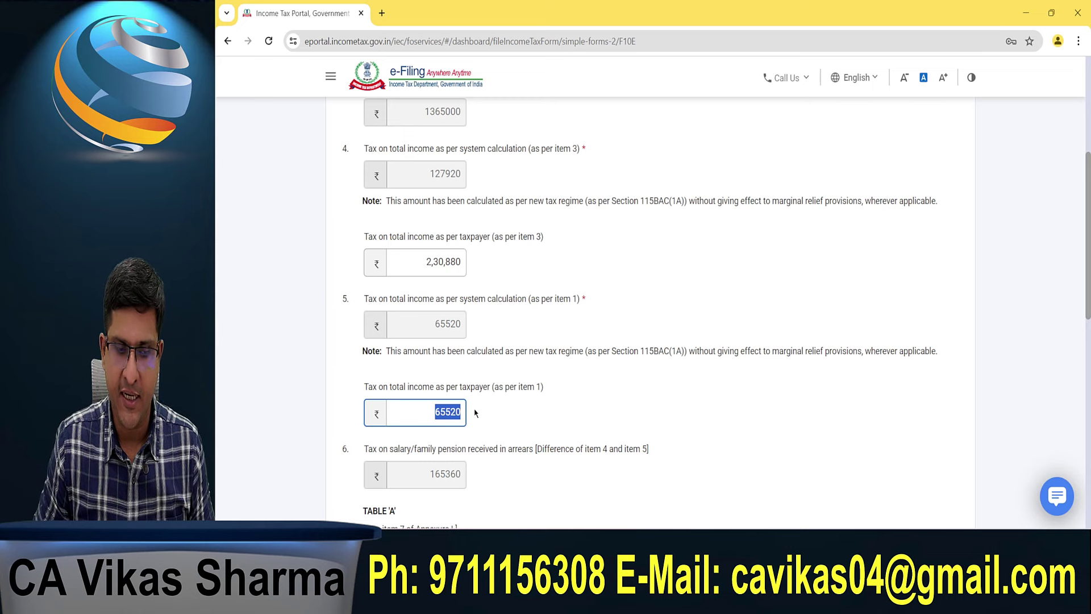
pyautogui.write('123240')
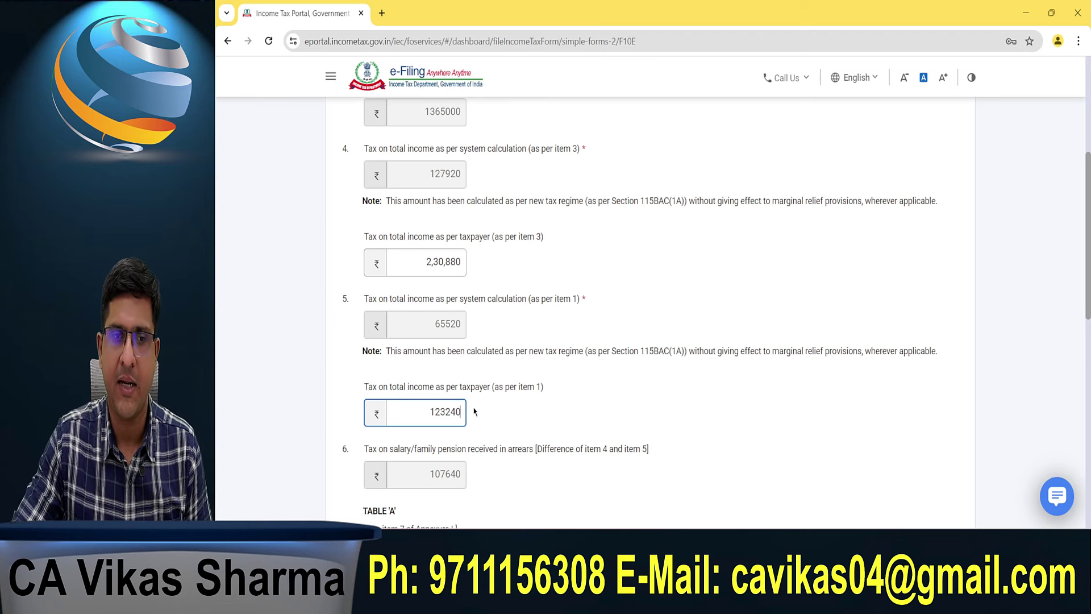
pyautogui.doubleClick(428, 413)
pyautogui.click(496, 416)
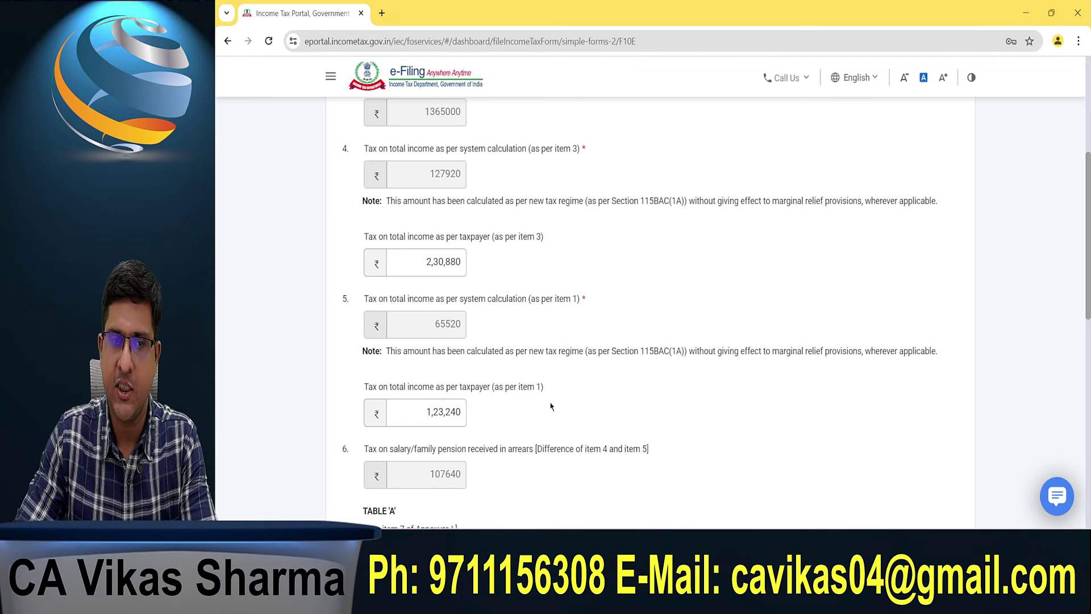
# - Check the computed relief under section 89 and save the Annexure I details
pyautogui.scroll(-8, 550, 407)
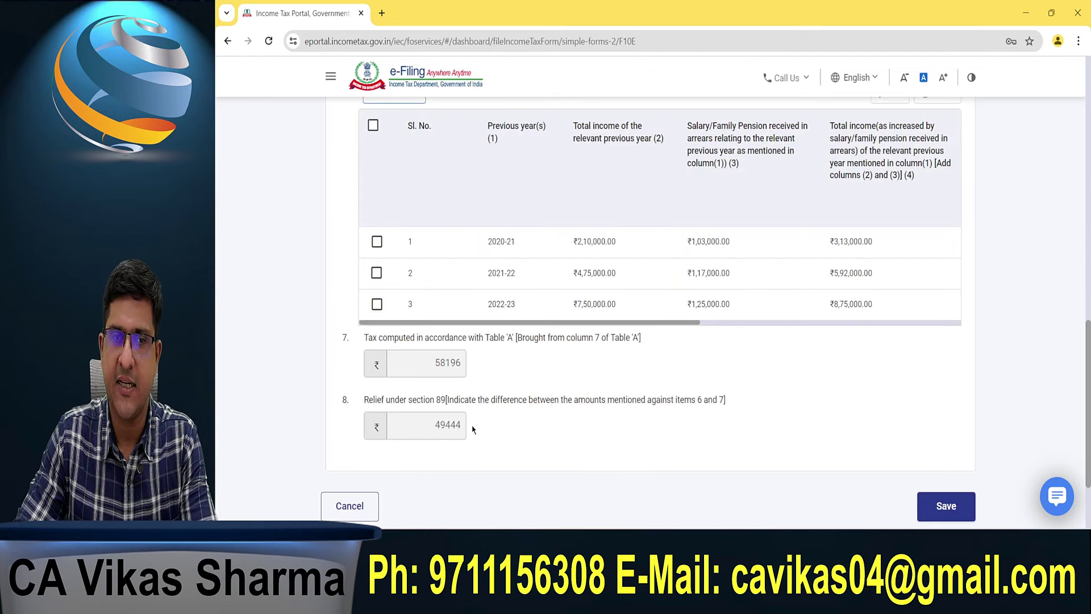
pyautogui.moveTo(430, 426); pyautogui.dragTo(467, 432)
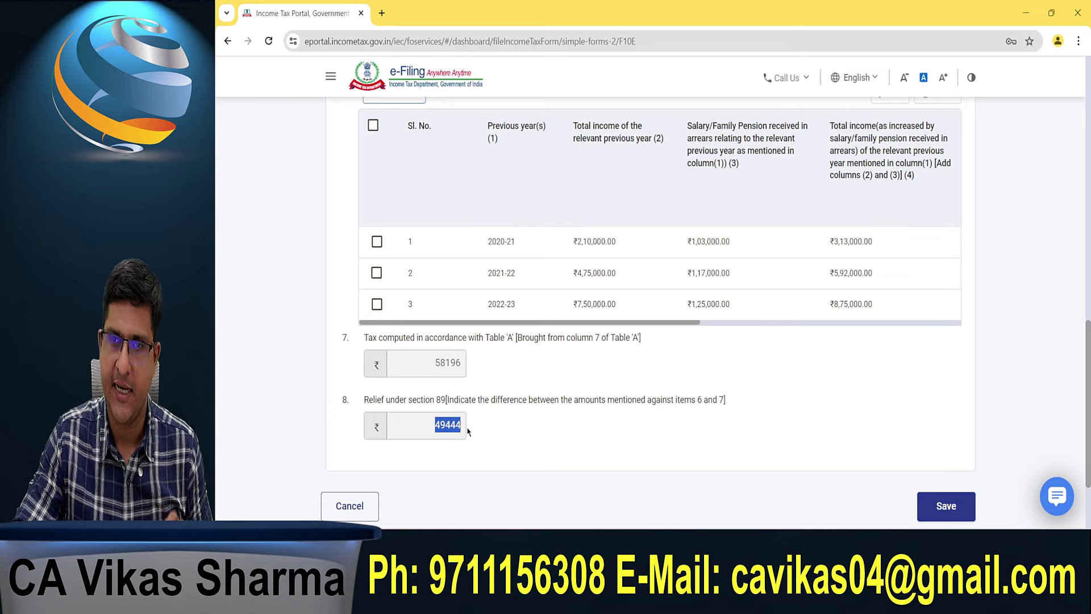
pyautogui.scroll(4, 468, 432)
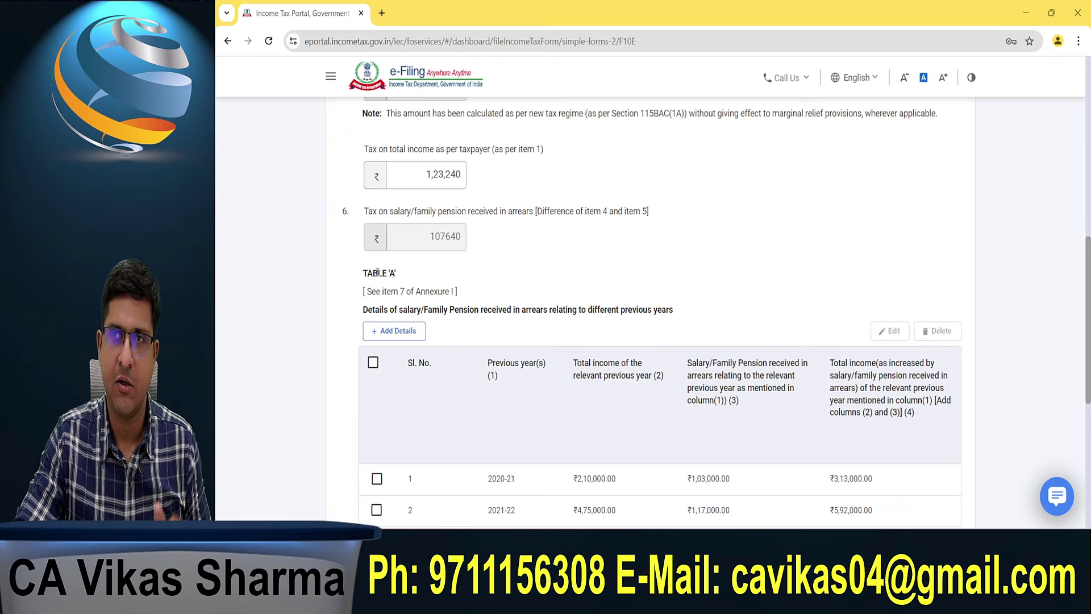
pyautogui.scroll(-4, 398, 341)
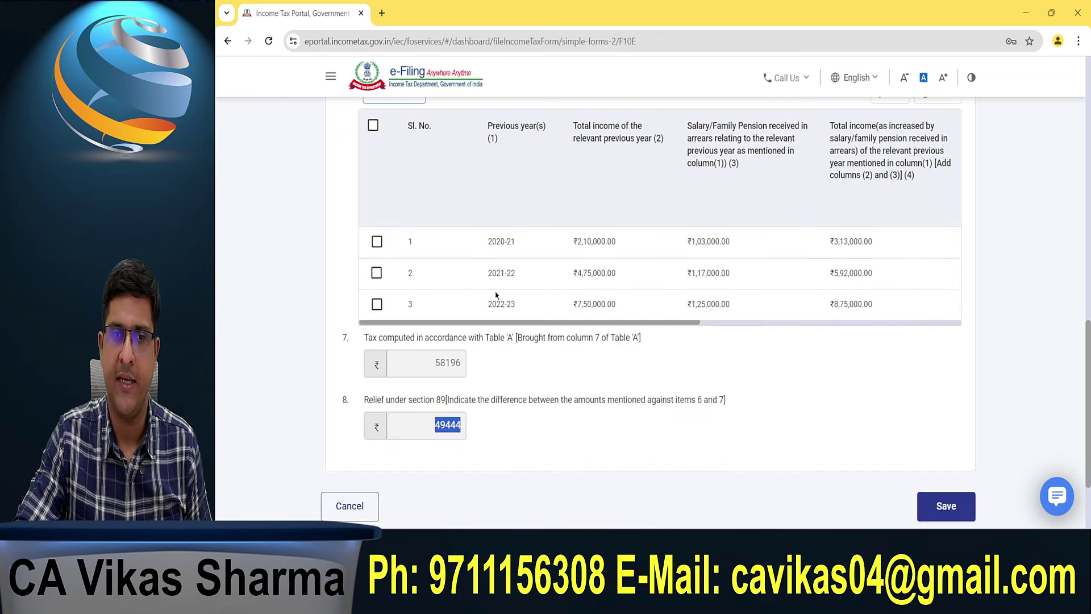
pyautogui.click(950, 509)
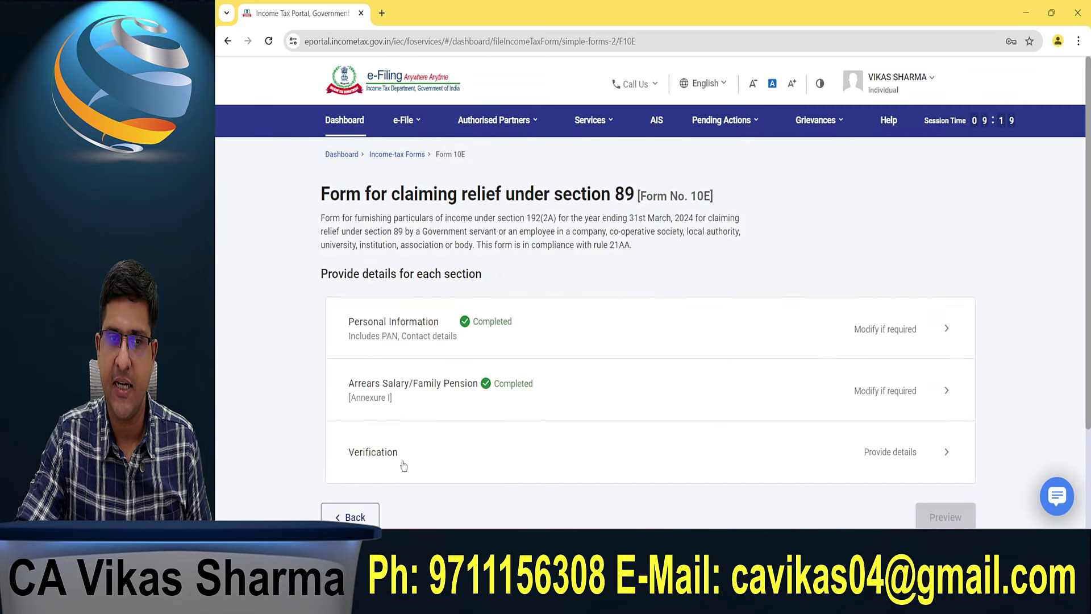
# - Complete the Verification section by accepting the declaration, entering Delhi as the place, and saving it
pyautogui.click(407, 451)
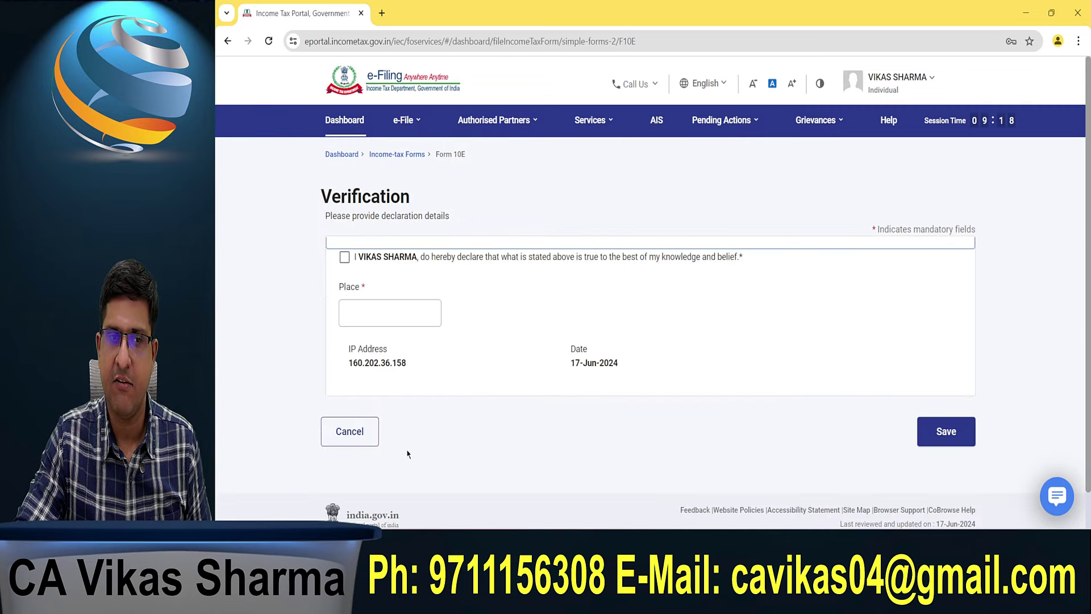
pyautogui.click(345, 259)
pyautogui.click(381, 320)
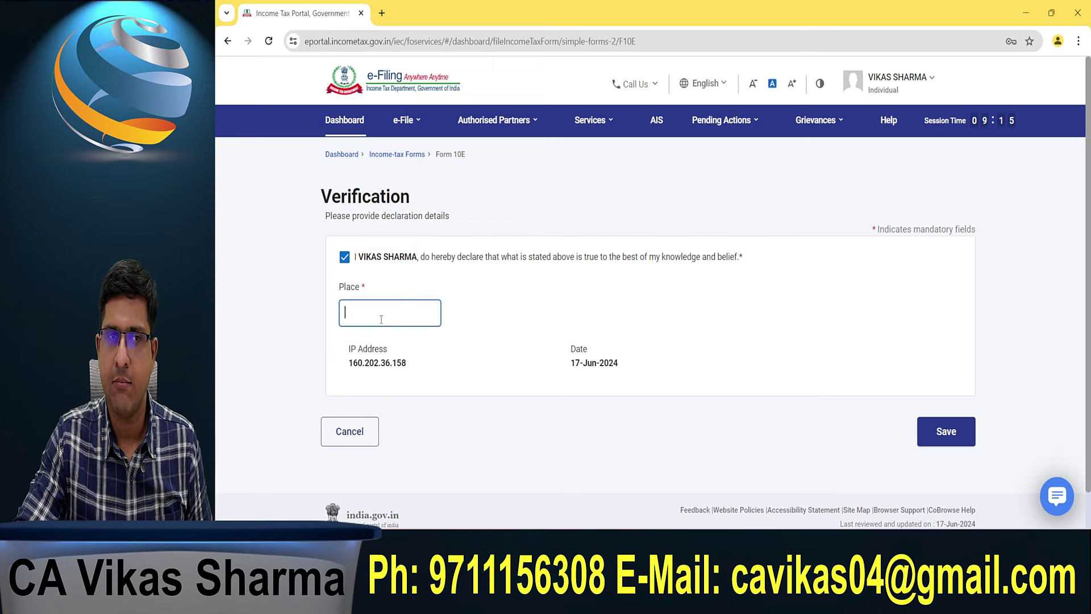
pyautogui.write('Delhi')
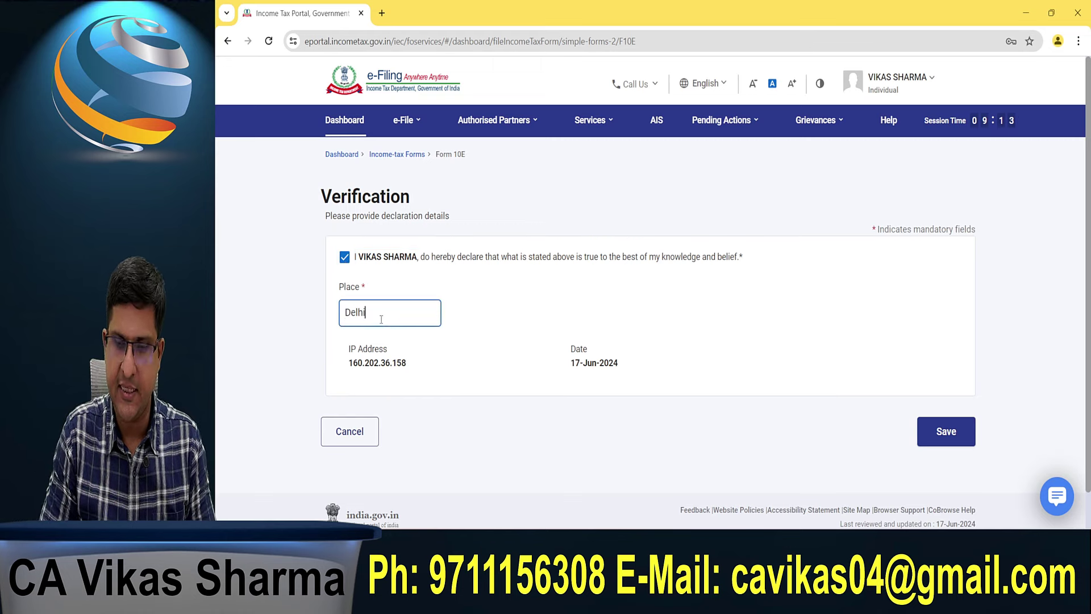
pyautogui.click(939, 437)
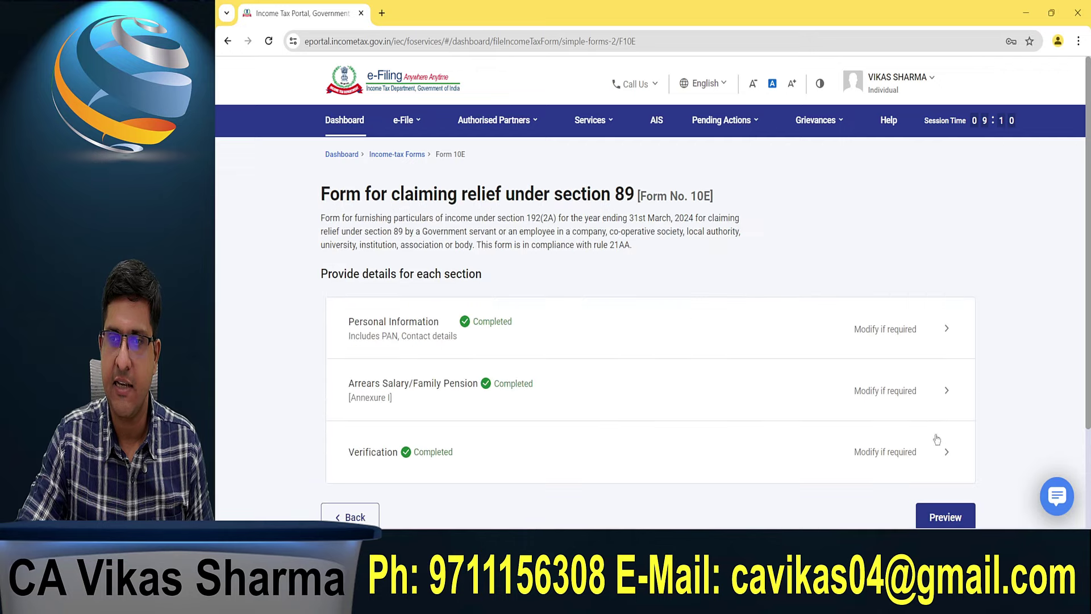
# - Preview the completed Form 10E and confirm proceeding to e-verification
pyautogui.click(944, 517)
pyautogui.scroll(-20, 605, 307)
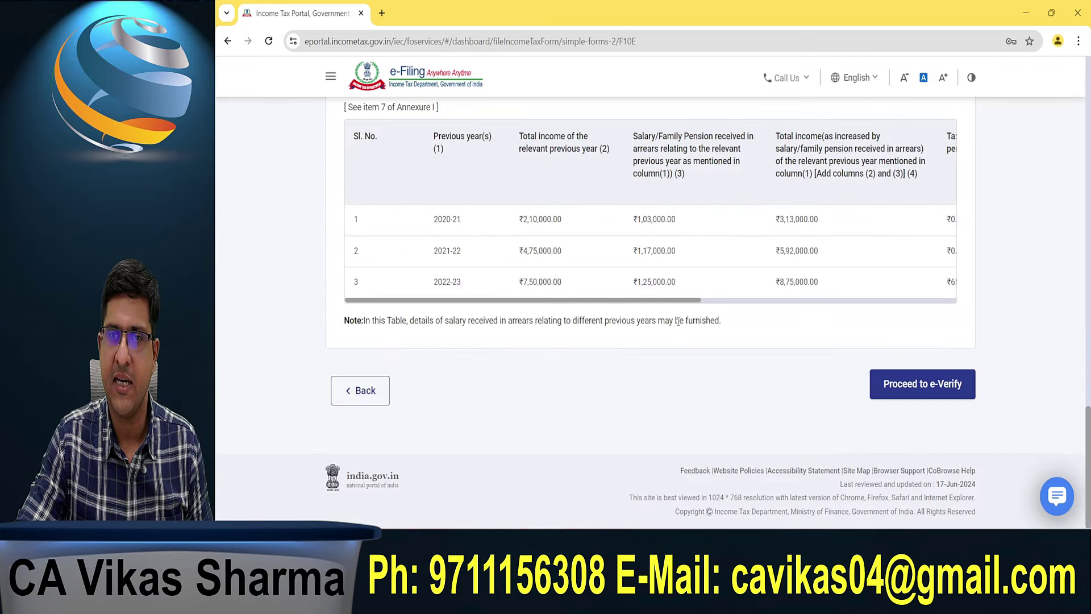
pyautogui.click(942, 387)
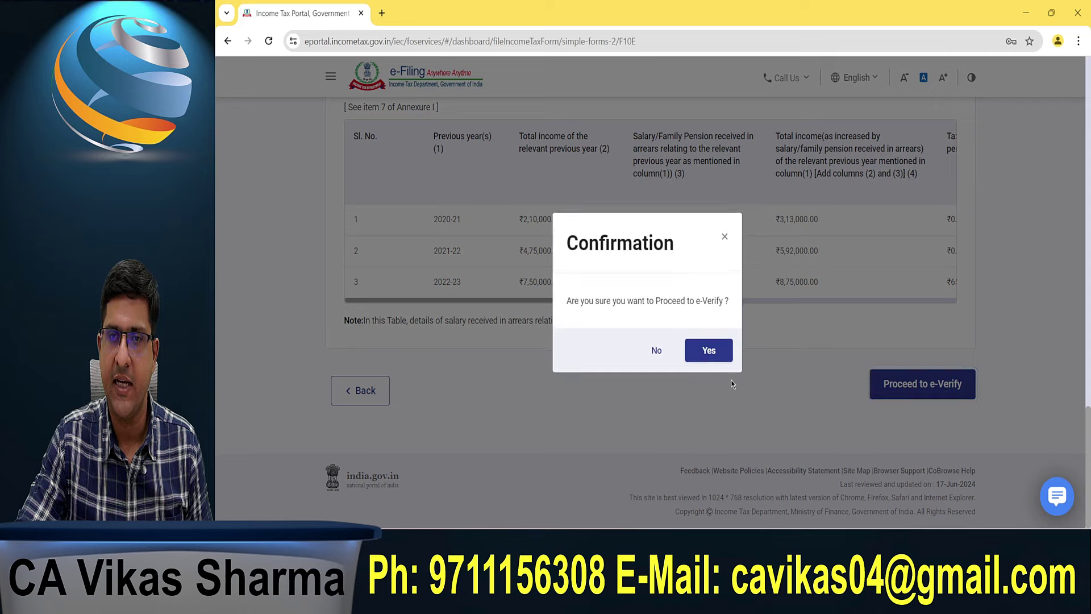
pyautogui.click(709, 351)
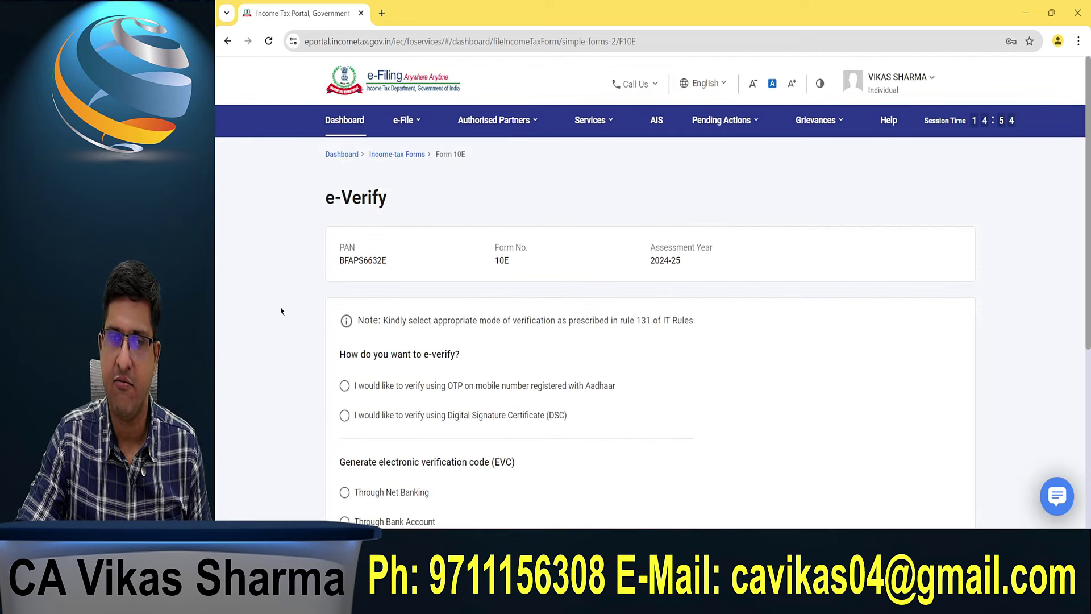
# - Review the available e-verification methods for Form 10E and return to the form preview
pyautogui.scroll(-5, 280, 309)
pyautogui.scroll(5, 494, 360)
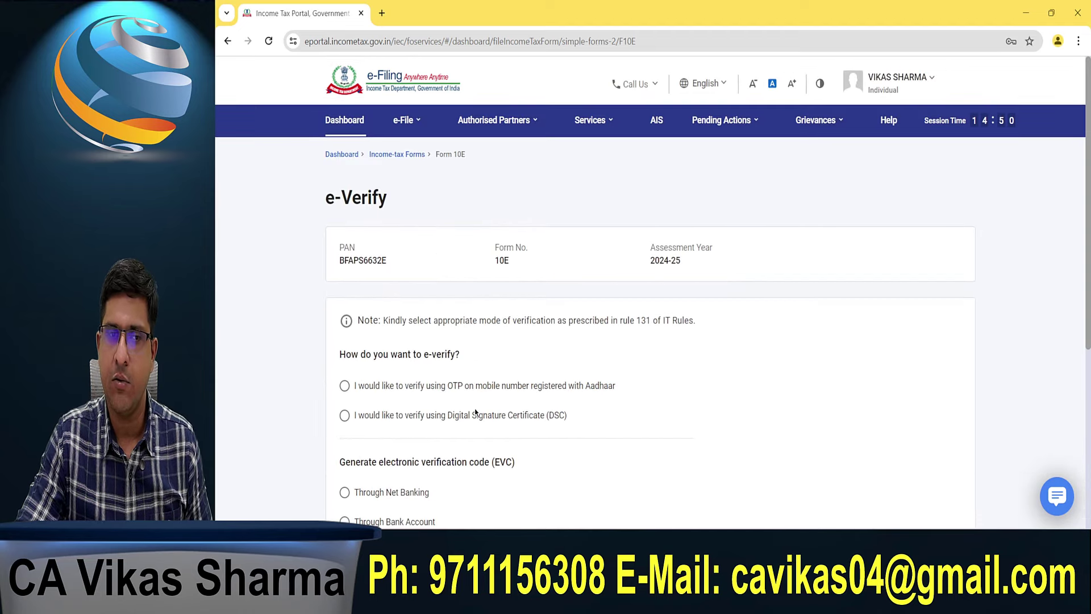
pyautogui.scroll(-5, 433, 454)
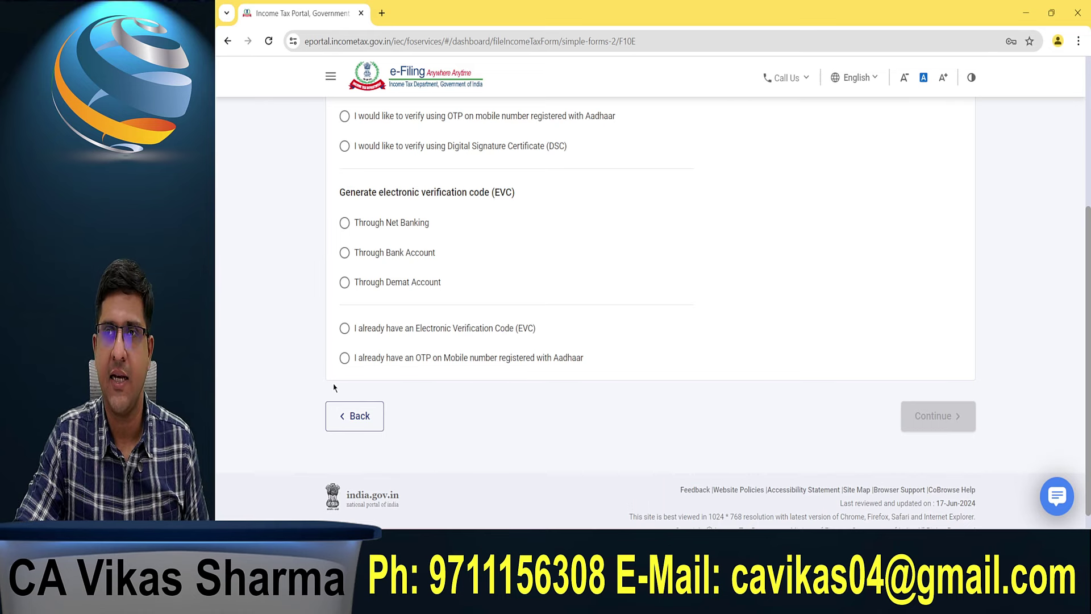
pyautogui.click(344, 417)
pyautogui.scroll(-4, 310, 350)
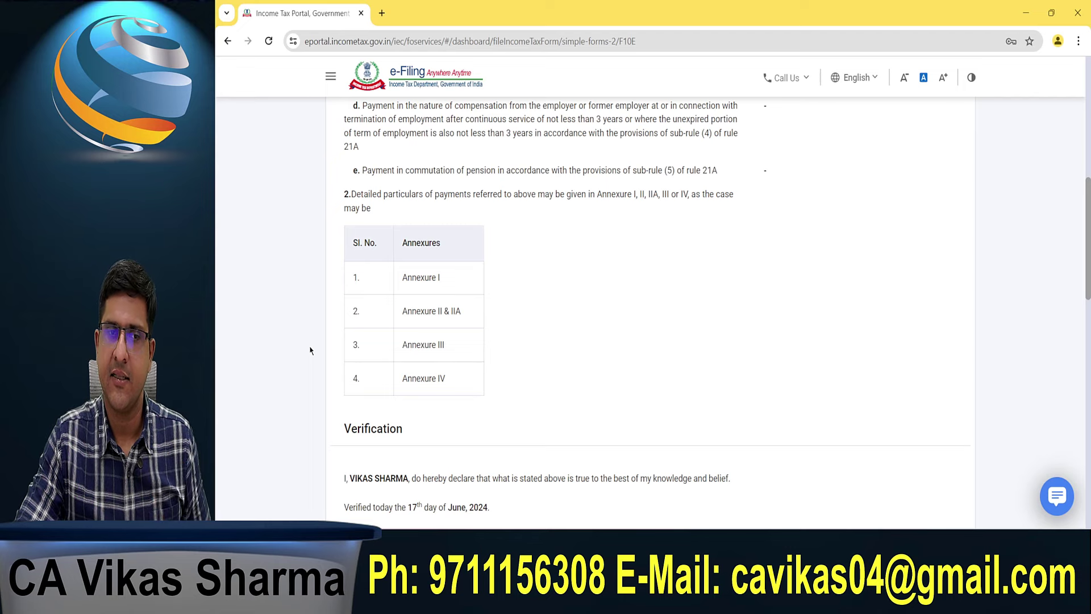
pyautogui.scroll(15, 310, 350)
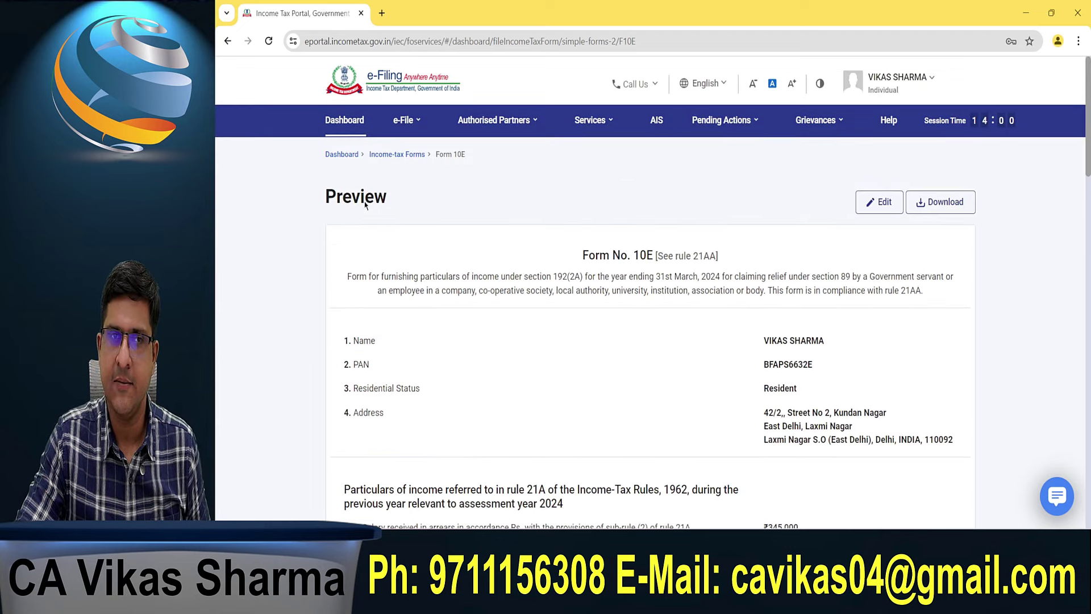
# - Start a new income tax return filing for A.Y. 2024-25 in online mode with Individual status
pyautogui.click(407, 120)
pyautogui.moveTo(450, 153)
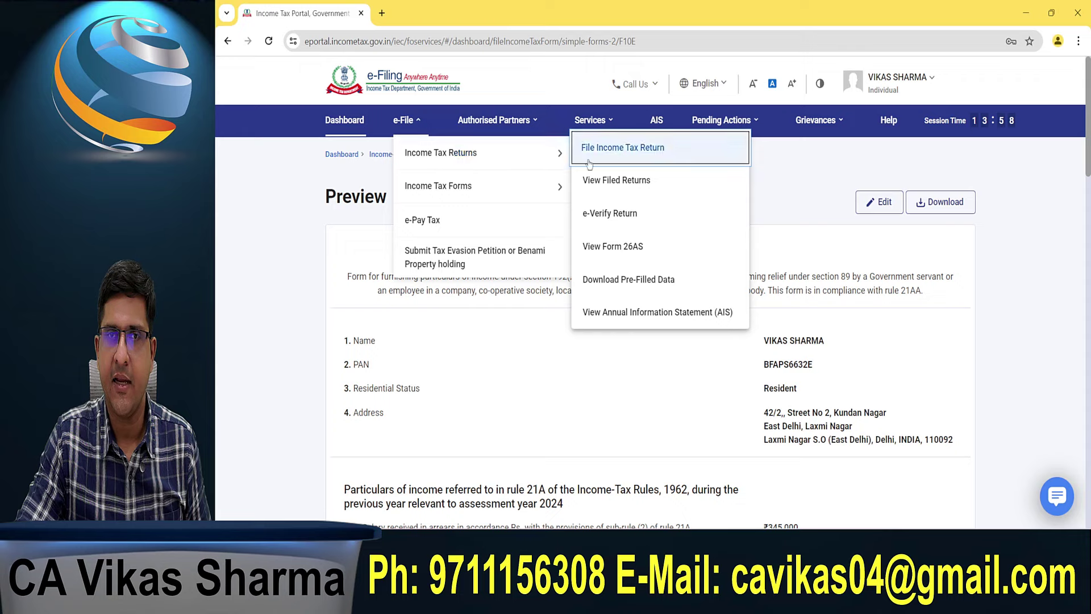
pyautogui.click(625, 152)
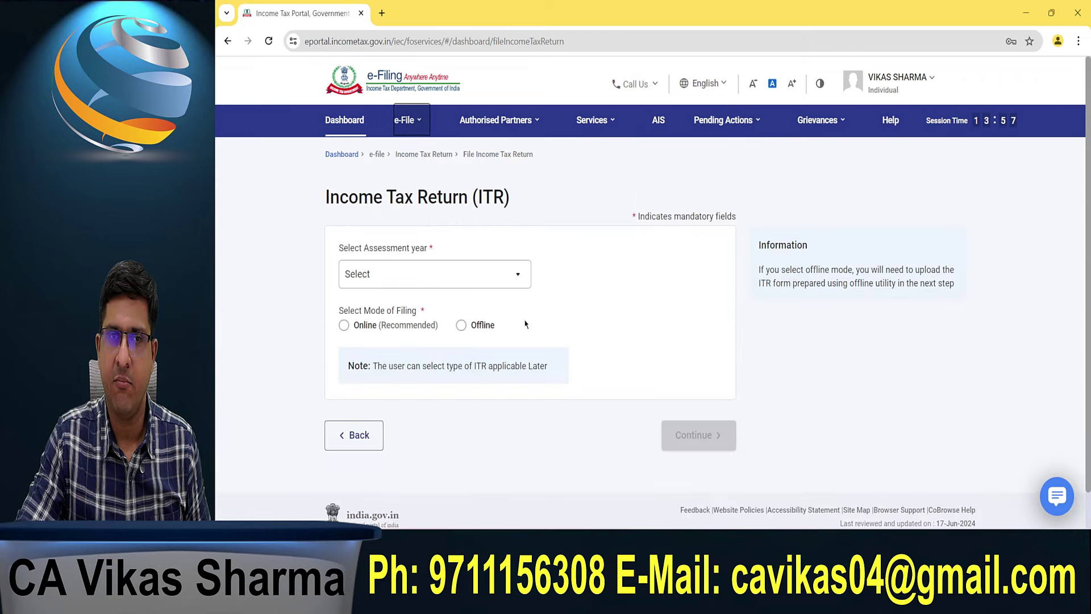
pyautogui.click(378, 274)
pyautogui.click(388, 334)
pyautogui.click(344, 325)
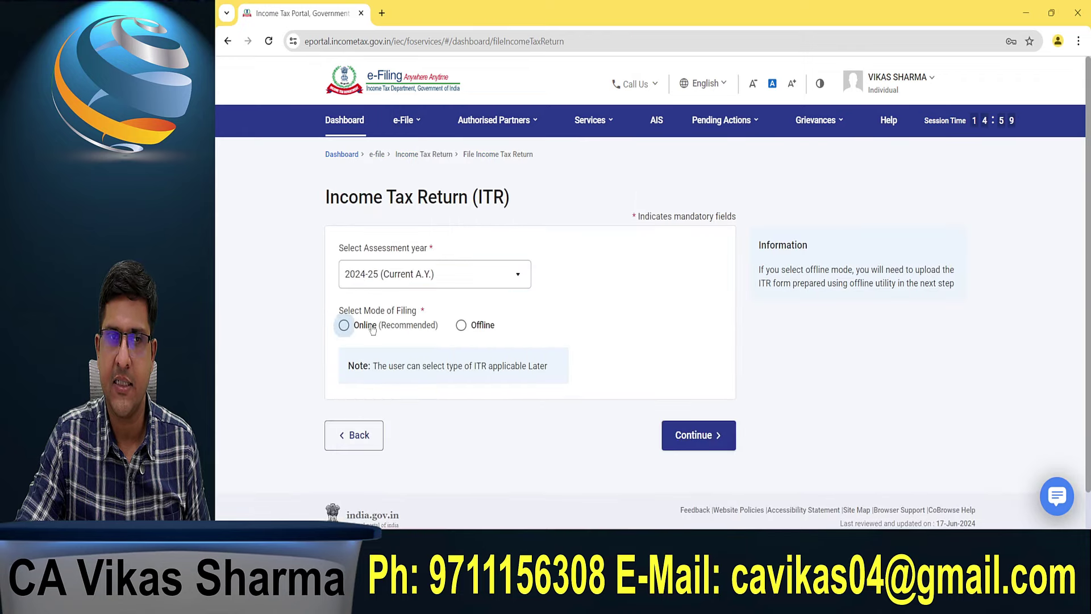
pyautogui.click(689, 436)
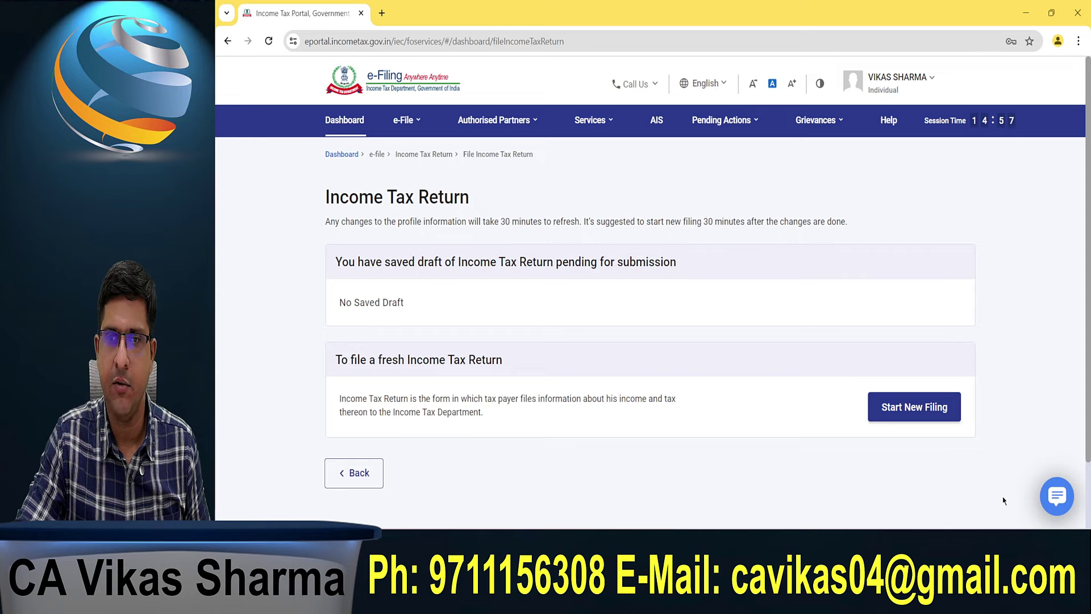
pyautogui.click(921, 408)
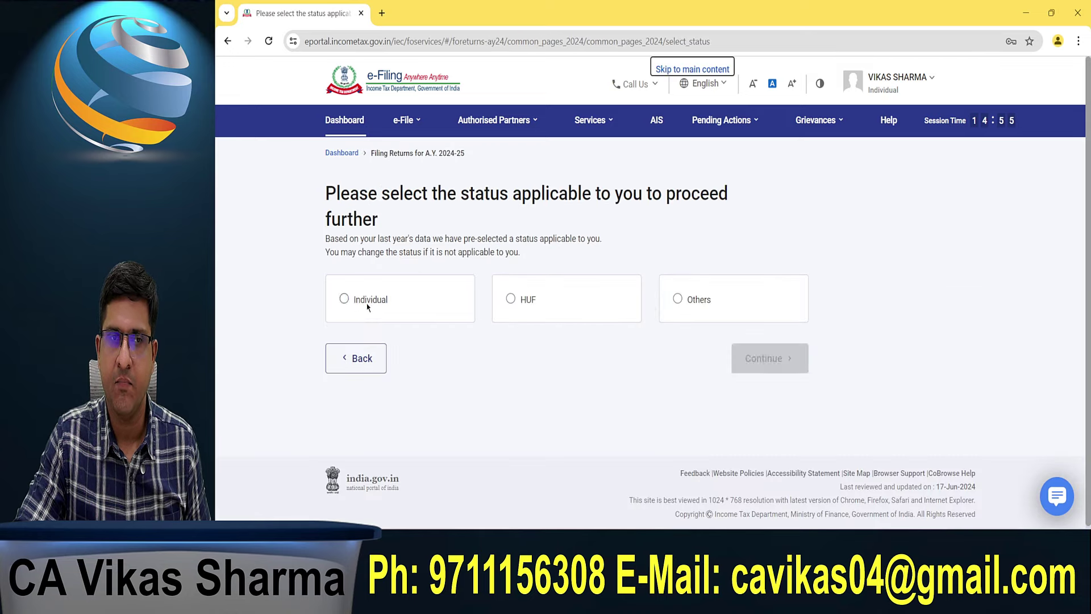
pyautogui.click(767, 357)
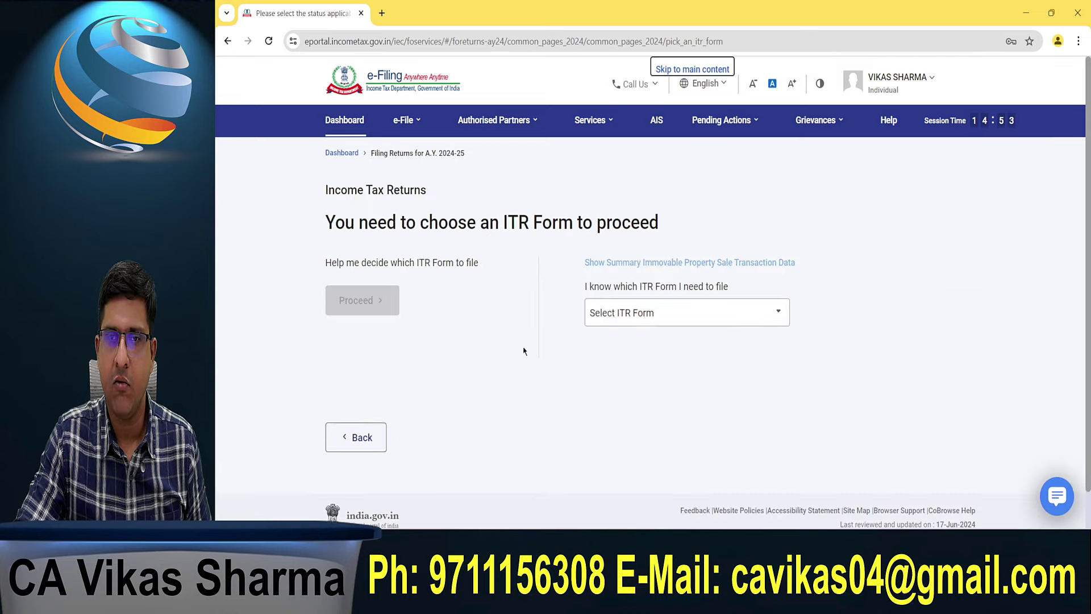
# - Proceed with ITR-1 and give taxable income above the basic exemption limit as the reason for filing
pyautogui.click(689, 316)
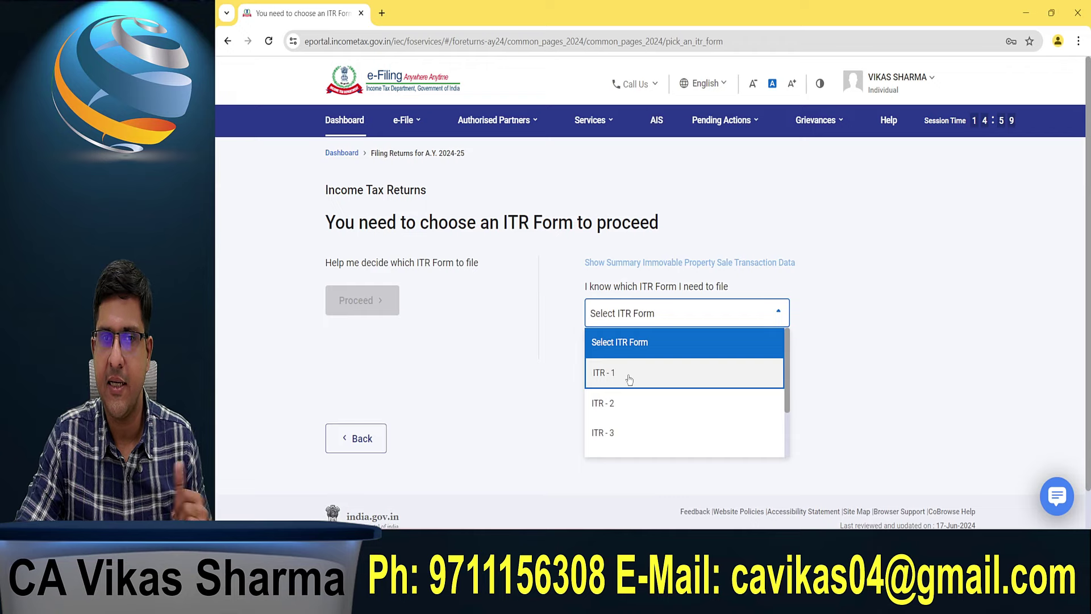
pyautogui.click(629, 379)
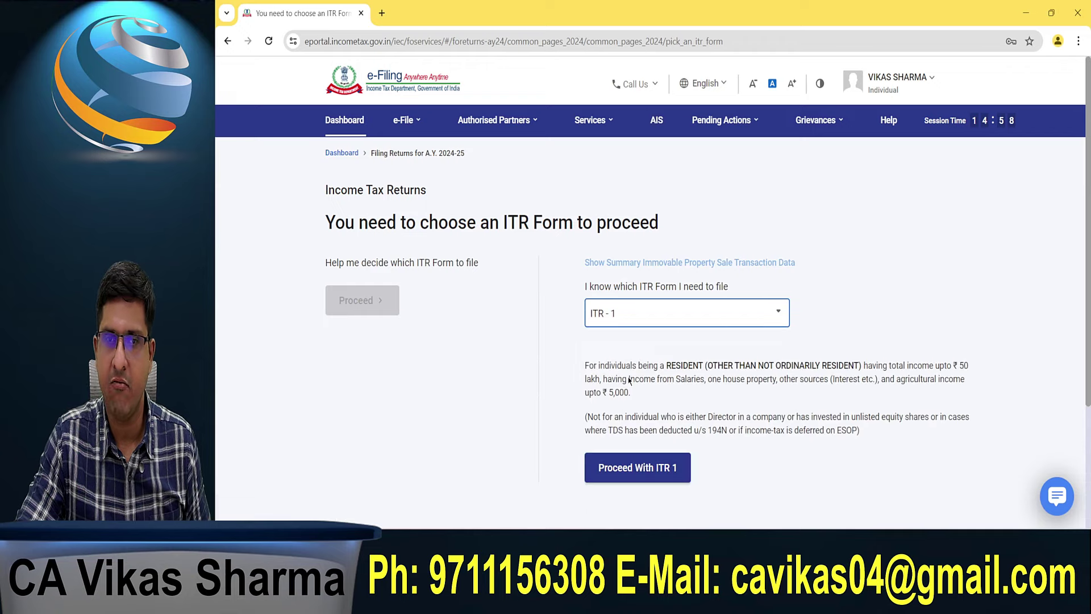
pyautogui.click(639, 480)
pyautogui.click(461, 414)
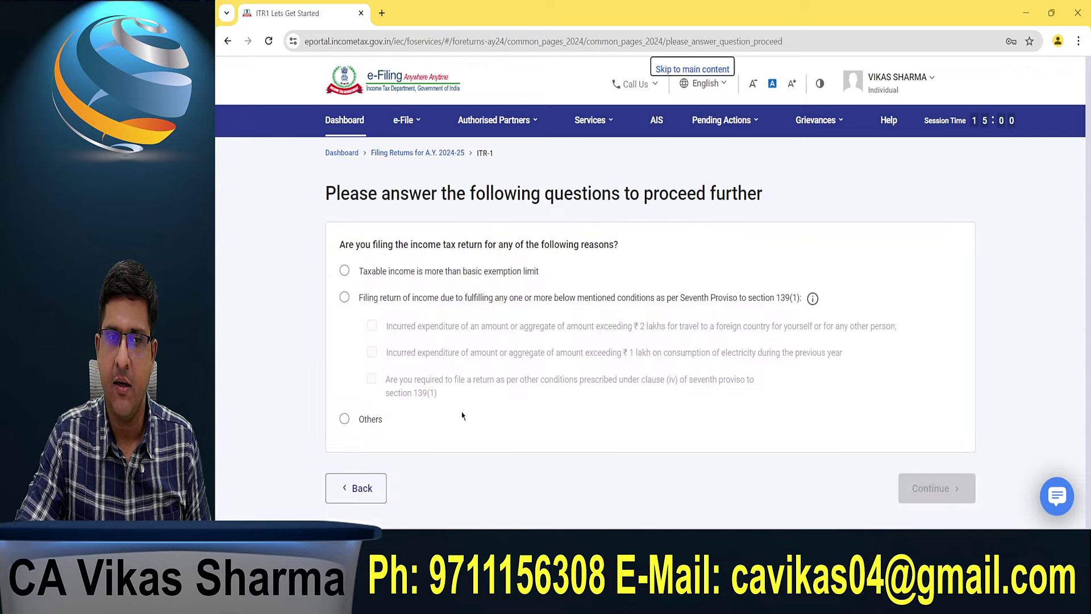
pyautogui.click(344, 270)
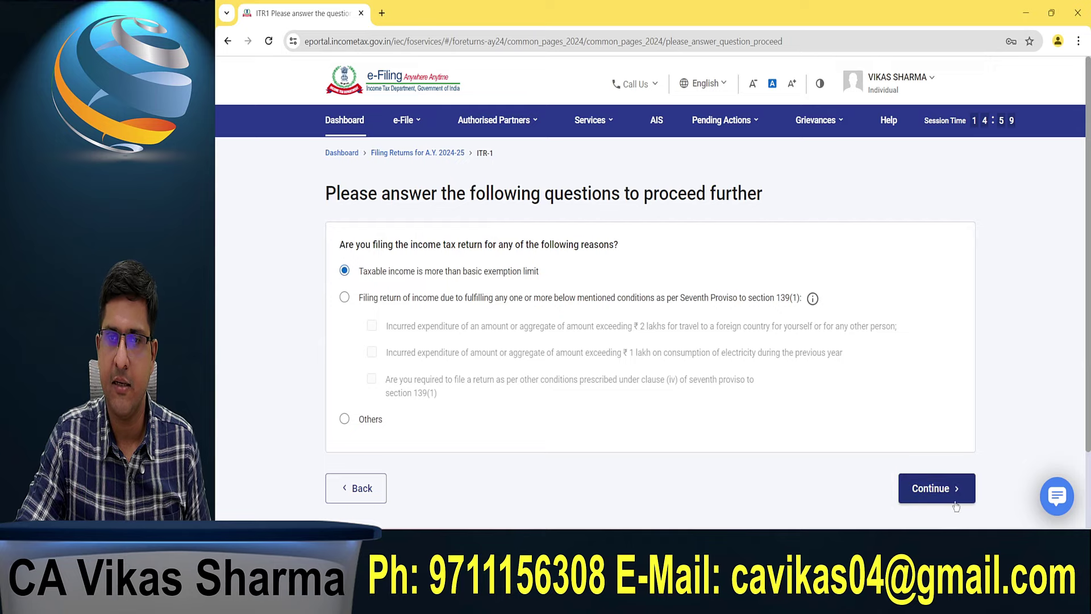
pyautogui.click(923, 484)
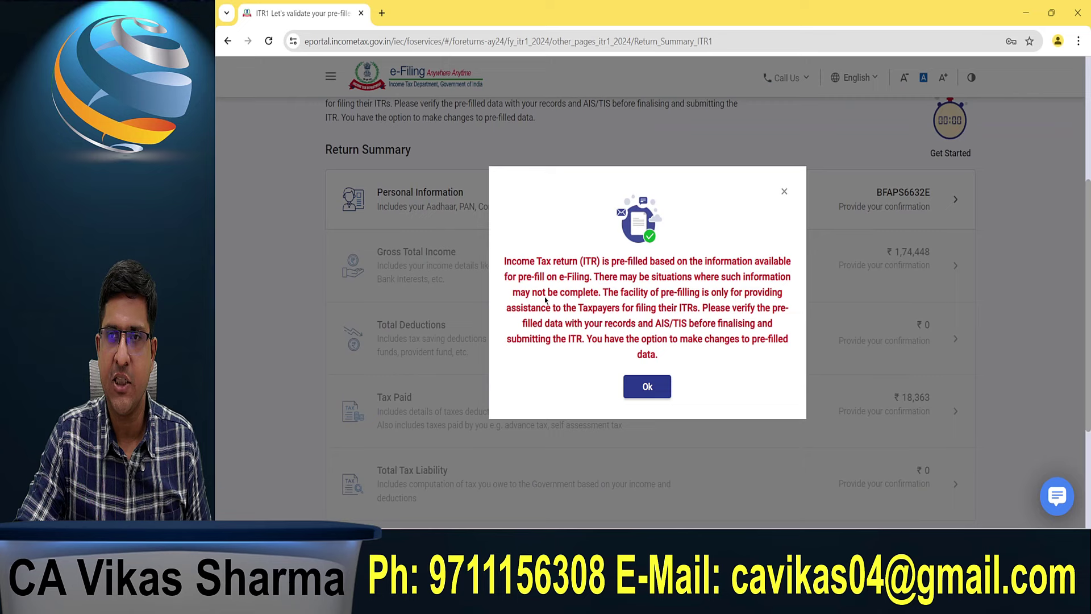
# - Acknowledge the pre-filled data notice and try to open the Gross Total Income section of the return summary
pyautogui.click(647, 387)
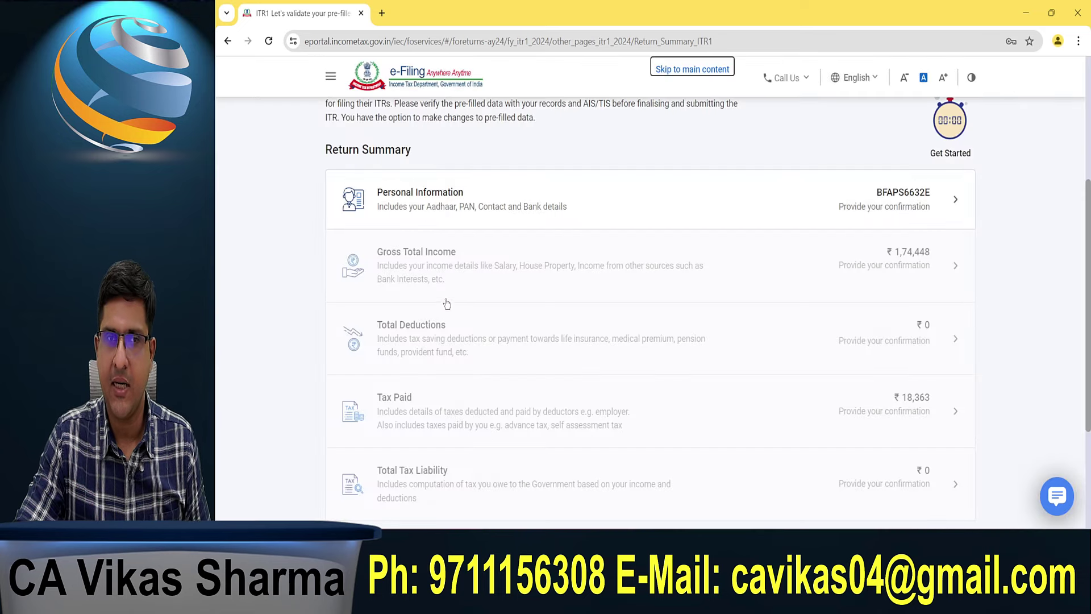
pyautogui.click(418, 251)
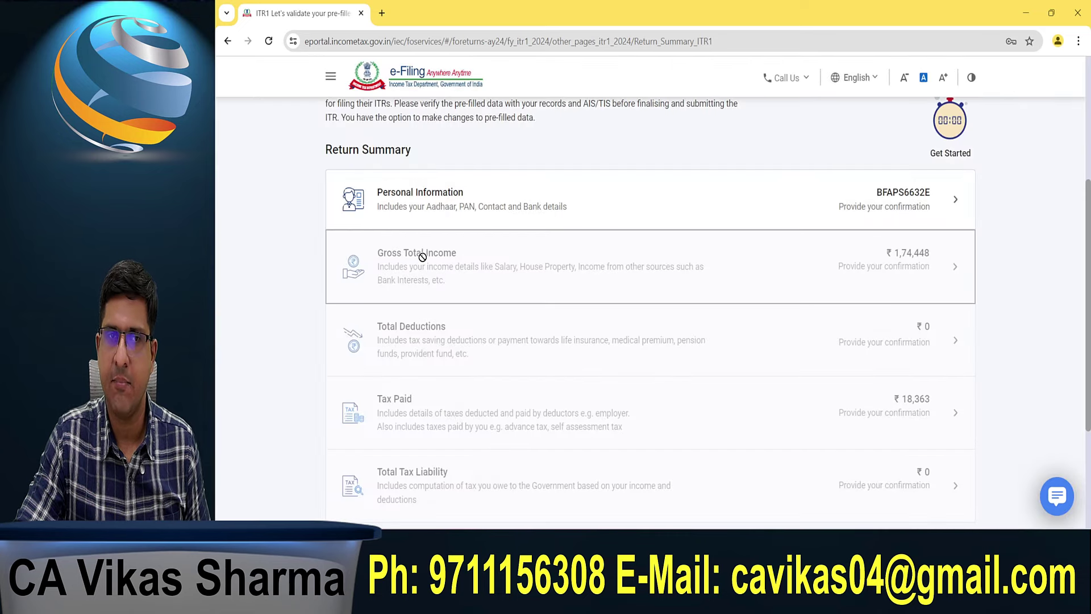
# - Set the nature of employment to Others in the Personal Information section and confirm the section
pyautogui.click(493, 196)
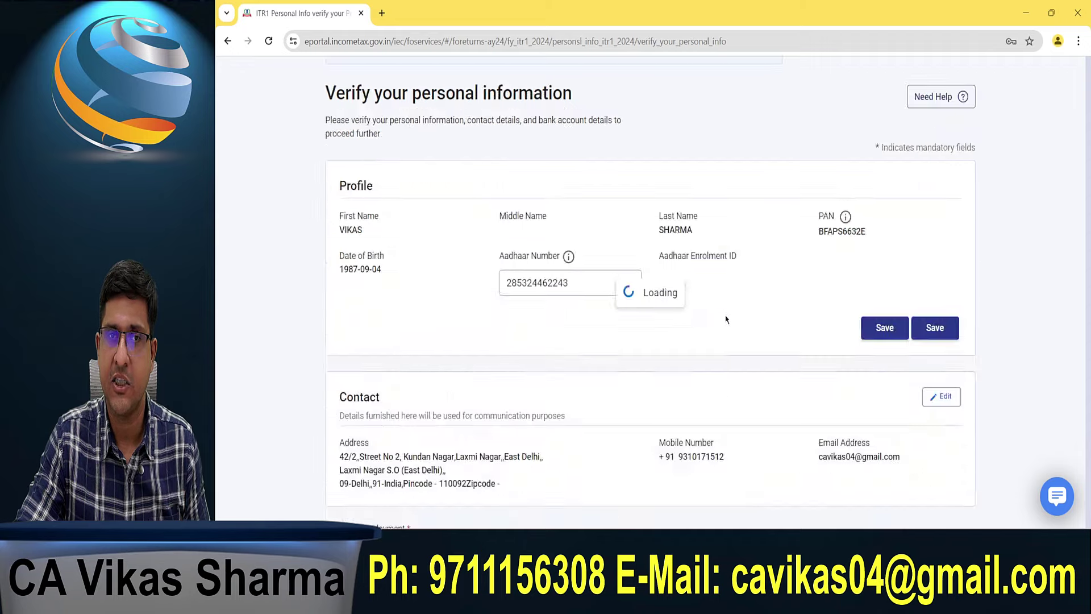
pyautogui.scroll(-5, 726, 319)
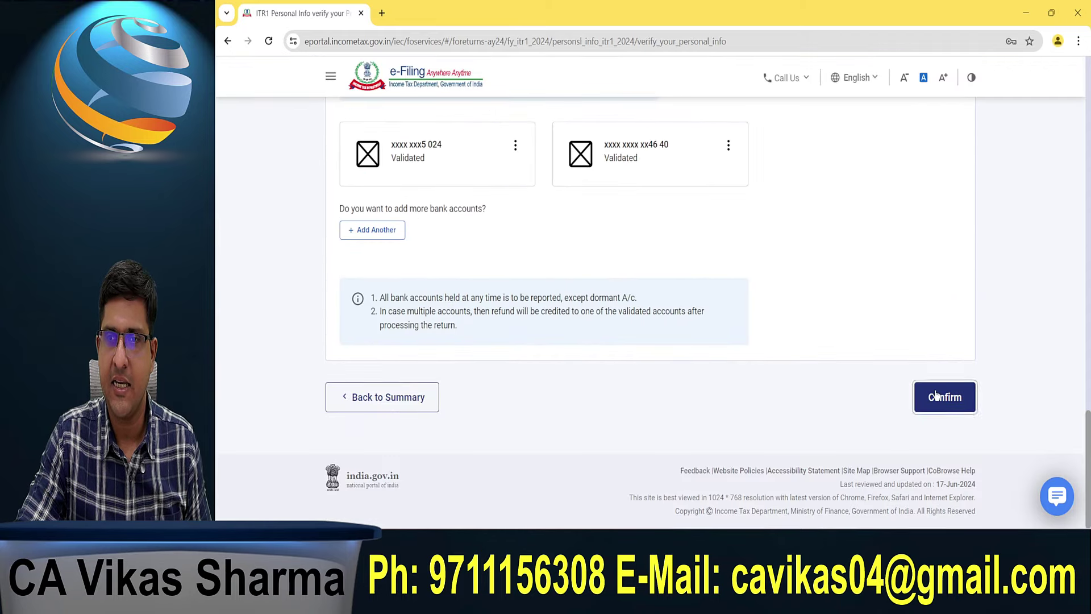
pyautogui.scroll(3, 550, 366)
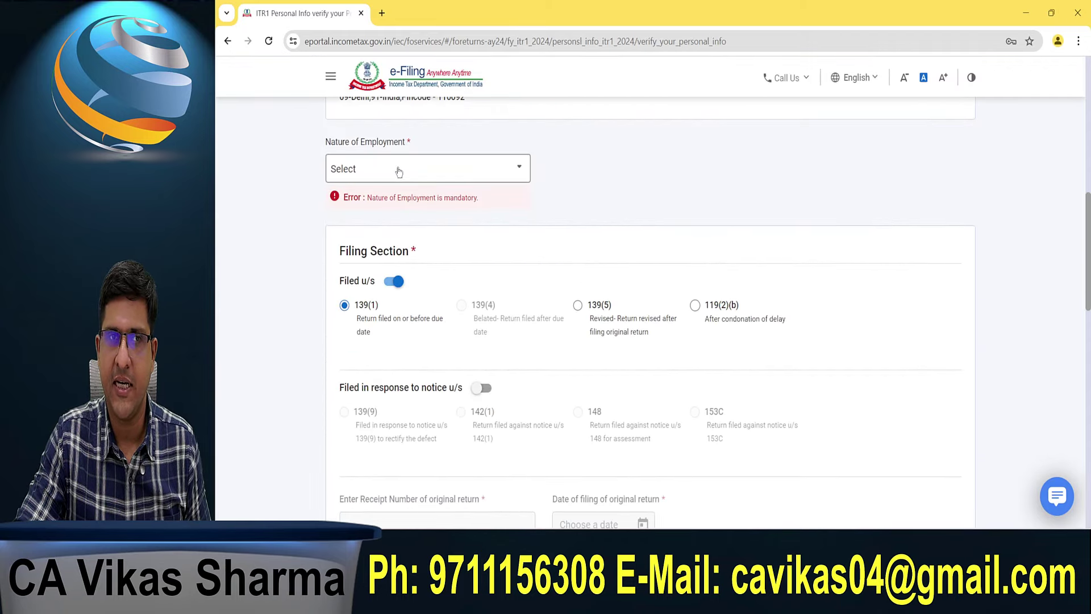
pyautogui.click(398, 168)
pyautogui.scroll(-3, 401, 310)
pyautogui.click(414, 270)
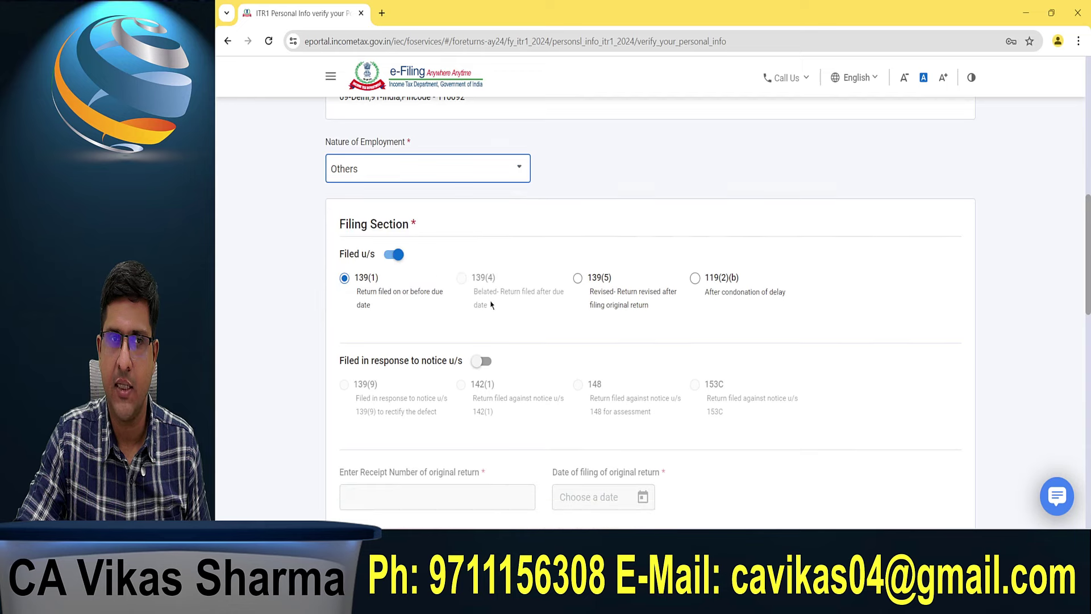
pyautogui.scroll(-6, 531, 324)
pyautogui.scroll(-10, 532, 324)
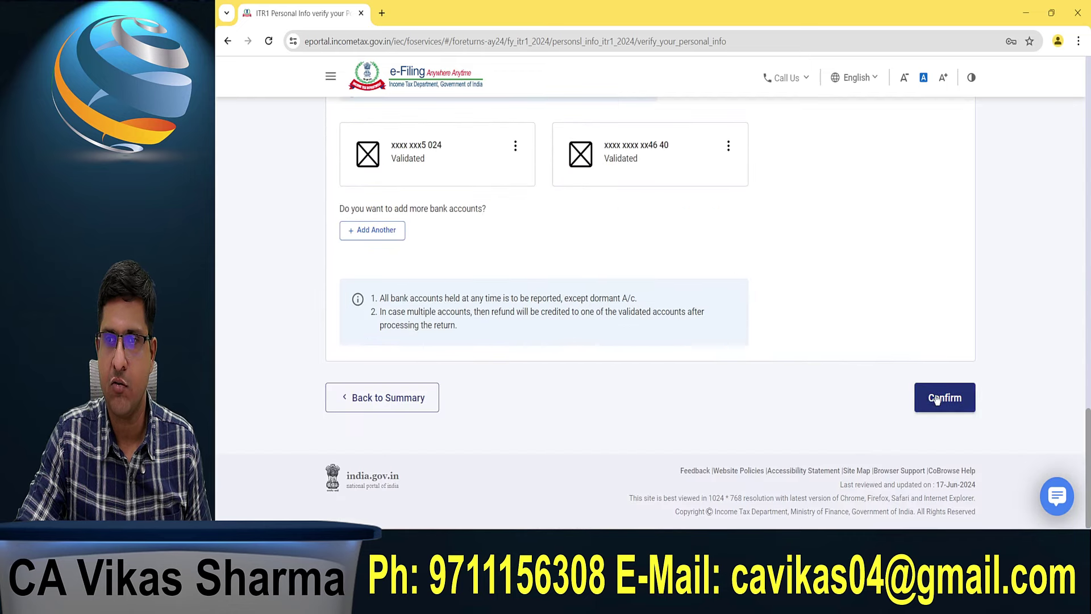
pyautogui.click(943, 396)
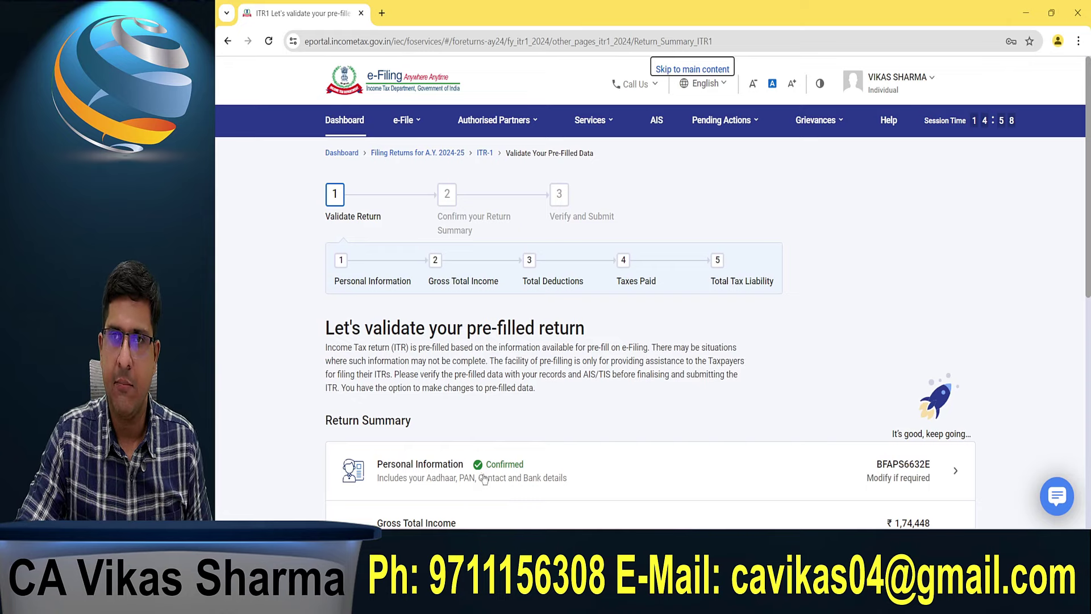
# - Open the Gross Total Income section and skip the salary exemption questions
pyautogui.scroll(-5, 486, 433)
pyautogui.click(449, 263)
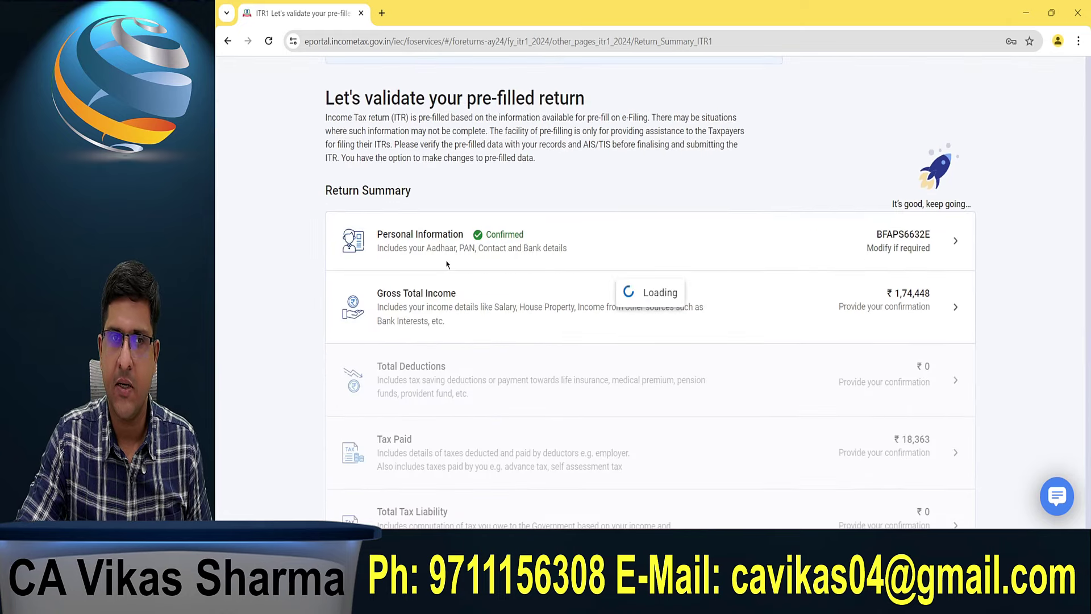
pyautogui.scroll(-5, 459, 366)
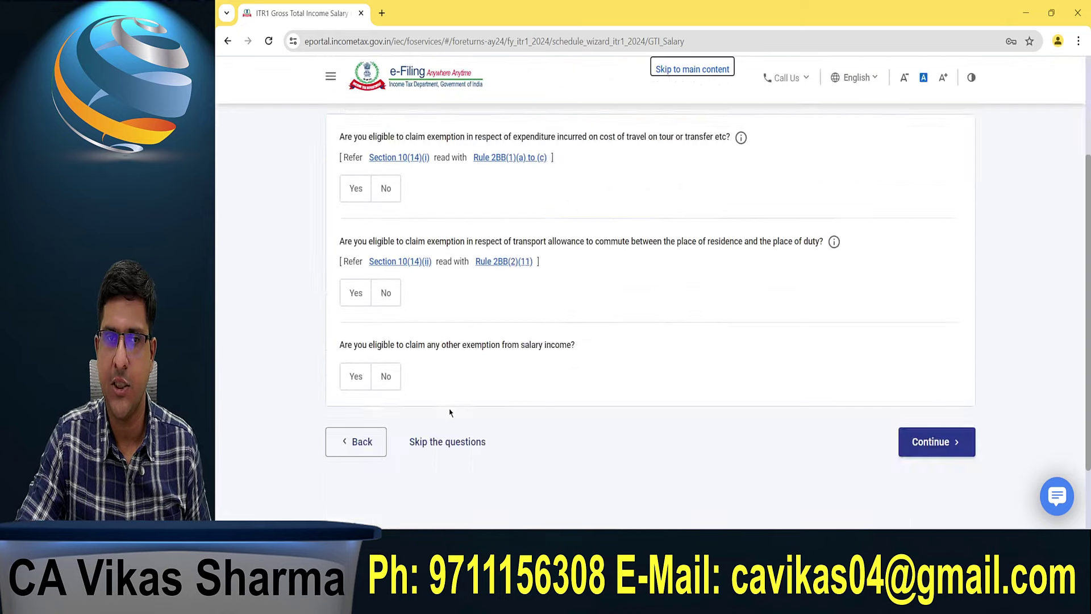
pyautogui.click(457, 364)
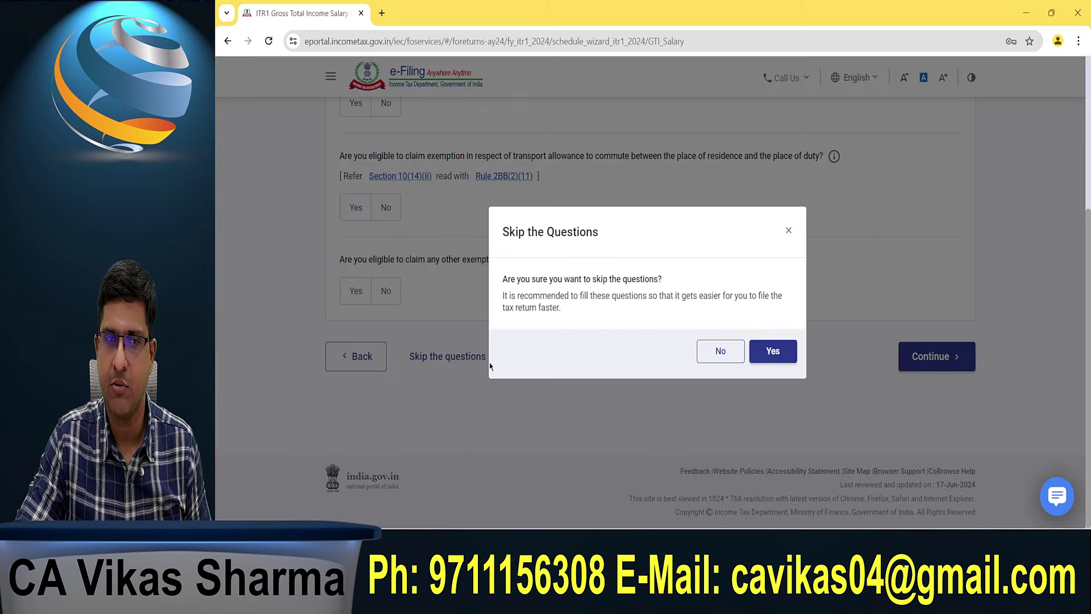
pyautogui.click(771, 353)
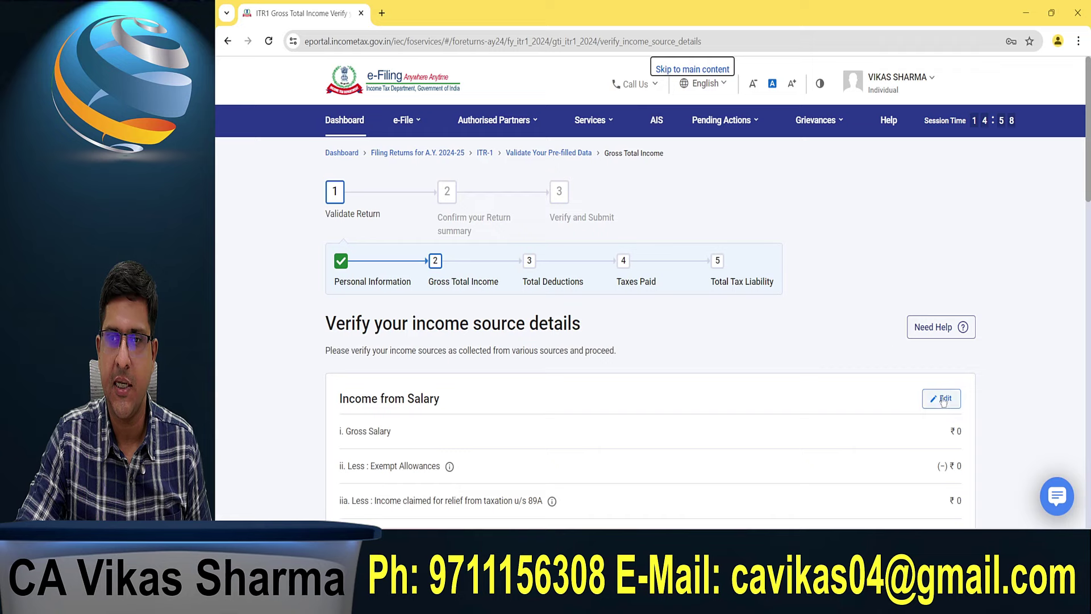
# - Edit the income from salary, entering 13,65,000 as salary per section 17(1), and save it
pyautogui.click(943, 400)
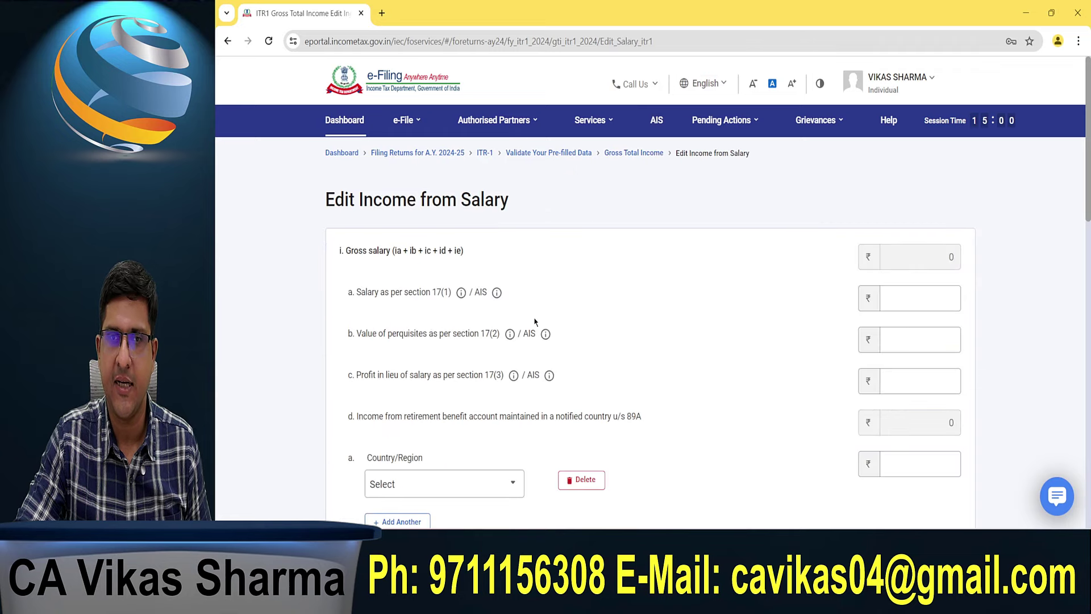
pyautogui.click(919, 299)
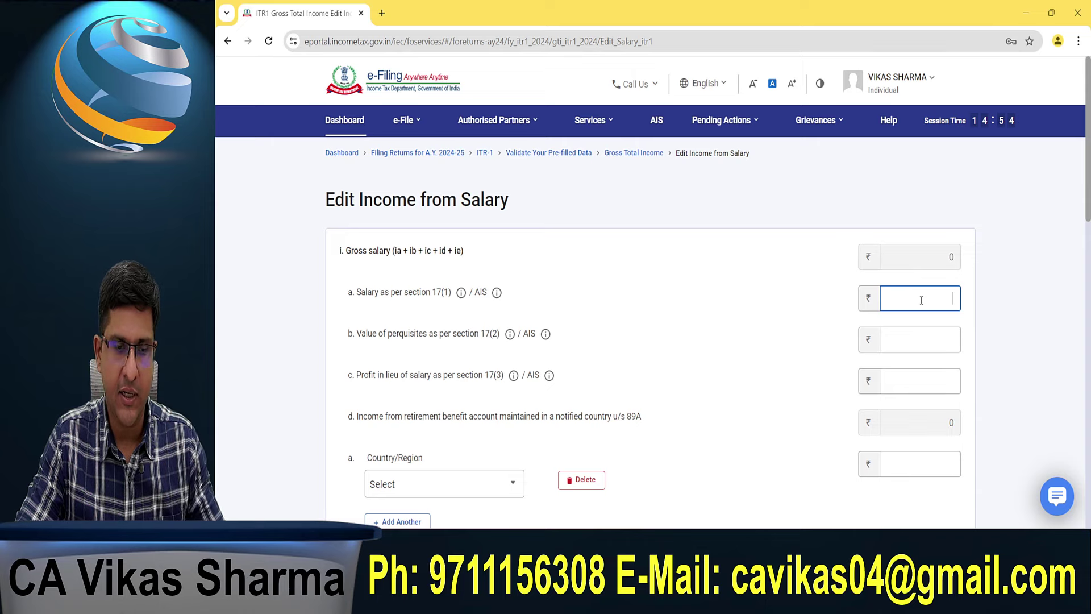
pyautogui.write('365000')
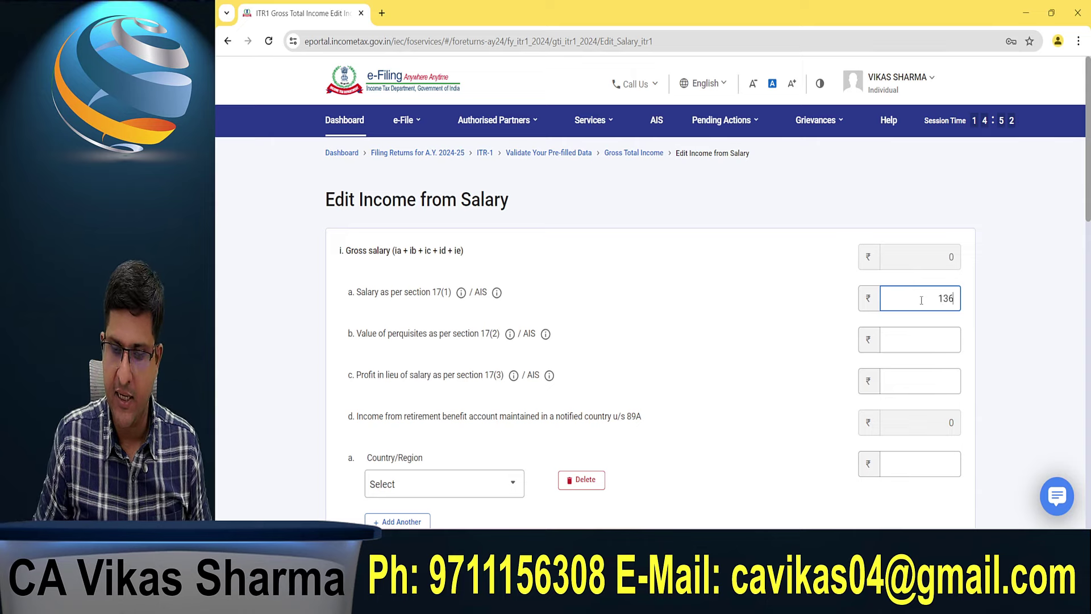
pyautogui.click(786, 317)
pyautogui.scroll(-9, 785, 316)
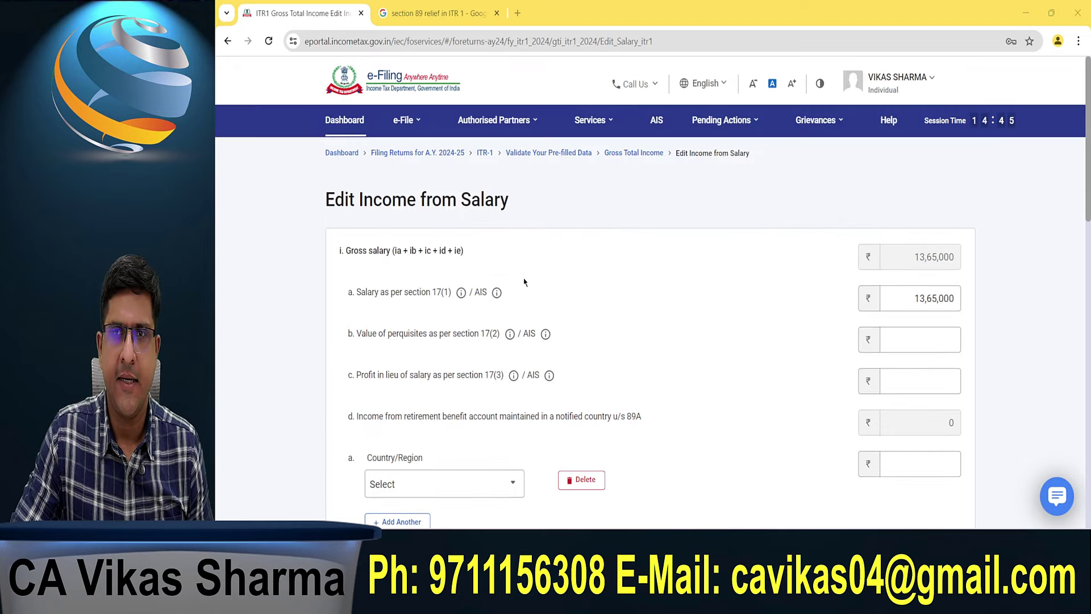
pyautogui.scroll(-9, 524, 282)
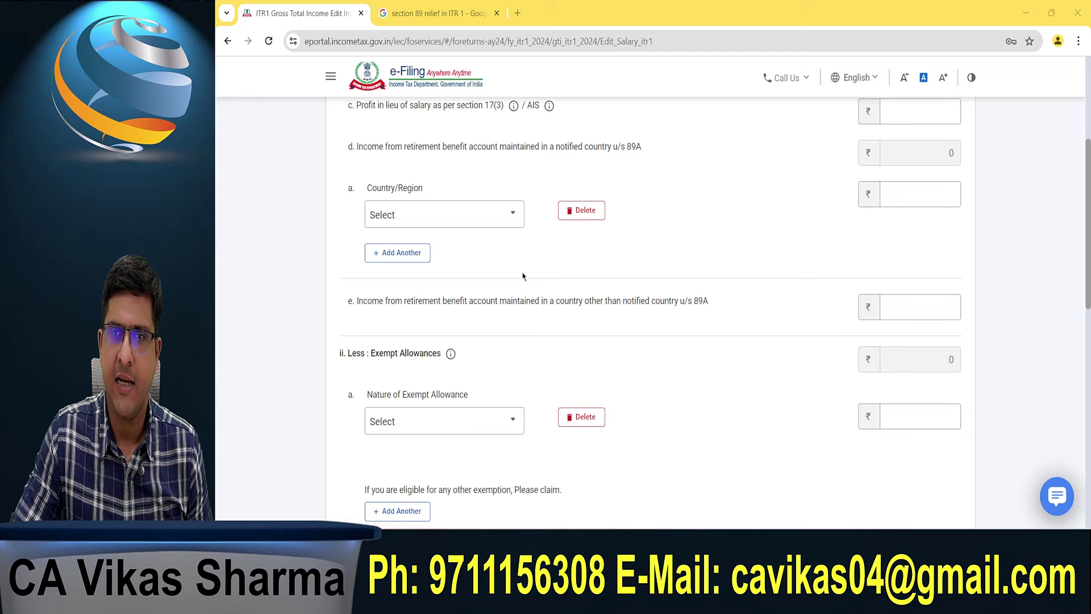
pyautogui.scroll(-4, 517, 254)
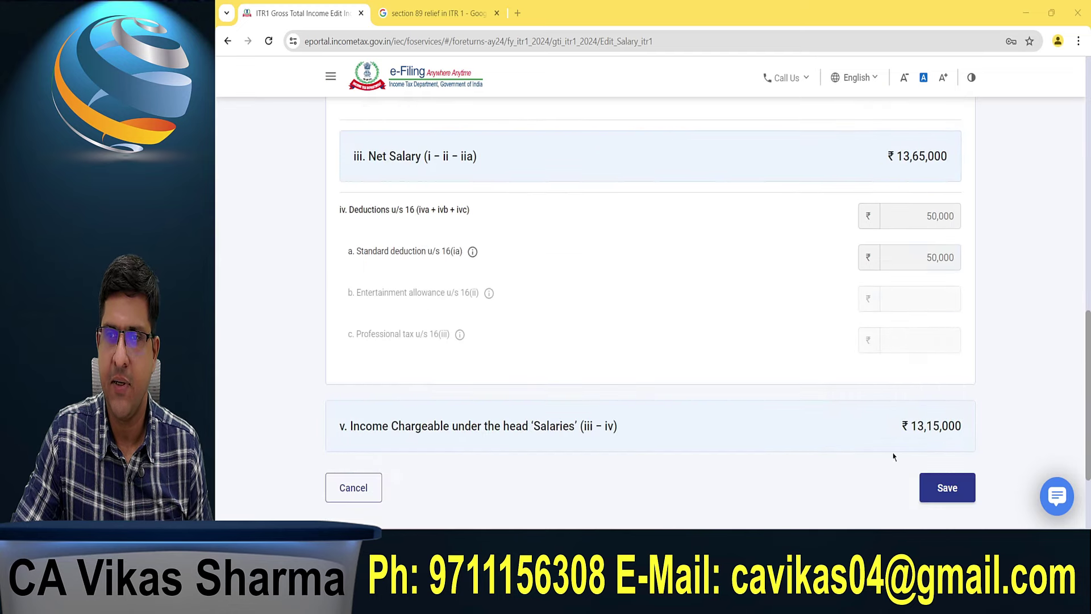
pyautogui.click(954, 486)
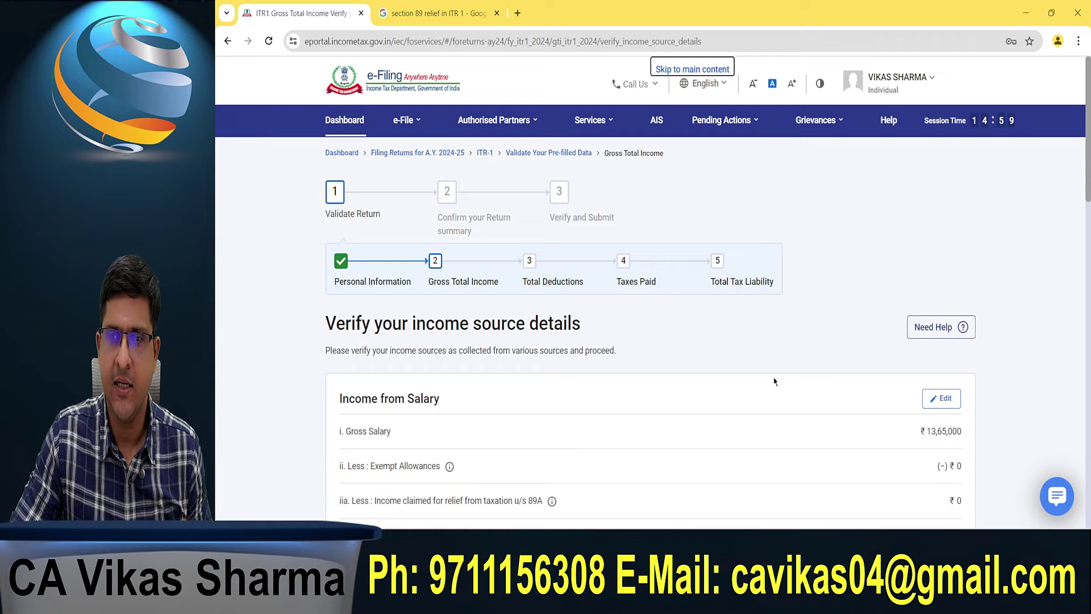
# - Review the house property, other sources and exempt income details and confirm the Gross Total Income section
pyautogui.scroll(-5, 784, 375)
pyautogui.scroll(-4, 784, 372)
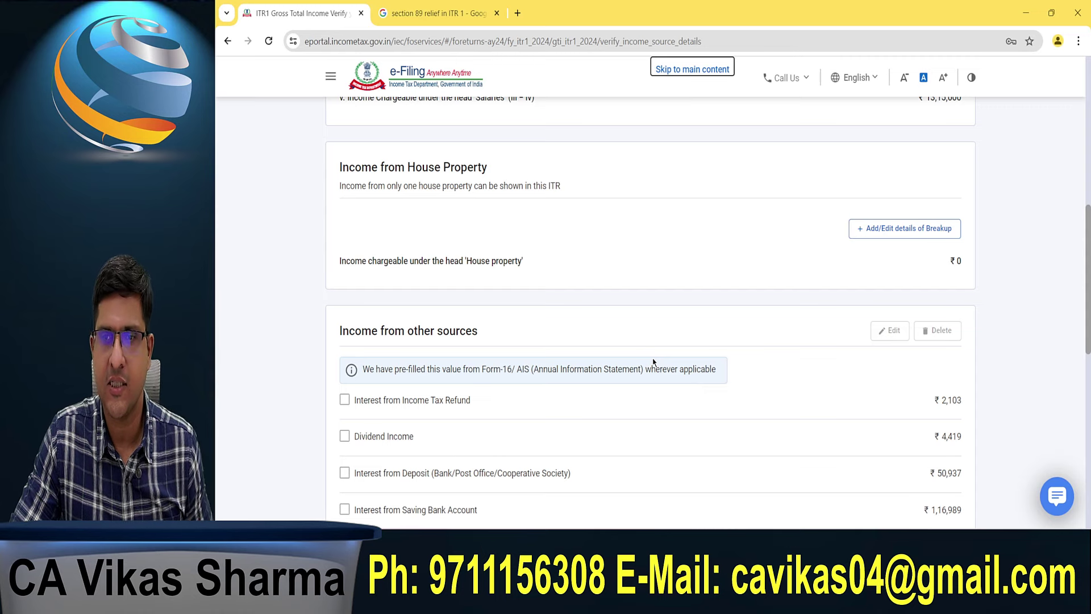
pyautogui.scroll(-4, 653, 362)
pyautogui.scroll(-4, 652, 362)
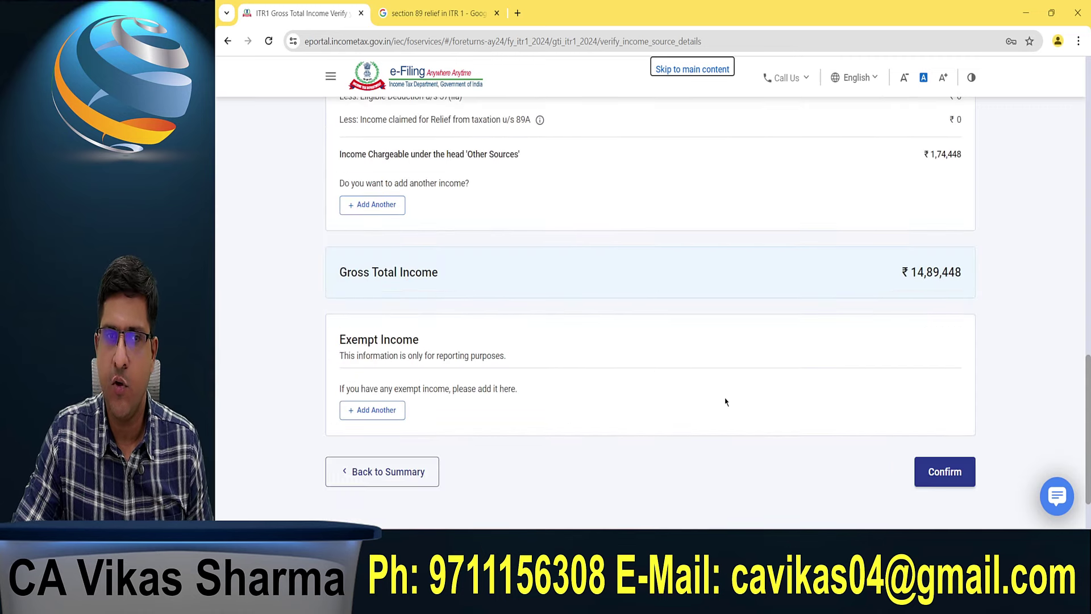
pyautogui.click(964, 476)
# - Open the Total Tax Liability section from the return summary
pyautogui.scroll(-5, 450, 300)
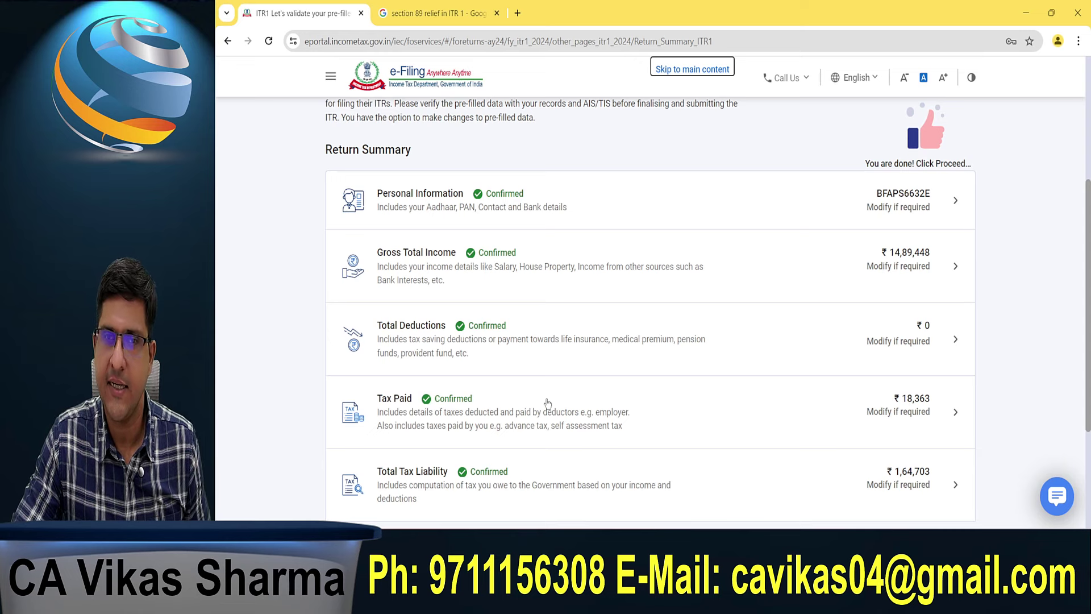
pyautogui.scroll(-3, 547, 403)
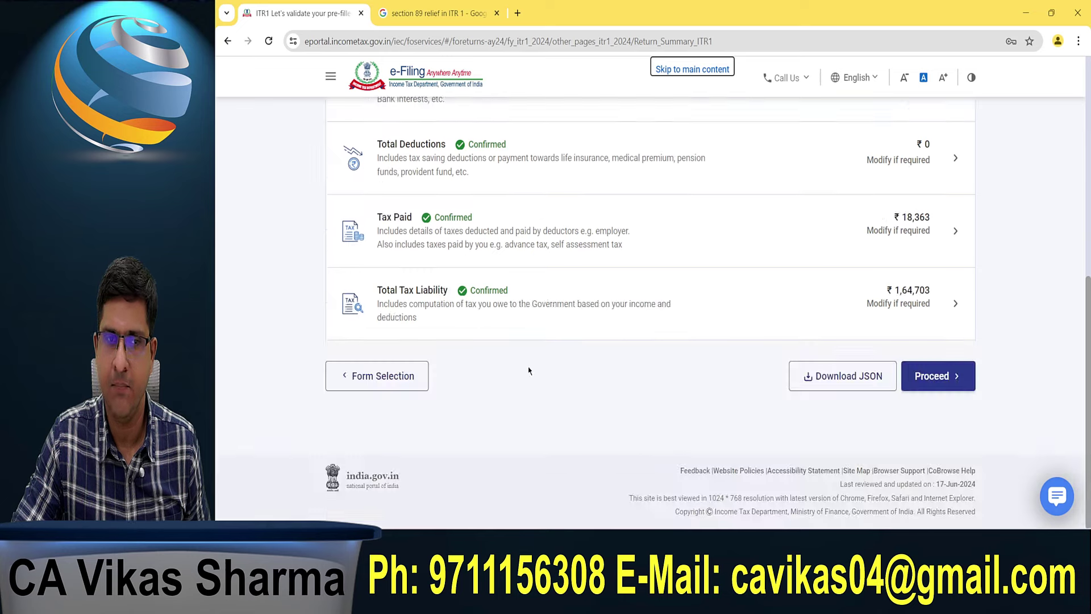
pyautogui.click(425, 298)
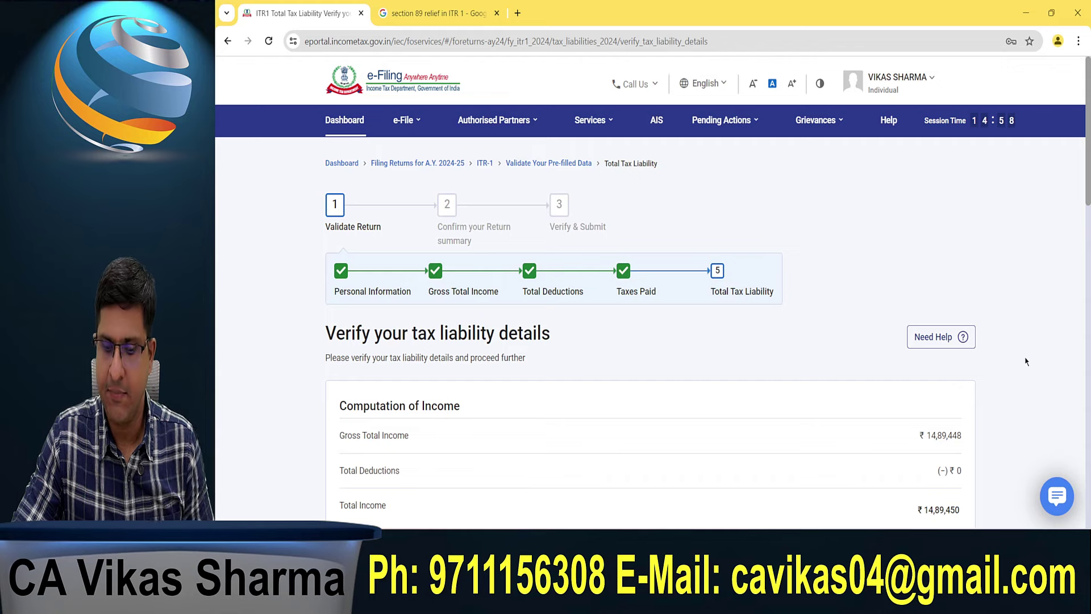
# - Examine the computation of income and tax, from total income and tax payable down to the Relief u/s 89 entry
pyautogui.scroll(-1, 1026, 361)
pyautogui.scroll(-1, 1026, 361)
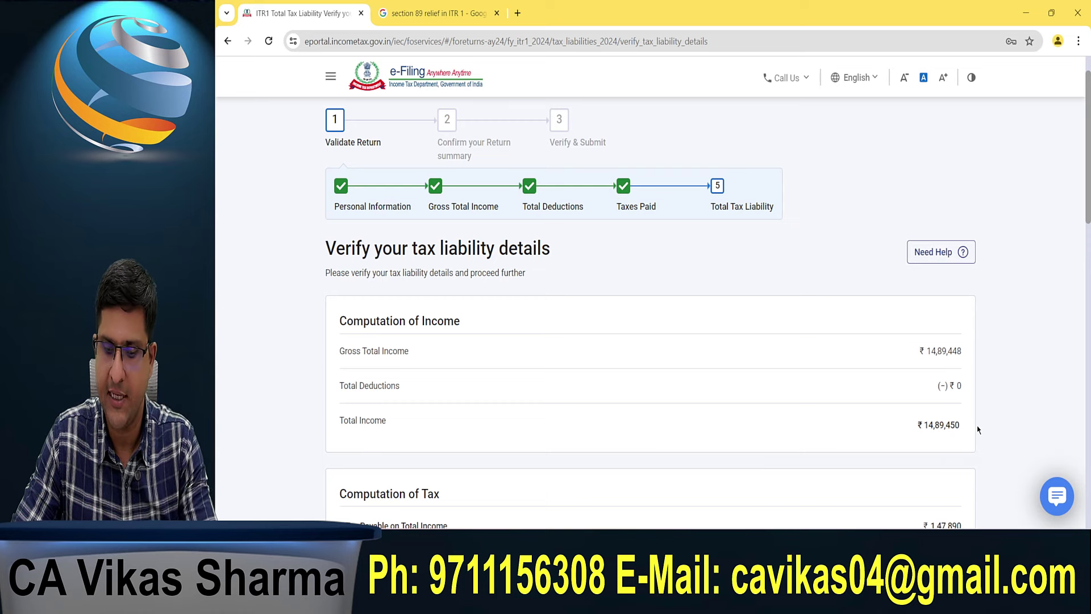
pyautogui.scroll(-2, 976, 429)
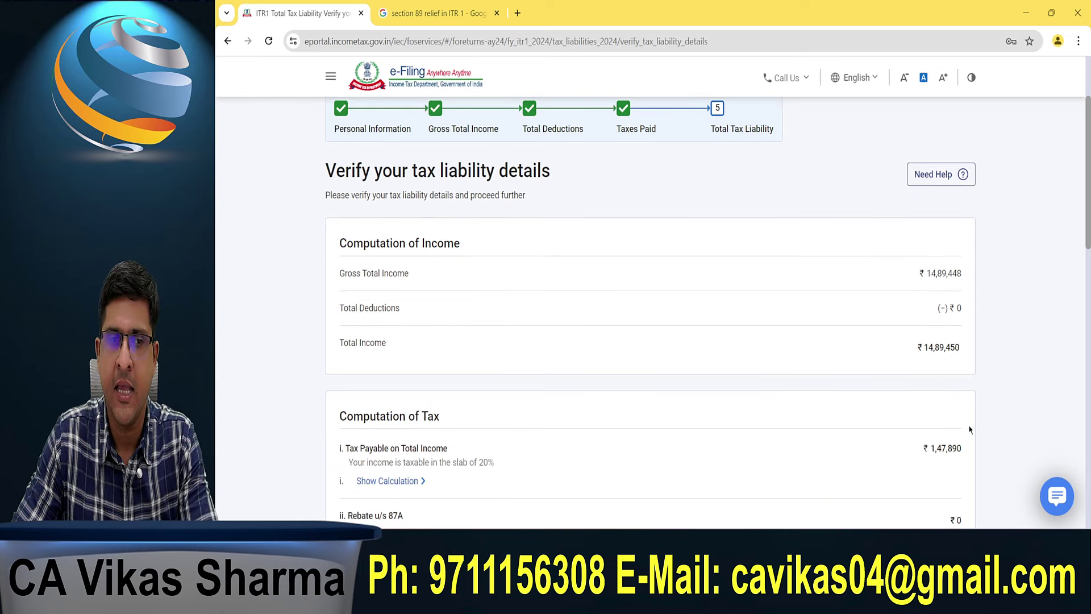
pyautogui.moveTo(924, 451); pyautogui.dragTo(967, 452)
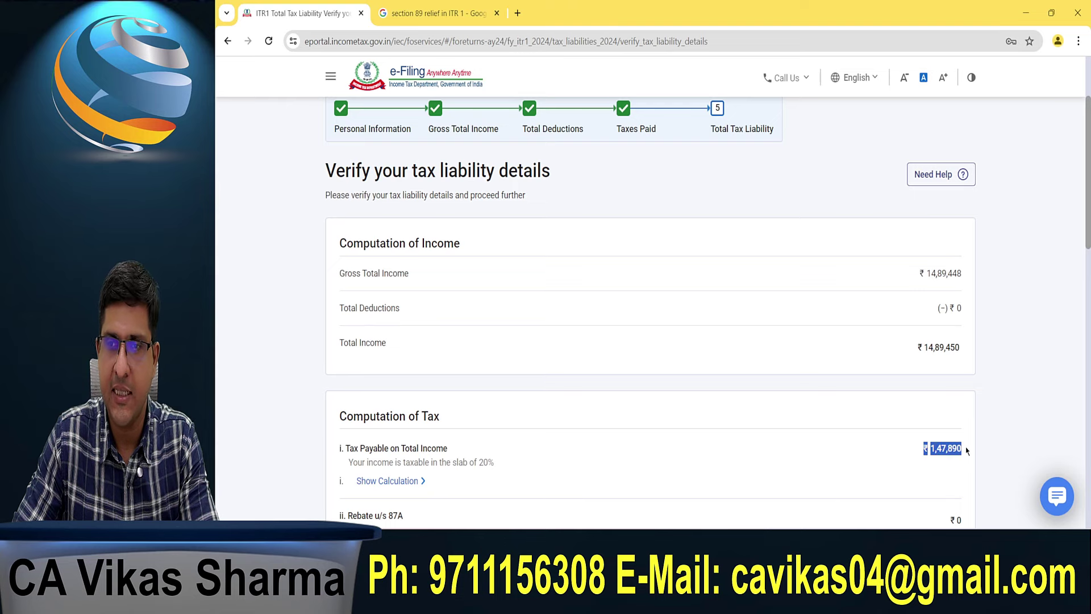
pyautogui.click(982, 443)
pyautogui.scroll(-1, 983, 443)
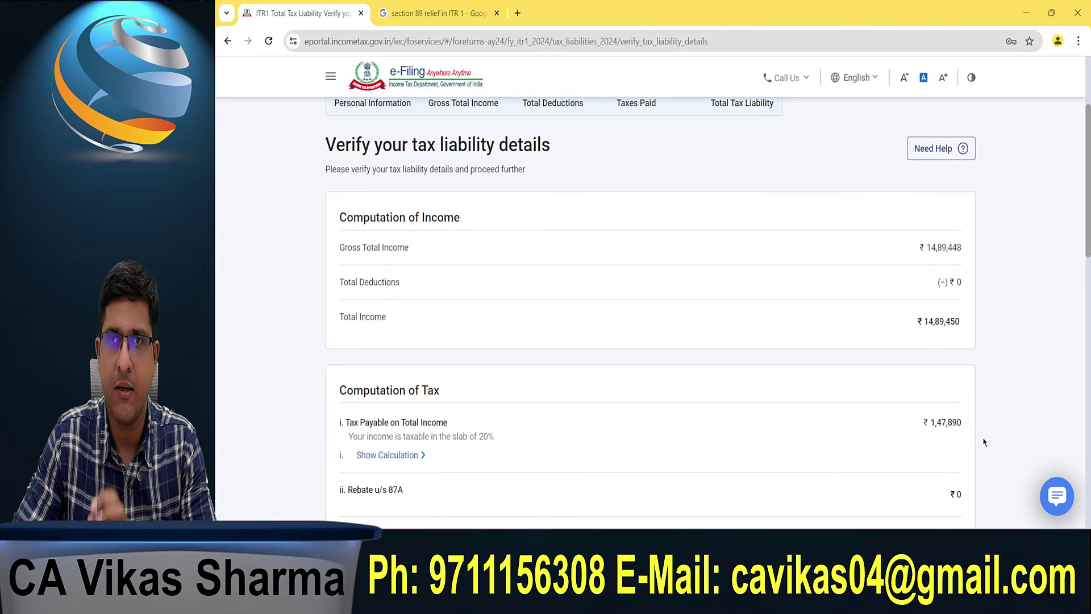
pyautogui.scroll(-3, 859, 438)
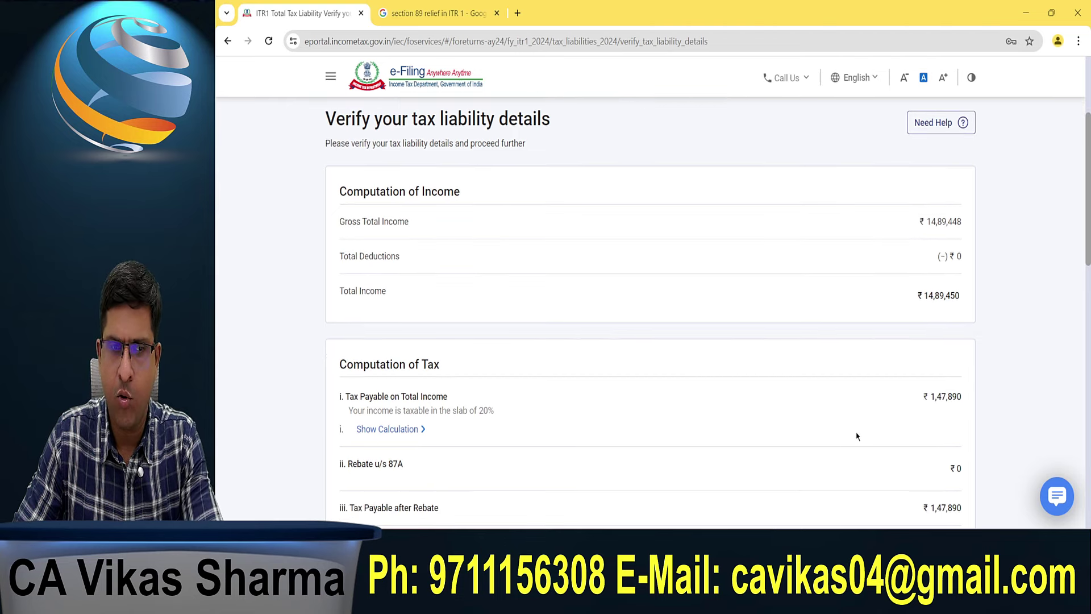
pyautogui.scroll(-4, 857, 436)
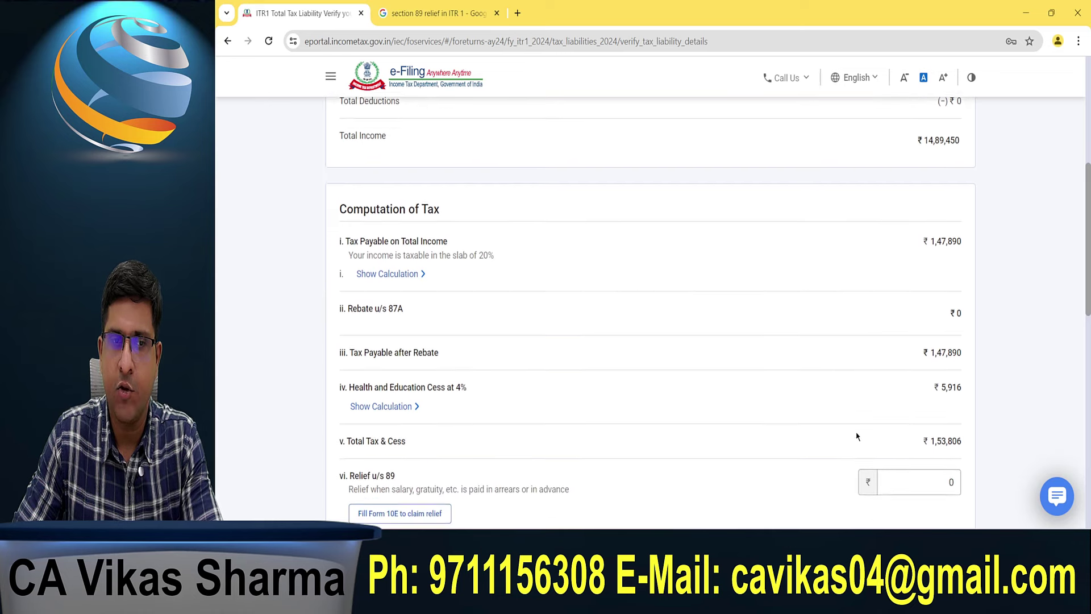
pyautogui.scroll(-1, 440, 440)
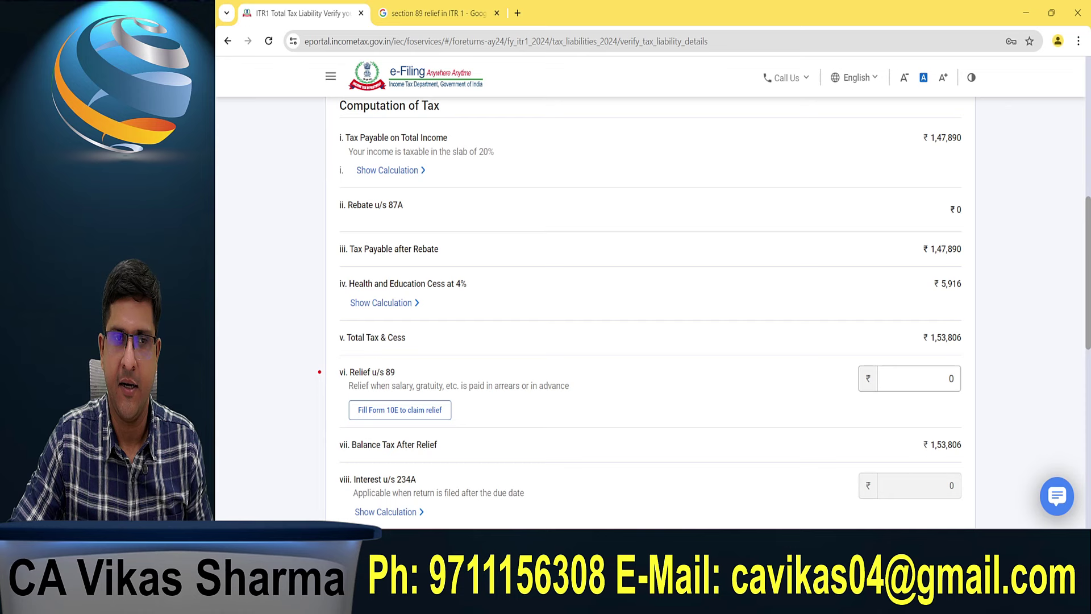
pyautogui.moveTo(316, 357)
pyautogui.mouseDown()
pyautogui.moveTo(624, 439)
pyautogui.moveTo(984, 435)
pyautogui.mouseUp()
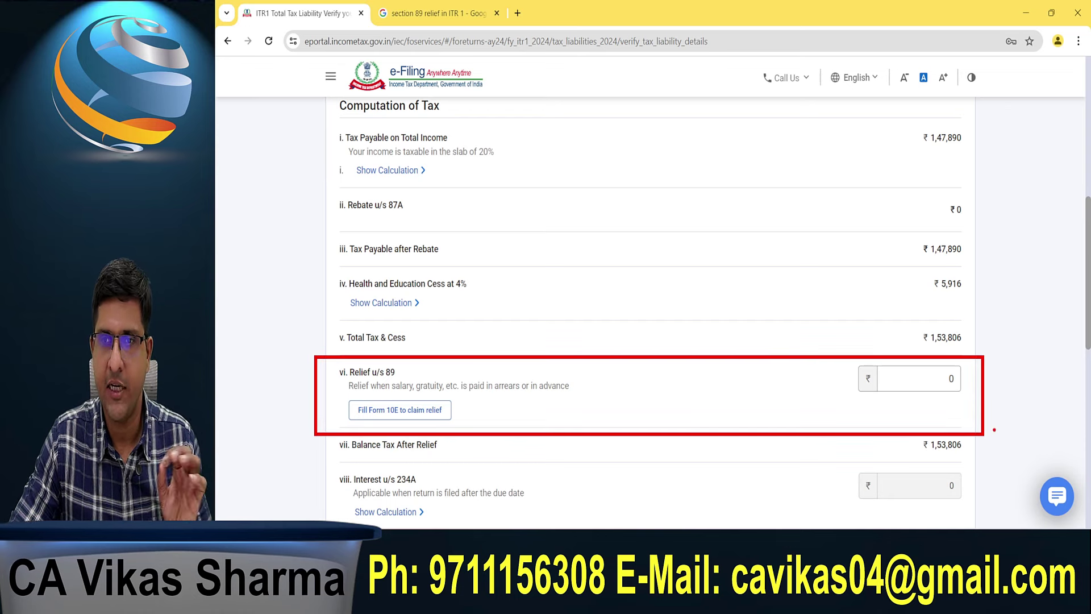
pyautogui.moveTo(923, 376)
pyautogui.mouseDown()
pyautogui.moveTo(946, 372)
pyautogui.moveTo(958, 389)
pyautogui.moveTo(936, 375)
pyautogui.mouseUp()
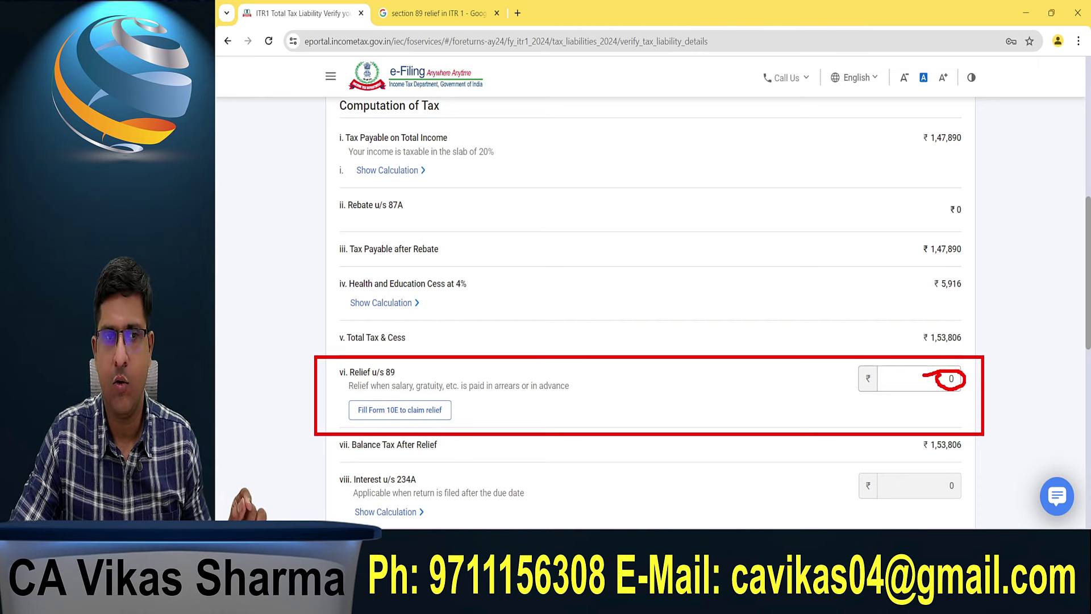
pyautogui.click(927, 386)
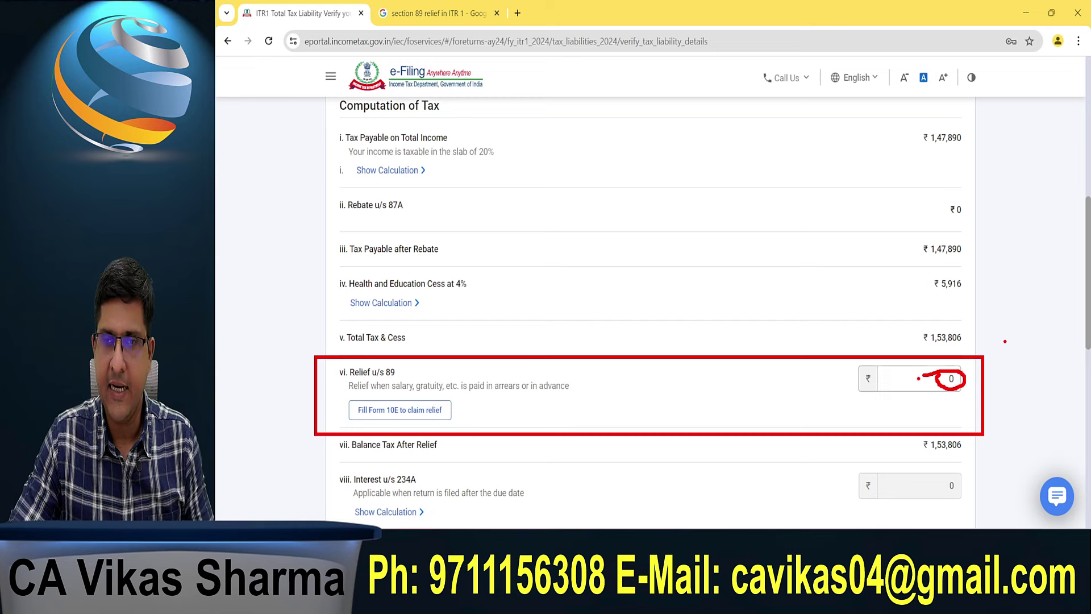
# - Set the Relief u/s 89 amount to 49,444 in the computation of tax
pyautogui.click(918, 378)
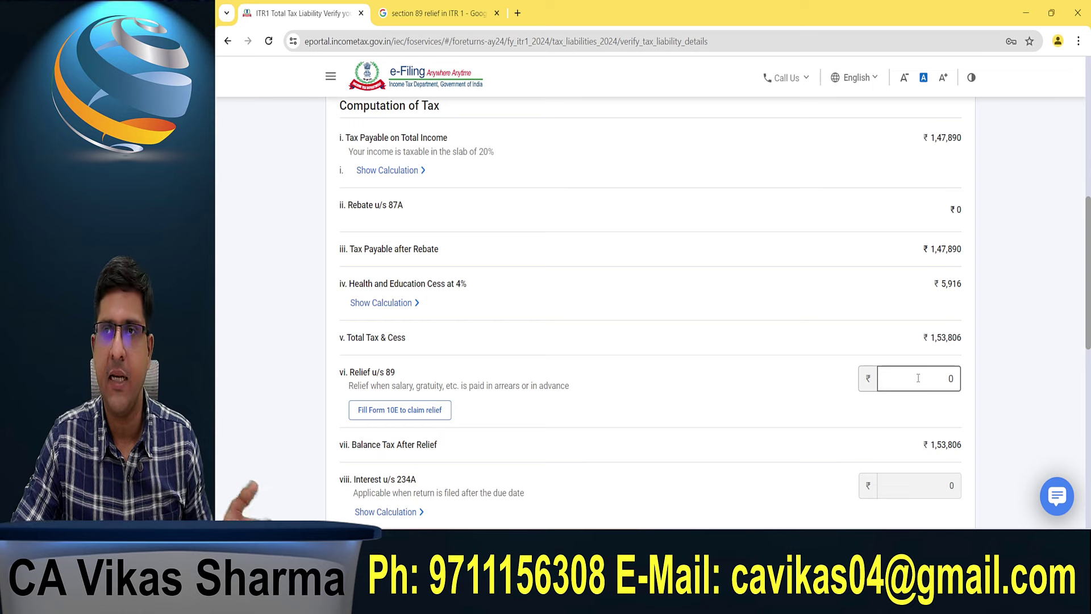
pyautogui.press('Delete')
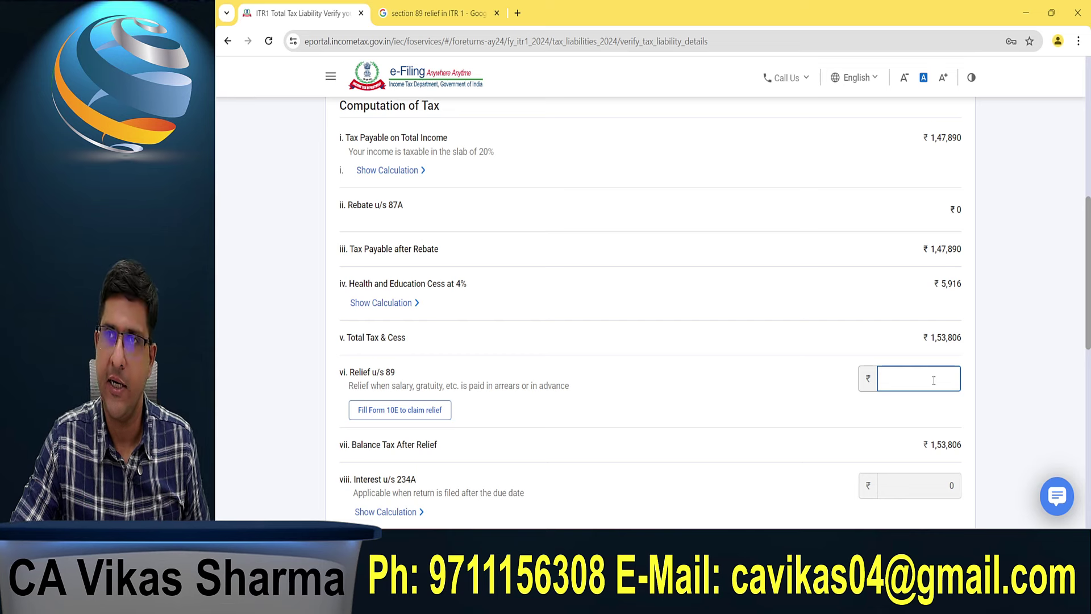
pyautogui.write('49')
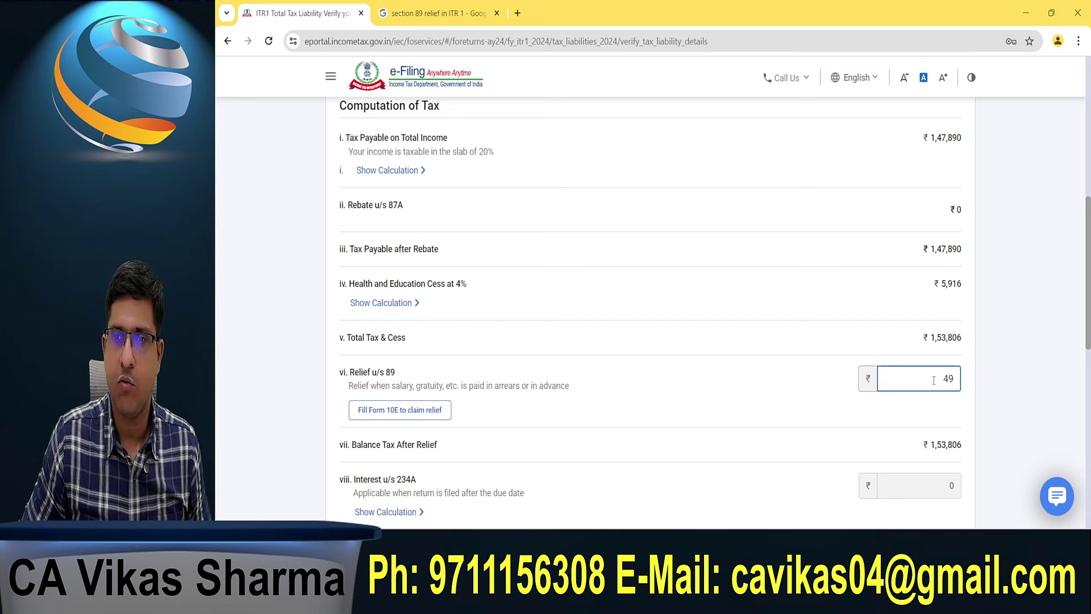
pyautogui.write('444')
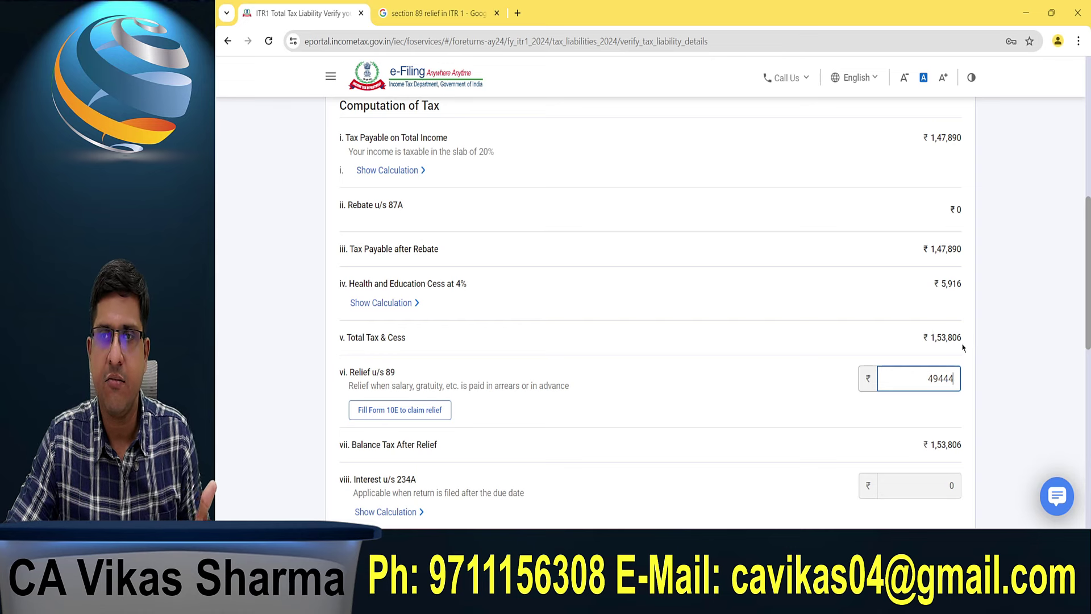
pyautogui.click(997, 364)
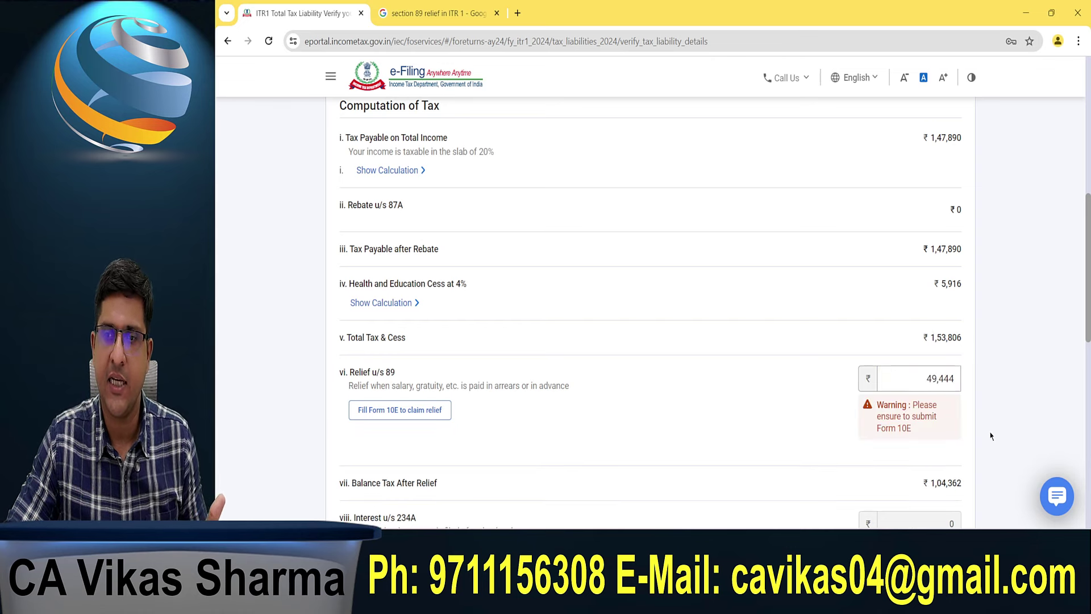
# - Check the balance tax after relief against the claimed section 89 relief amount
pyautogui.scroll(-4, 990, 435)
pyautogui.moveTo(930, 246); pyautogui.dragTo(966, 248)
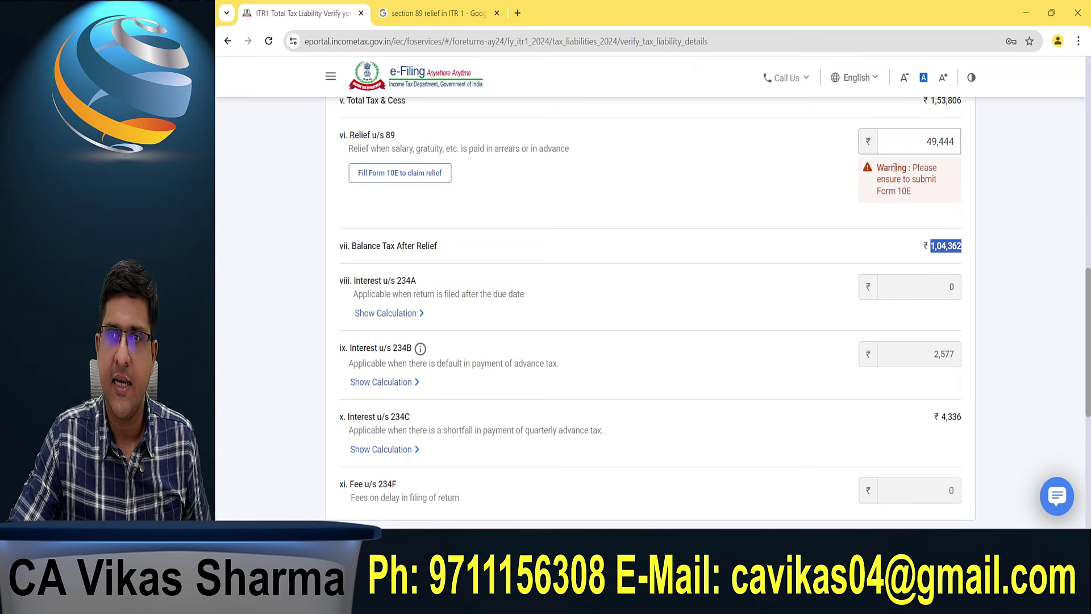
pyautogui.moveTo(897, 148); pyautogui.dragTo(956, 146)
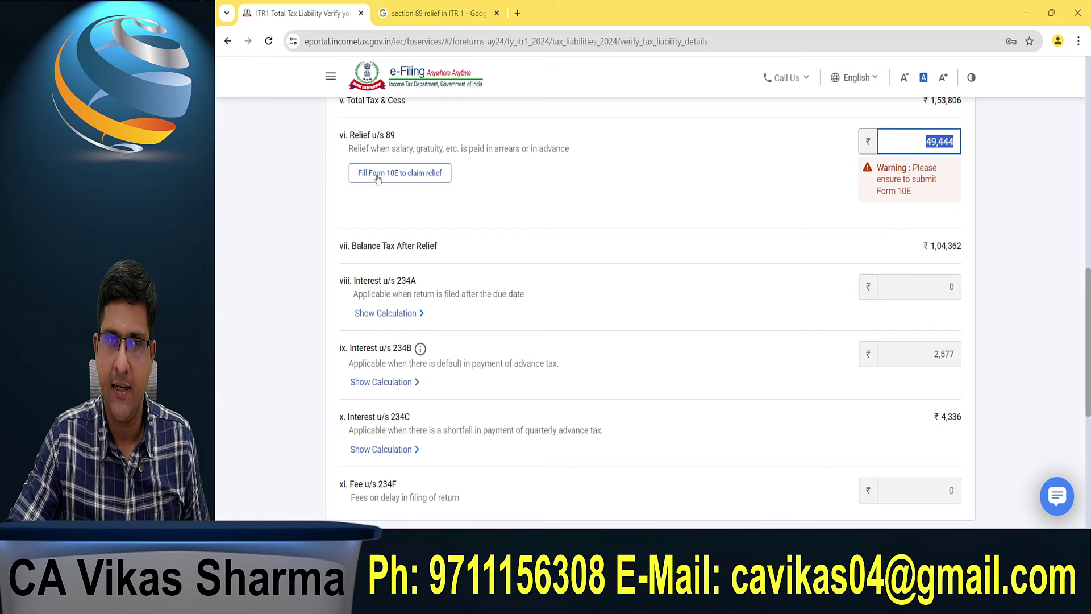